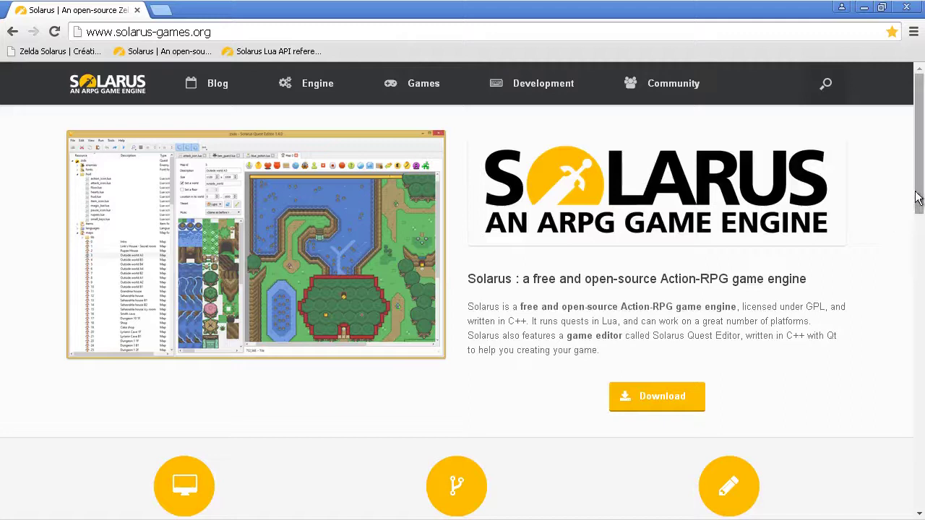
Scroll solarus-games.org down until the News list with the Solarus 1.4 release shows
{"action": "left_click_drag", "start_coordinate": [918, 184], "coordinate": [914, 305]}
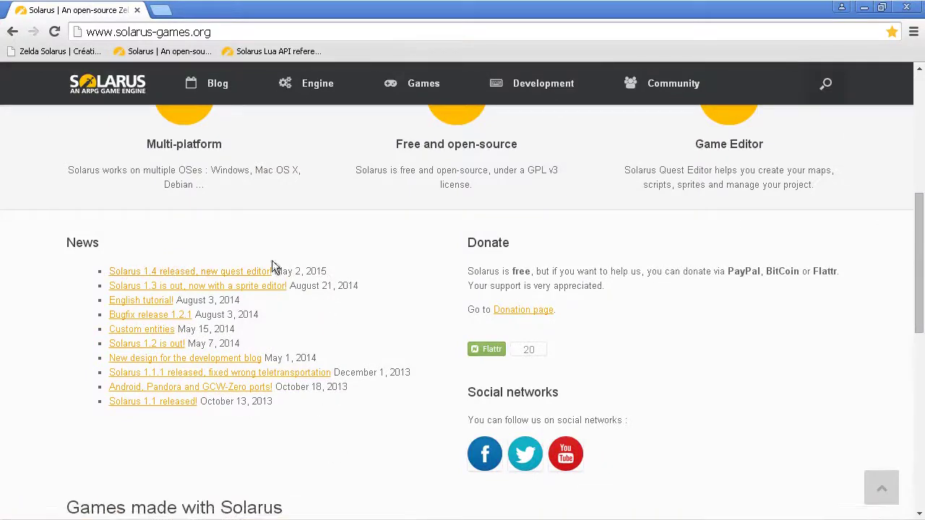
Open the 'Solarus 1.4 released, new quest editor!' post and view its tileset editor screenshot full size
{"action": "left_click", "coordinate": [193, 272]}
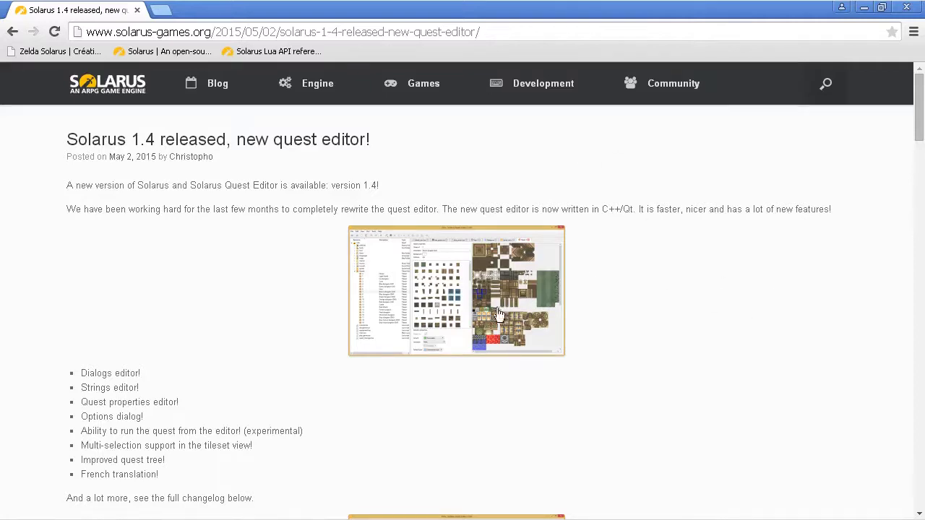
{"action": "left_click", "coordinate": [501, 284]}
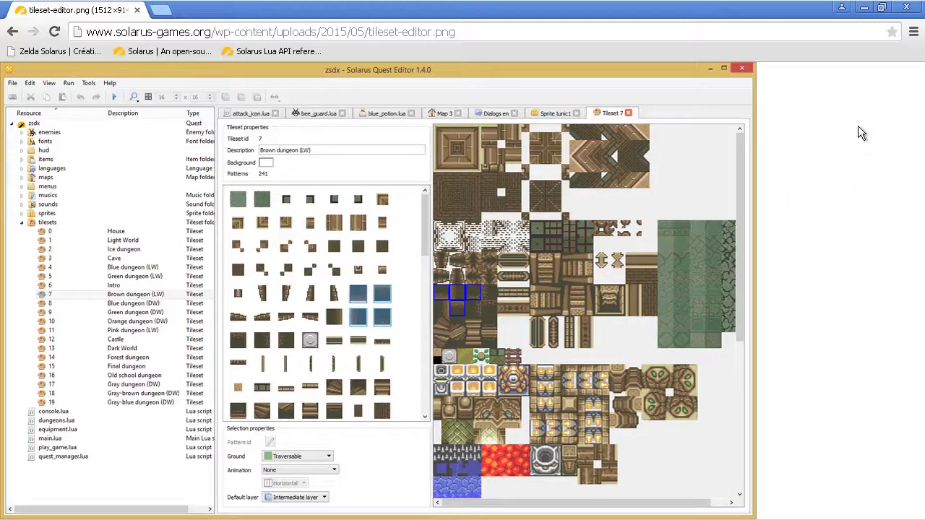
{"action": "left_click", "coordinate": [12, 31]}
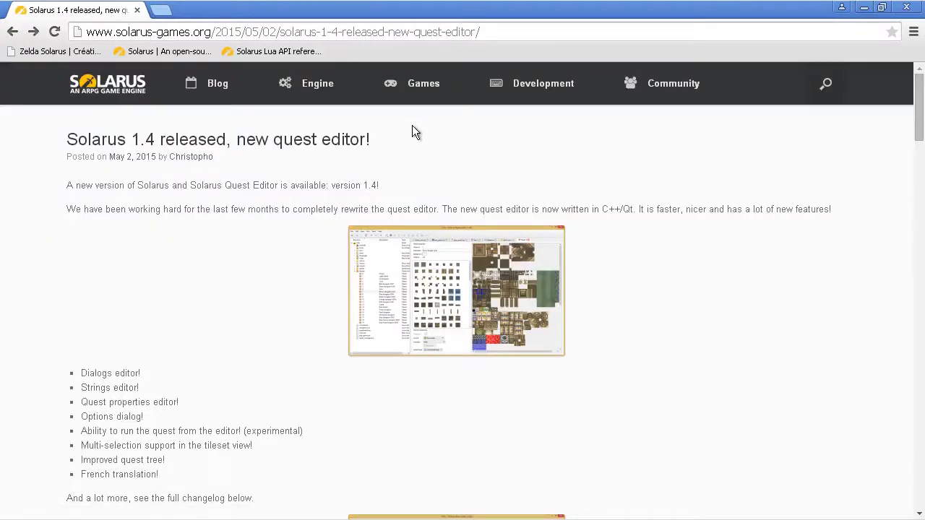
Read through the post's new editor feature list, then return to the Solarus homepage
{"action": "left_click", "coordinate": [247, 210]}
{"action": "scroll", "coordinate": [236, 315], "scroll_direction": "down", "scroll_amount": 4}
{"action": "scroll", "coordinate": [236, 315], "scroll_direction": "up", "scroll_amount": 3}
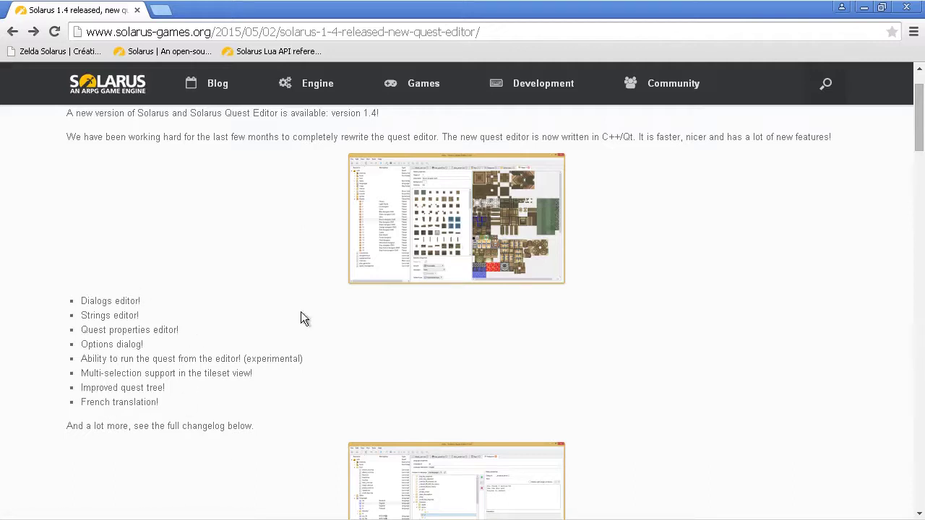
{"action": "scroll", "coordinate": [437, 230], "scroll_direction": "down", "scroll_amount": 2}
{"action": "scroll", "coordinate": [475, 342], "scroll_direction": "up", "scroll_amount": 2}
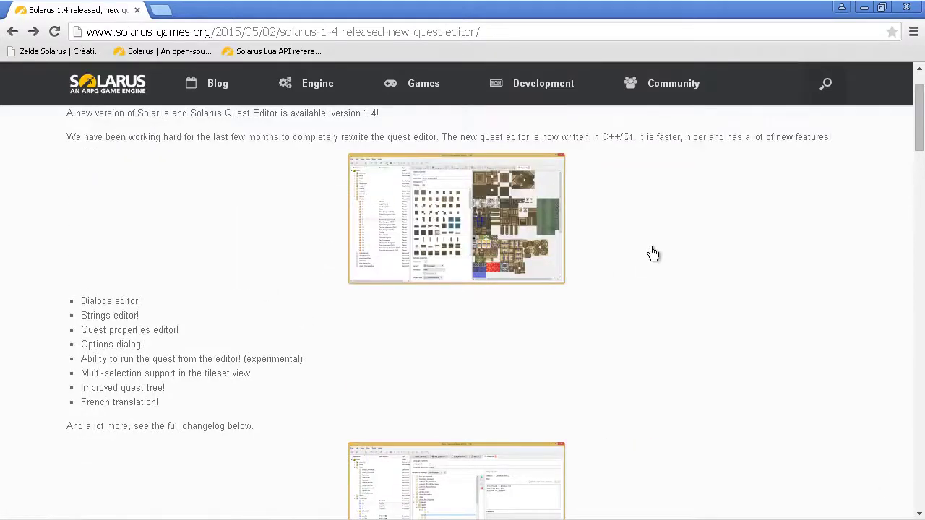
{"action": "scroll", "coordinate": [653, 253], "scroll_direction": "up", "scroll_amount": 1}
{"action": "left_click", "coordinate": [107, 84]}
Save the Windows v1.4.0 package solarus-1.4.0-win32.zip from the Download page into tuto_solarus
{"action": "scroll", "coordinate": [217, 366], "scroll_direction": "down", "scroll_amount": 2}
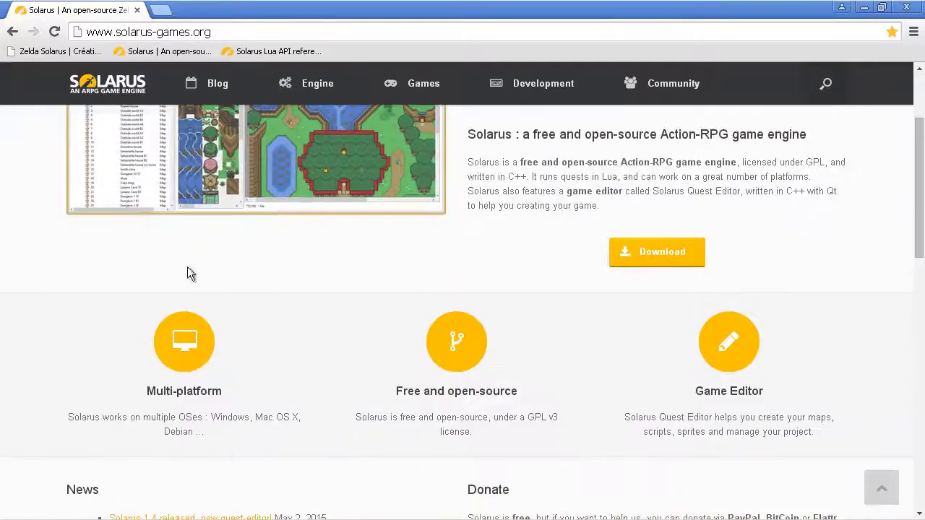
{"action": "scroll", "coordinate": [437, 317], "scroll_direction": "up", "scroll_amount": 2}
{"action": "left_click", "coordinate": [629, 388]}
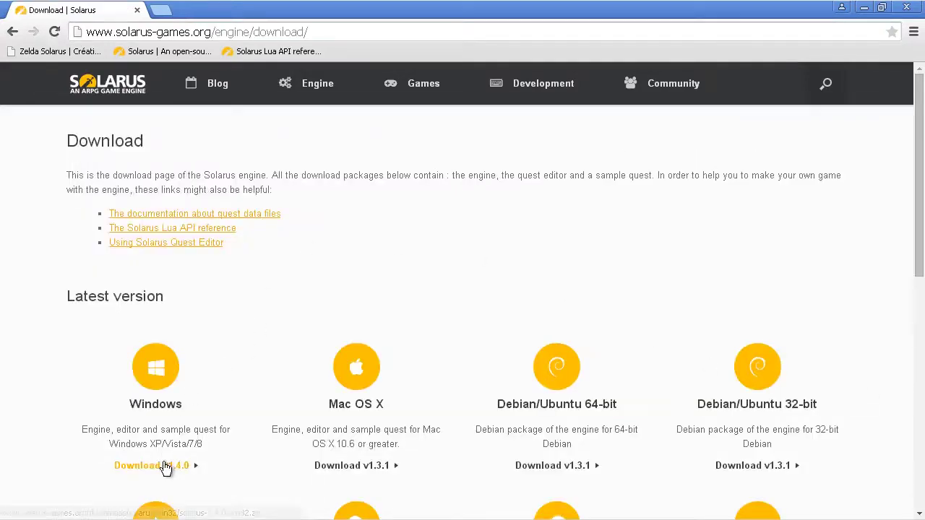
{"action": "left_click", "coordinate": [156, 468]}
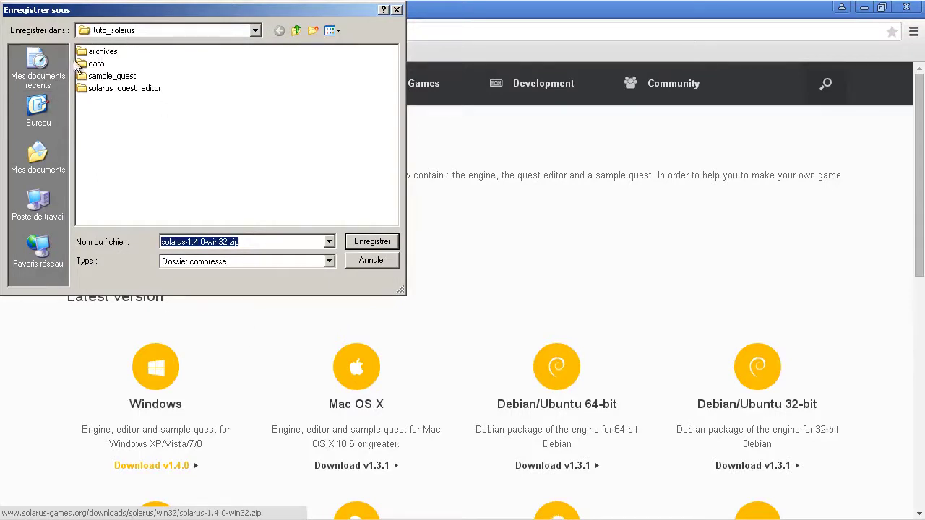
{"action": "left_click", "coordinate": [394, 248]}
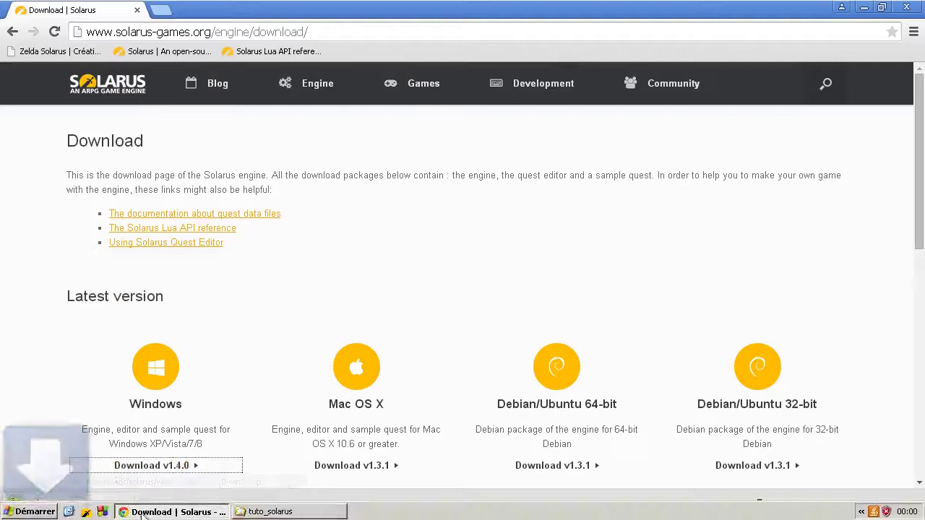
Delete solarus_quest_editor, sample_quest and solarus.exe in turn, confirming each deletion with Oui
{"action": "left_click", "coordinate": [285, 513]}
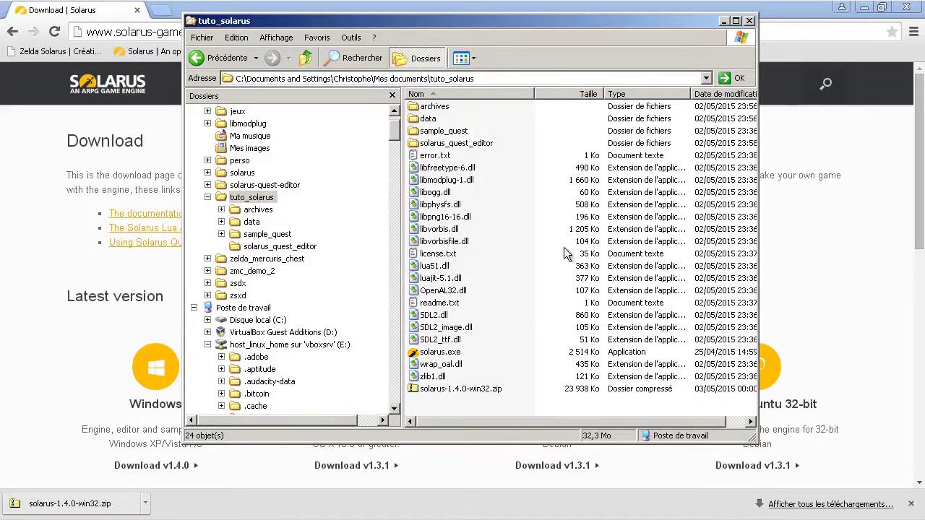
{"action": "left_click", "coordinate": [485, 146]}
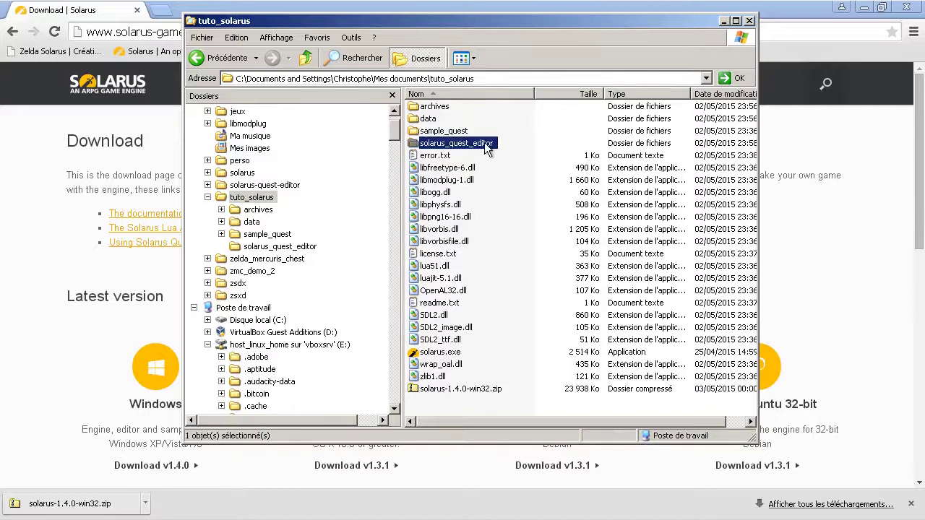
{"action": "key", "text": "Delete"}
{"action": "left_click", "coordinate": [513, 291]}
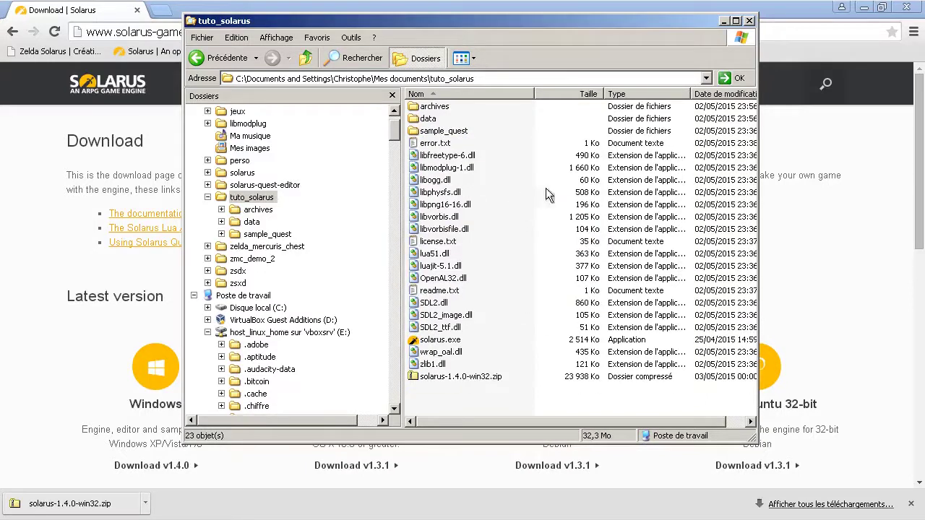
{"action": "left_click", "coordinate": [445, 132]}
{"action": "key", "text": "Delete"}
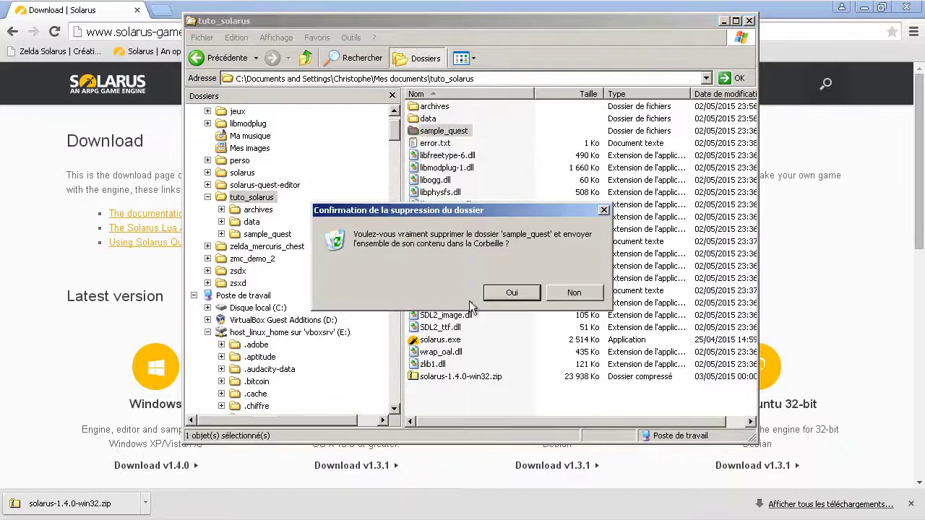
{"action": "left_click", "coordinate": [508, 295]}
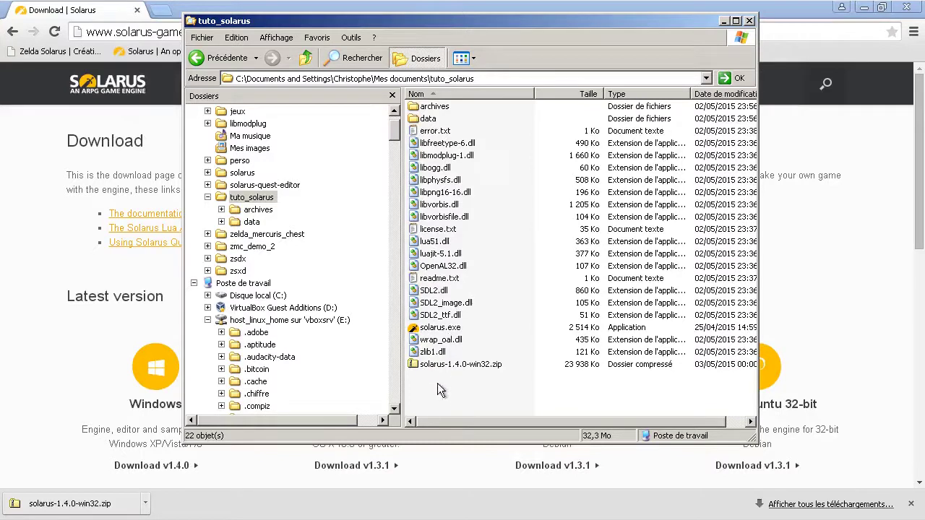
{"action": "left_click", "coordinate": [439, 328]}
{"action": "key", "text": "Delete"}
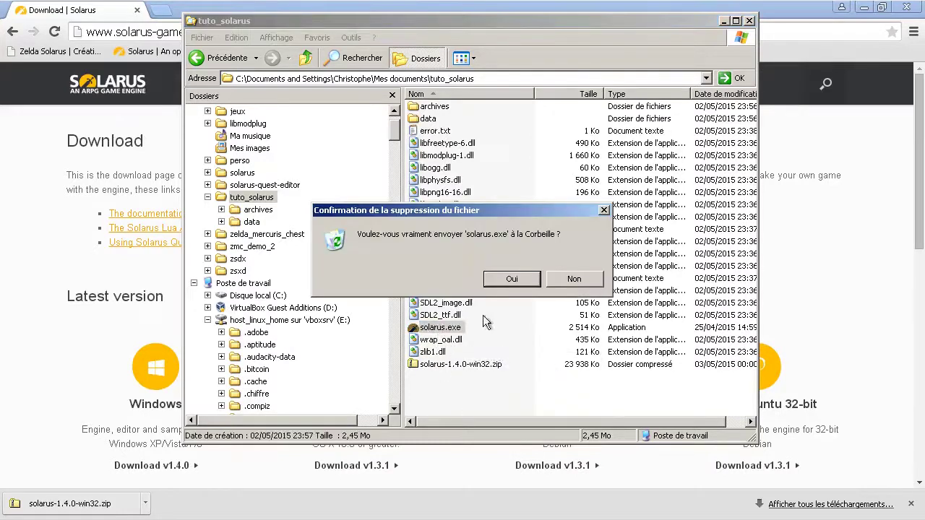
{"action": "left_click", "coordinate": [498, 283]}
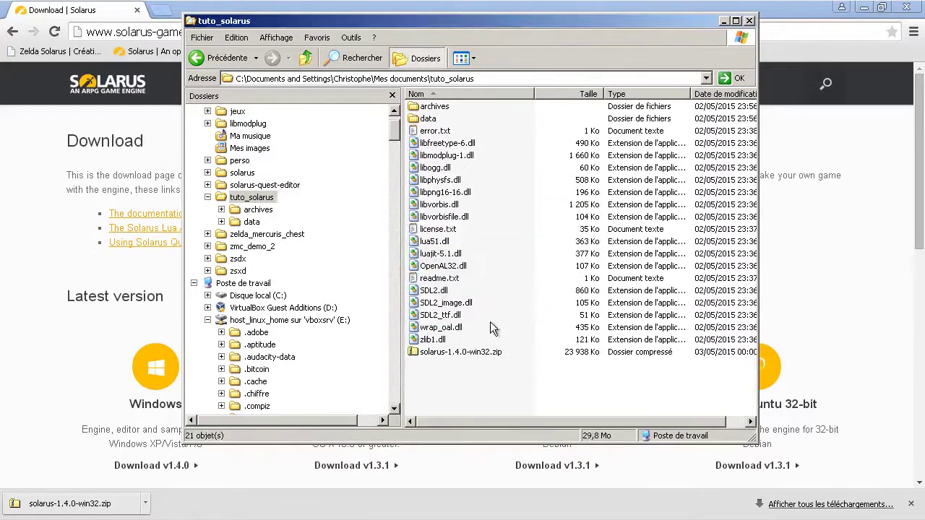
Extract solarus-1.4.0-win32.zip straight into tuto_solarus without a subfolder, replacing all existing files
{"action": "right_click", "coordinate": [491, 352]}
{"action": "left_click", "coordinate": [555, 156]}
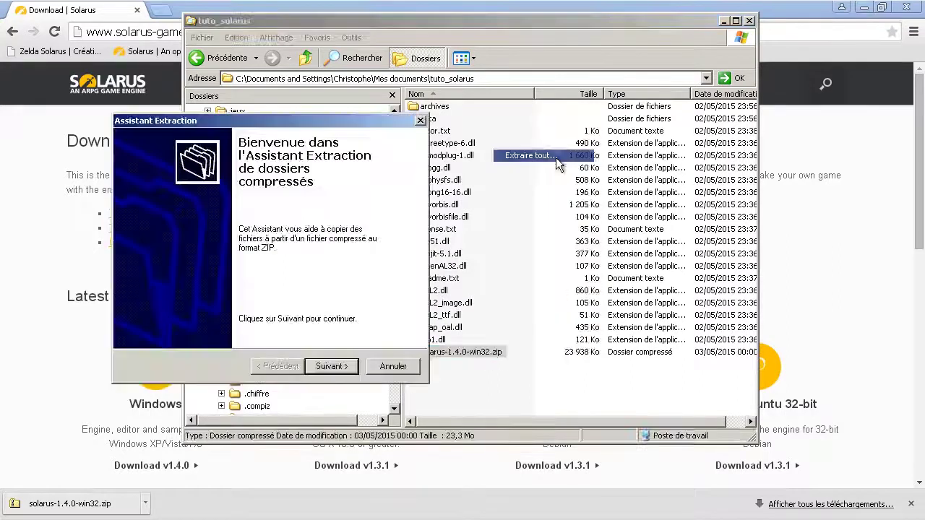
{"action": "left_click", "coordinate": [336, 365]}
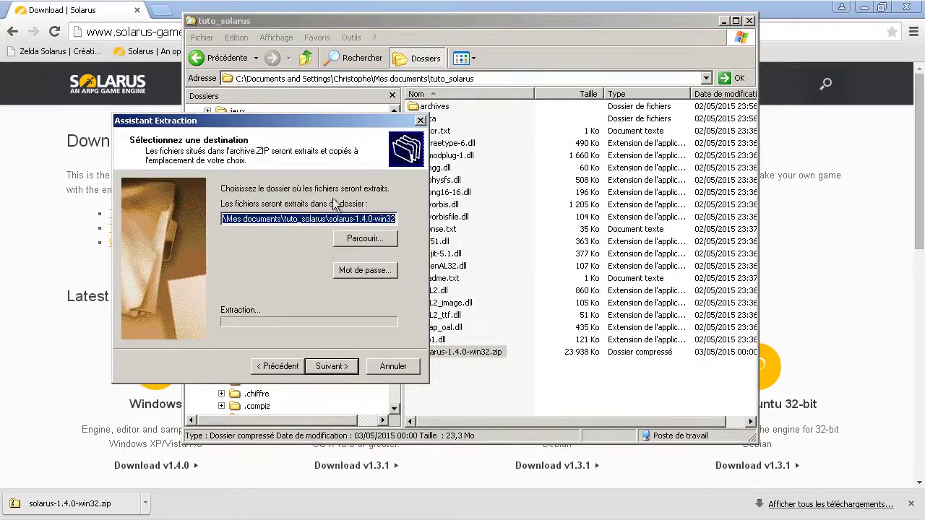
{"action": "left_click_drag", "start_coordinate": [325, 218], "coordinate": [399, 219]}
{"action": "key", "text": "Delete"}
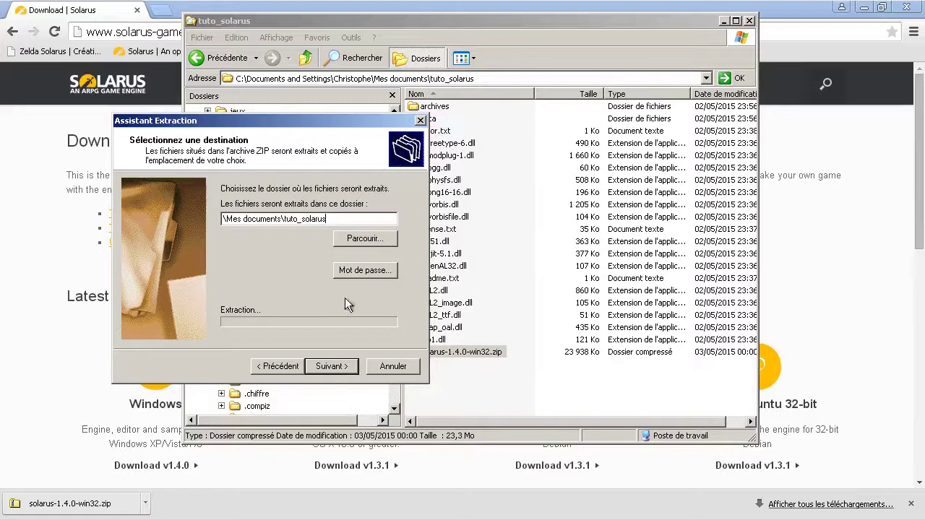
{"action": "left_click", "coordinate": [331, 366]}
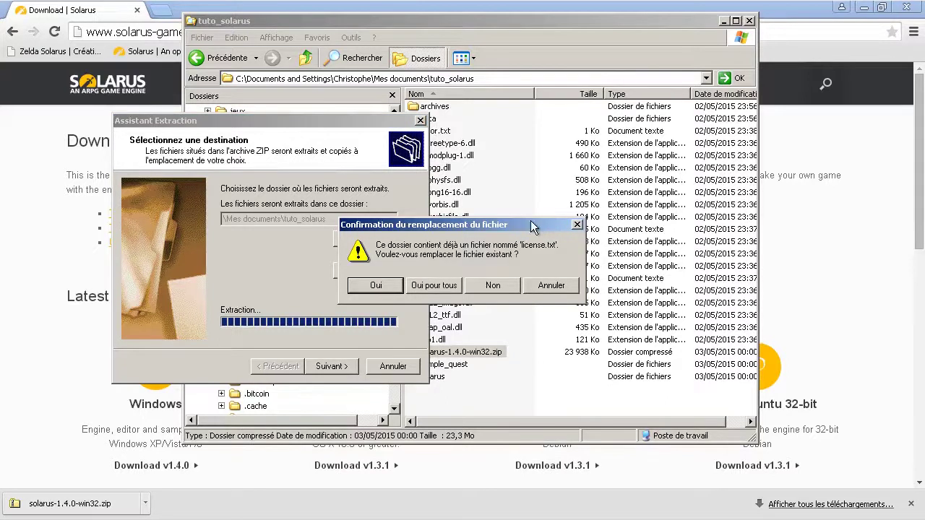
{"action": "left_click", "coordinate": [441, 288]}
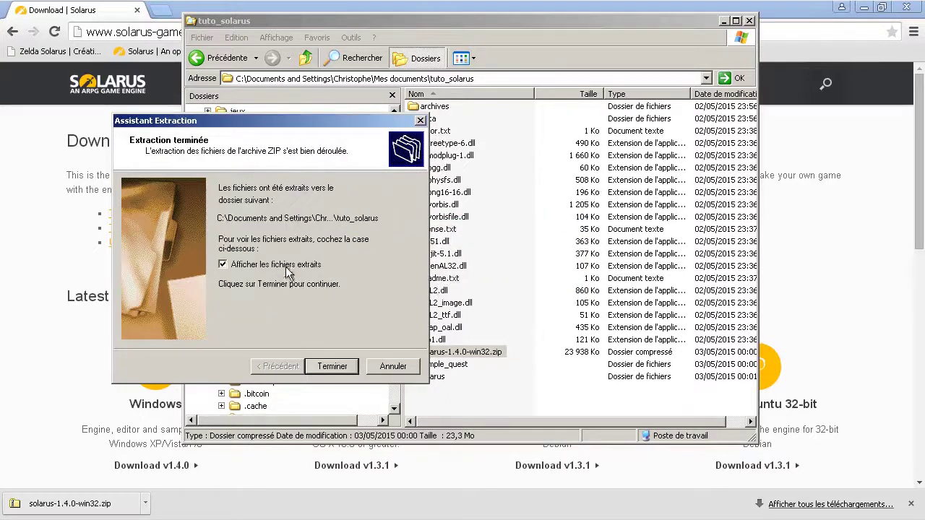
{"action": "left_click", "coordinate": [327, 370]}
Delete the downloaded solarus-1.4.0-win32.zip file
{"action": "left_click", "coordinate": [506, 395]}
{"action": "left_click", "coordinate": [492, 353]}
{"action": "key", "text": "Delete"}
{"action": "left_click", "coordinate": [511, 279]}
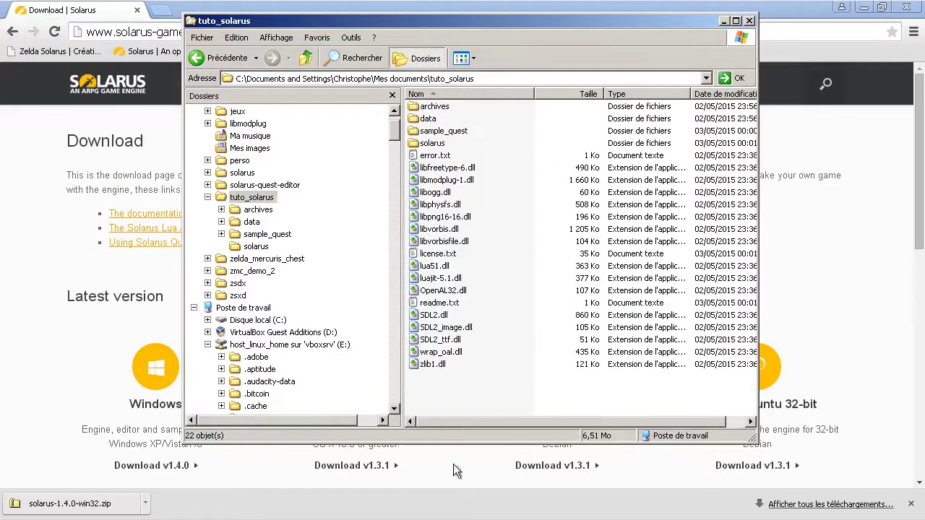
Look through the new sample_quest folder and the solarus folder's engine files
{"action": "double_click", "coordinate": [444, 130]}
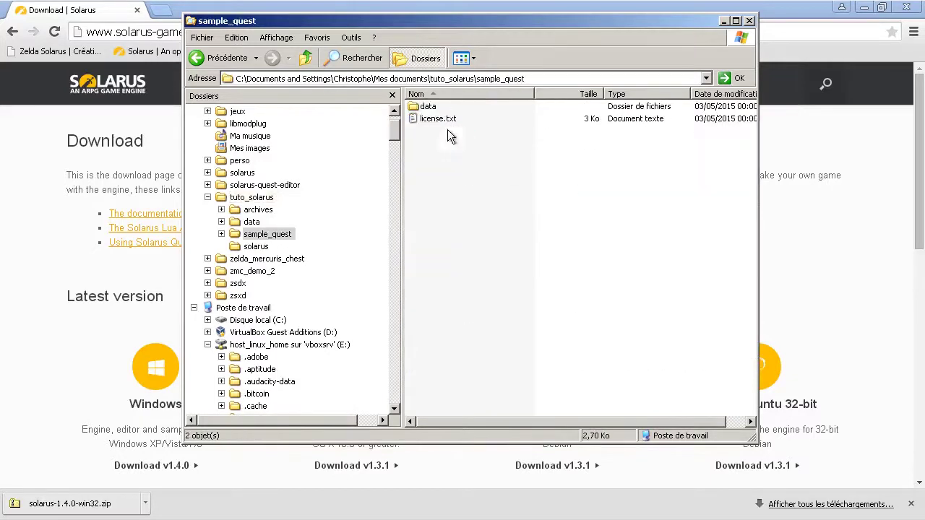
{"action": "left_click", "coordinate": [211, 58]}
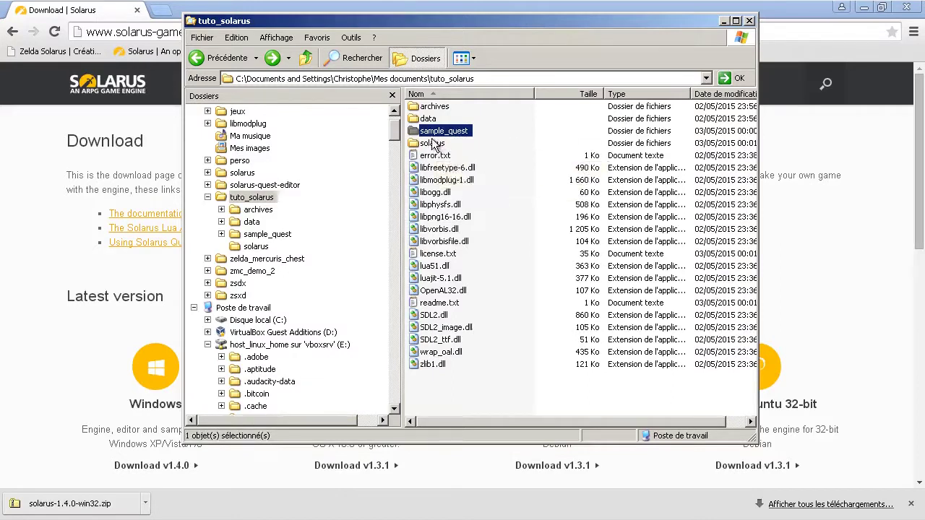
{"action": "left_click", "coordinate": [434, 143]}
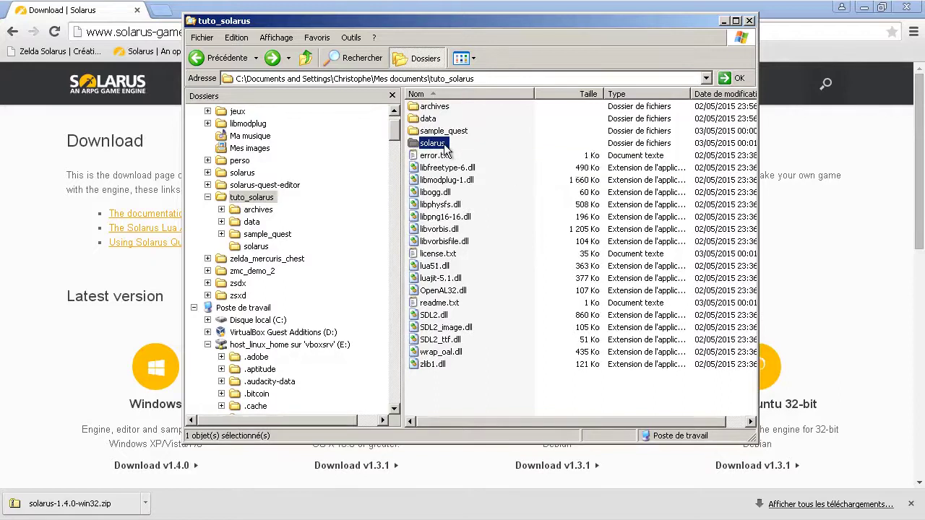
{"action": "double_click", "coordinate": [442, 144]}
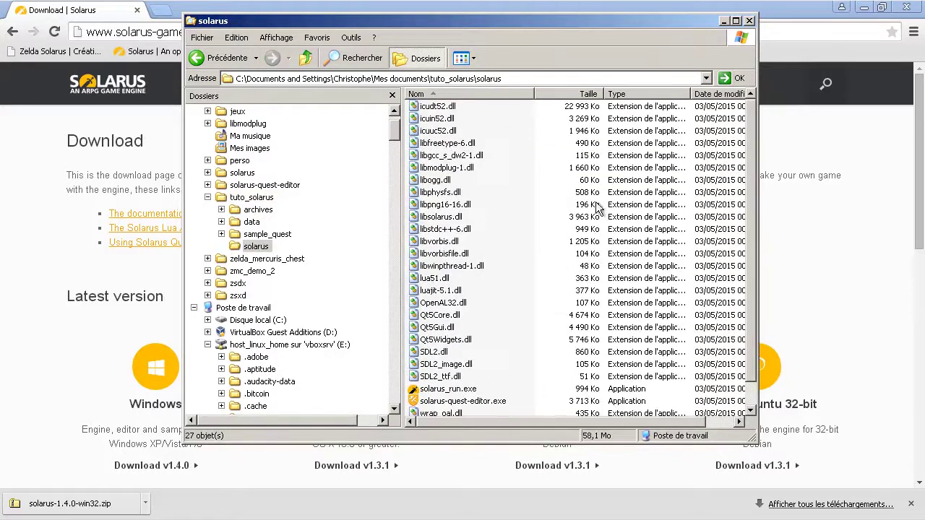
{"action": "scroll", "coordinate": [572, 249], "scroll_direction": "down", "scroll_amount": 1}
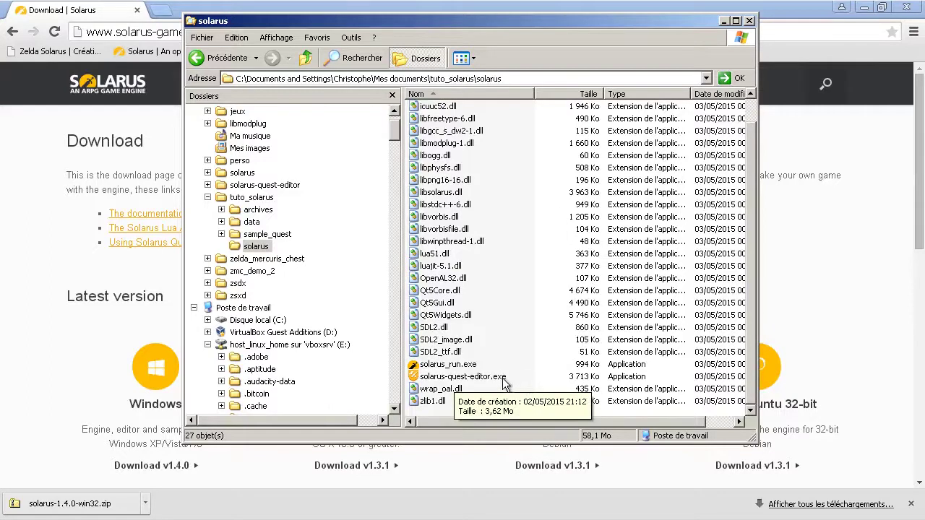
{"action": "left_click", "coordinate": [438, 377]}
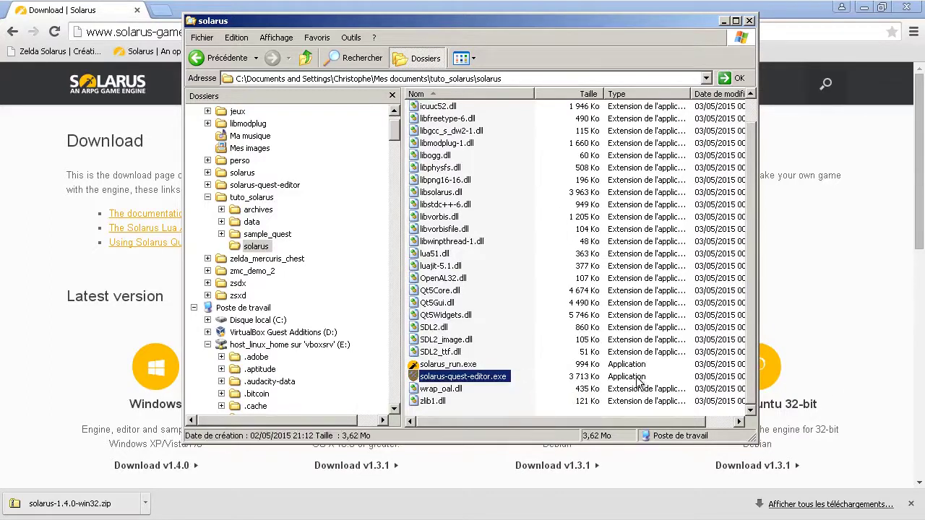
{"action": "left_click", "coordinate": [498, 303]}
{"action": "scroll", "coordinate": [551, 334], "scroll_direction": "up", "scroll_amount": 1}
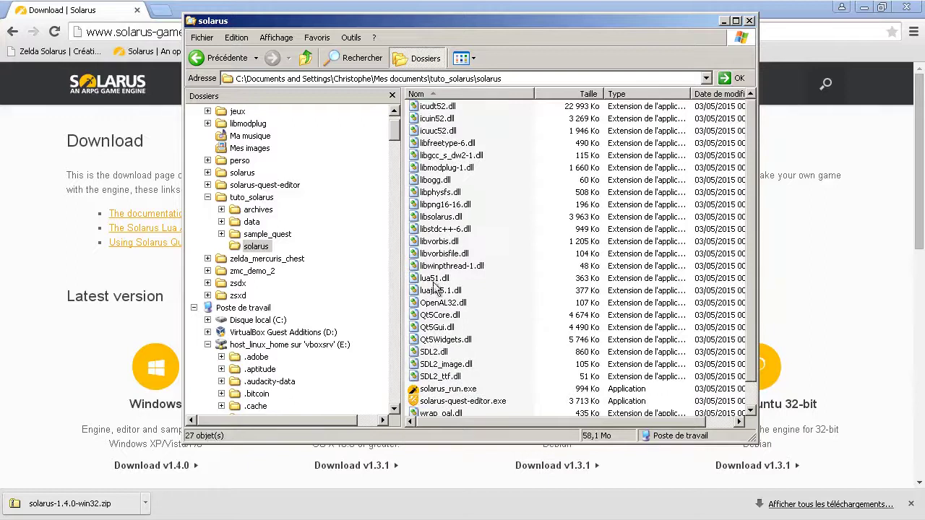
{"action": "scroll", "coordinate": [506, 303], "scroll_direction": "down", "scroll_amount": 1}
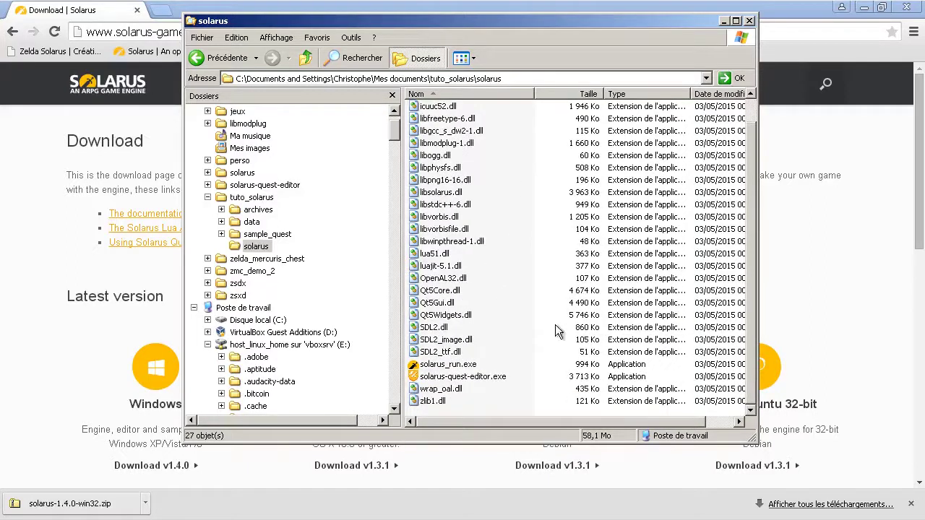
Move all 27 engine files up into tuto_solarus, replacing older copies, and delete the empty solarus folder
{"action": "key", "text": "ctrl+a"}
{"action": "left_click_drag", "start_coordinate": [440, 284], "coordinate": [273, 186]}
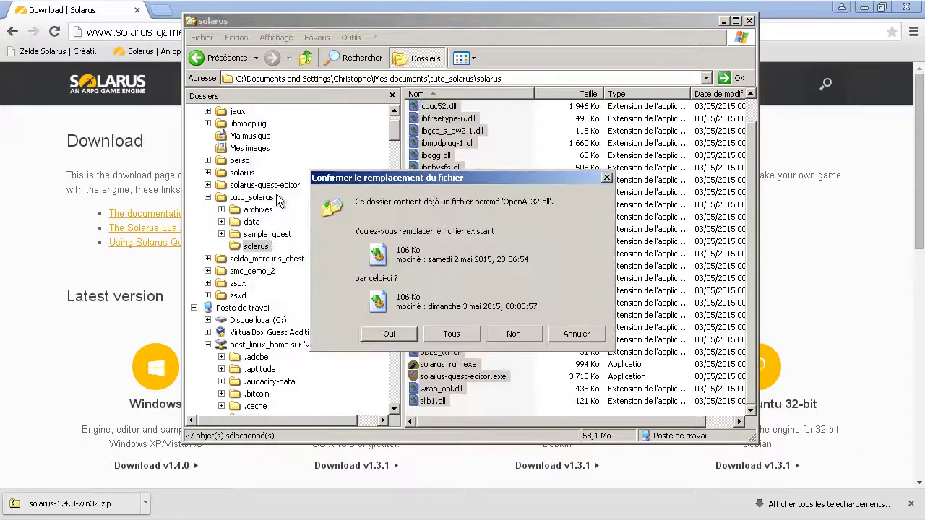
{"action": "left_click", "coordinate": [451, 334]}
{"action": "left_click", "coordinate": [256, 247]}
{"action": "key", "text": "Delete"}
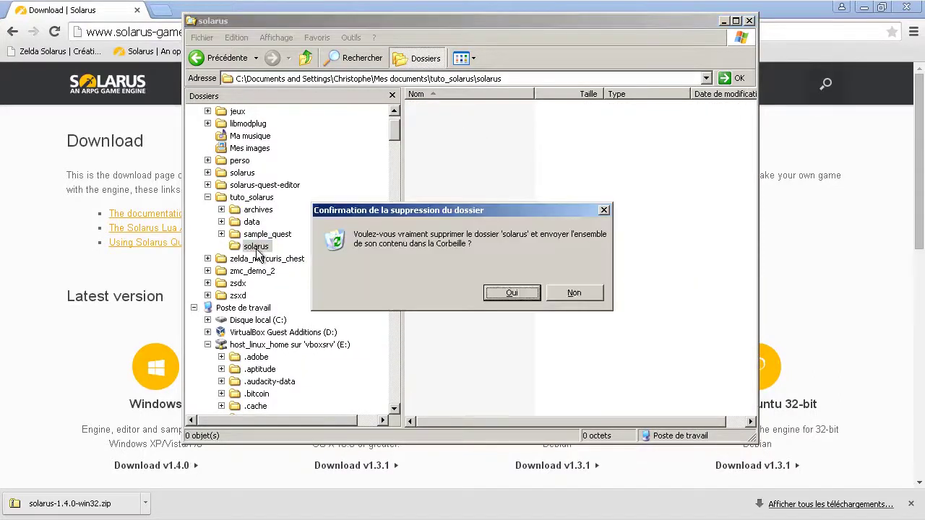
{"action": "left_click", "coordinate": [511, 292]}
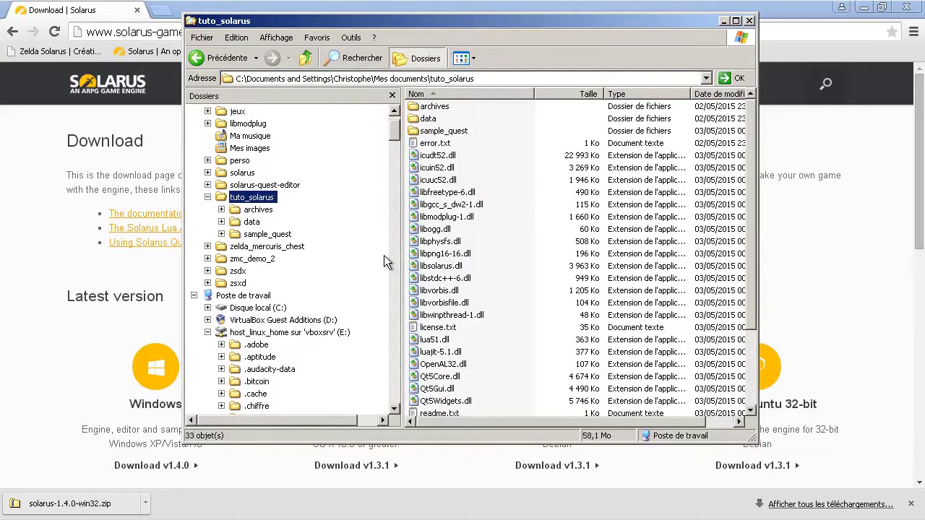
{"action": "left_click", "coordinate": [253, 199]}
{"action": "double_click", "coordinate": [252, 222]}
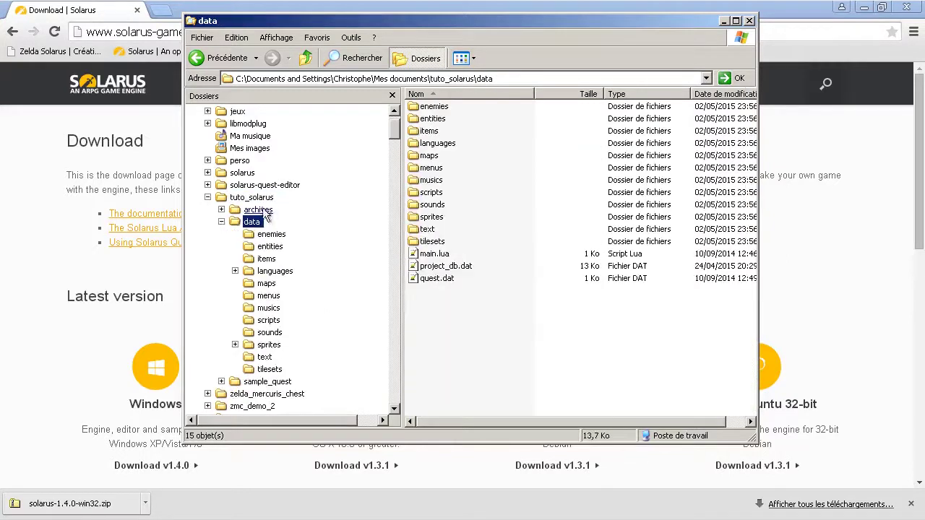
{"action": "left_click", "coordinate": [222, 222]}
{"action": "left_click", "coordinate": [253, 200]}
{"action": "left_click", "coordinate": [626, 196]}
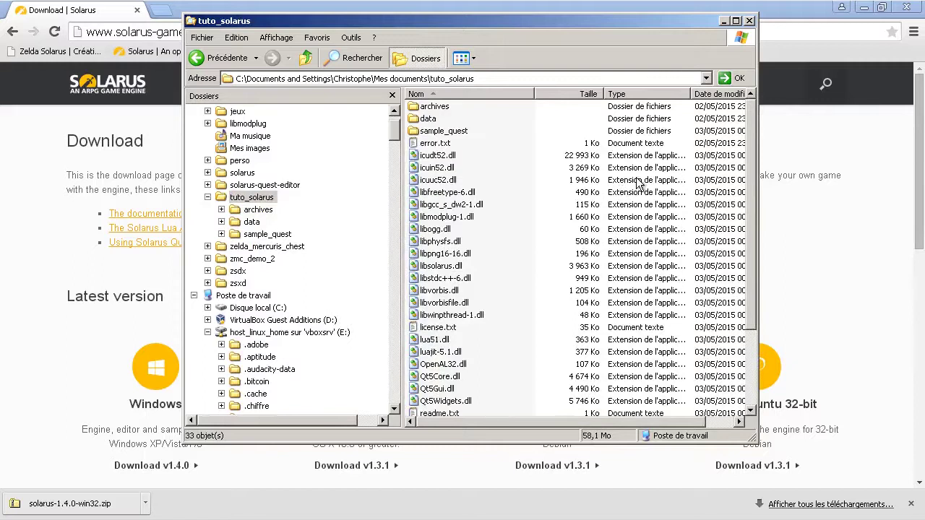
{"action": "scroll", "coordinate": [586, 200], "scroll_direction": "down", "scroll_amount": 3}
{"action": "scroll", "coordinate": [586, 205], "scroll_direction": "up", "scroll_amount": 3}
{"action": "right_click", "coordinate": [578, 187]}
{"action": "left_click", "coordinate": [557, 304]}
{"action": "scroll", "coordinate": [546, 287], "scroll_direction": "down", "scroll_amount": 2}
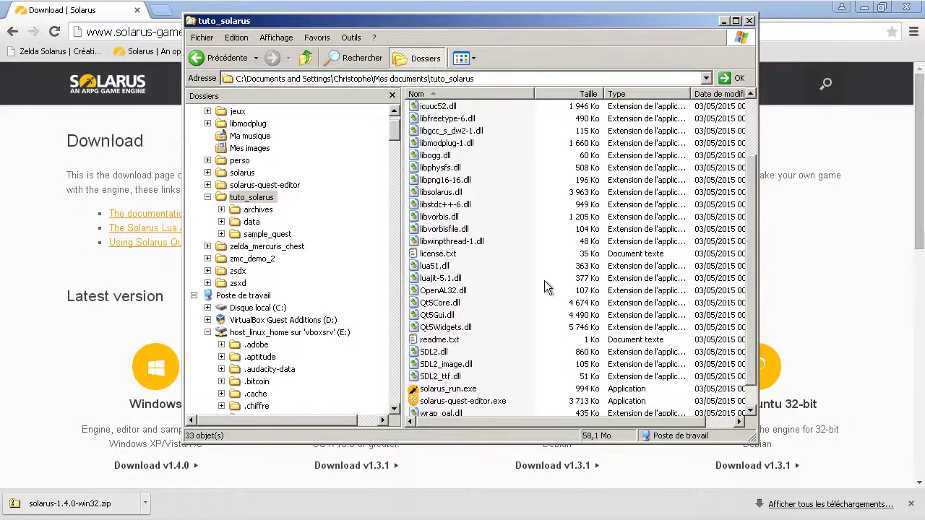
{"action": "scroll", "coordinate": [495, 291], "scroll_direction": "down", "scroll_amount": 1}
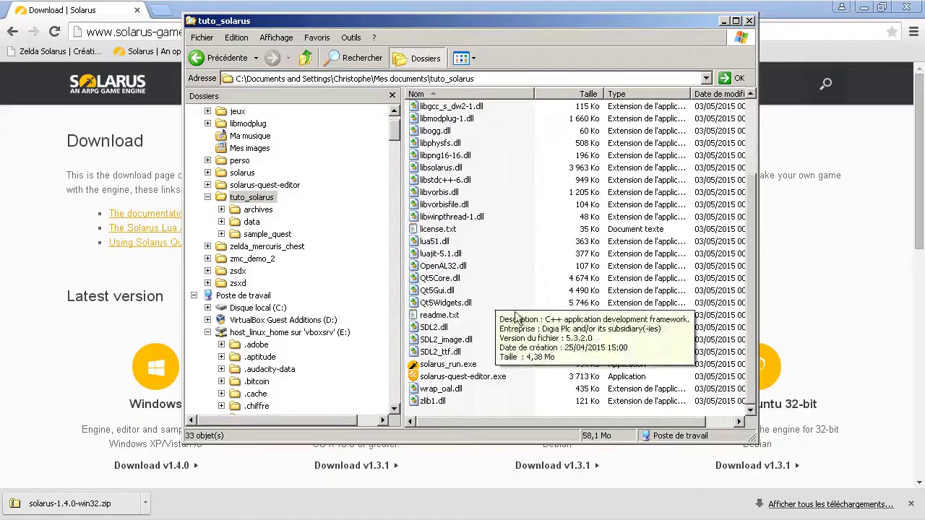
{"action": "scroll", "coordinate": [499, 258], "scroll_direction": "up", "scroll_amount": 2}
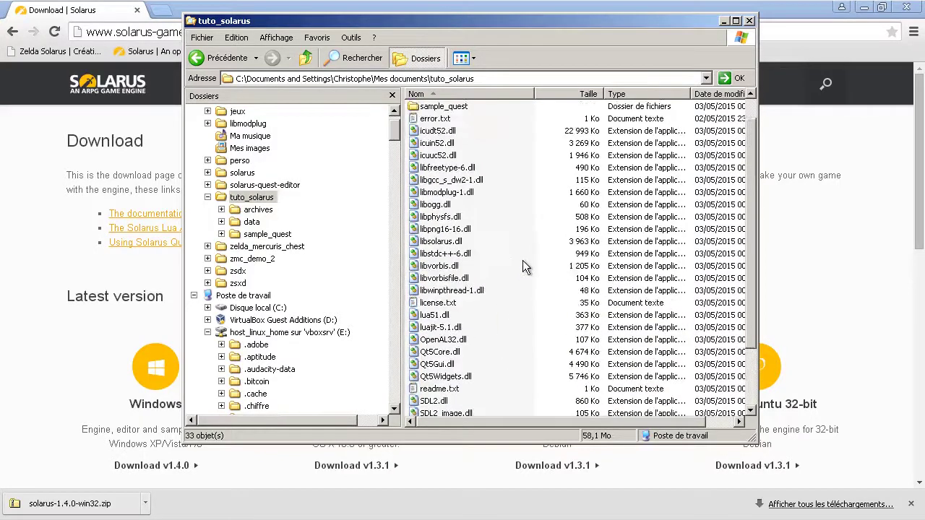
{"action": "scroll", "coordinate": [522, 260], "scroll_direction": "up", "scroll_amount": 1}
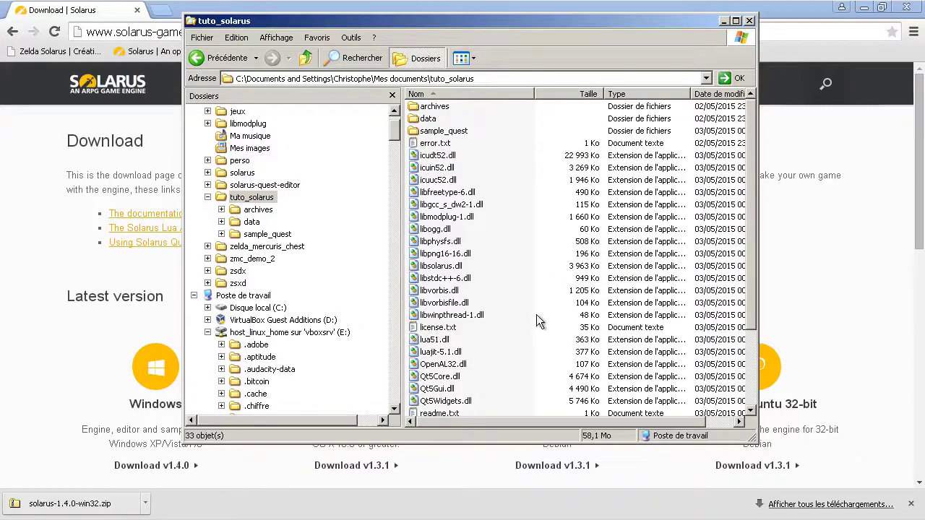
{"action": "scroll", "coordinate": [534, 302], "scroll_direction": "down", "scroll_amount": 1}
{"action": "scroll", "coordinate": [532, 391], "scroll_direction": "down", "scroll_amount": 1}
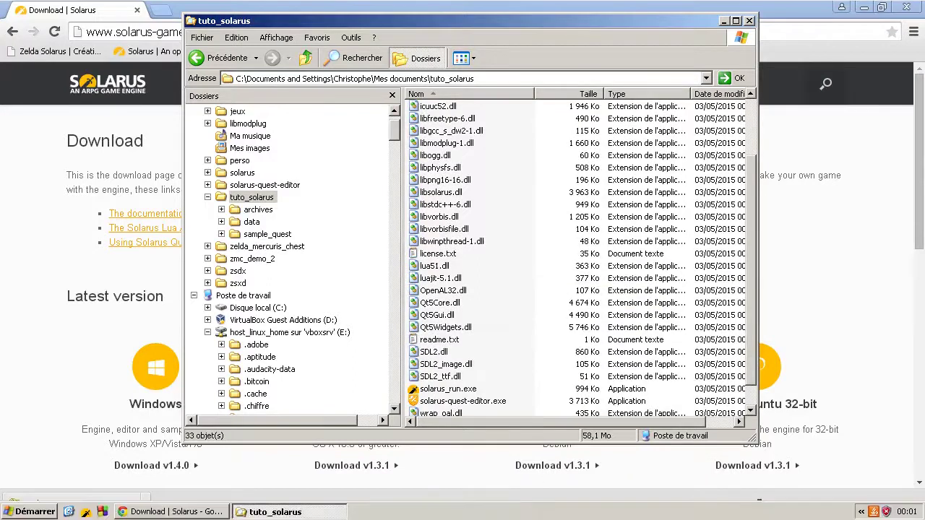
{"action": "scroll", "coordinate": [548, 396], "scroll_direction": "down", "scroll_amount": 1}
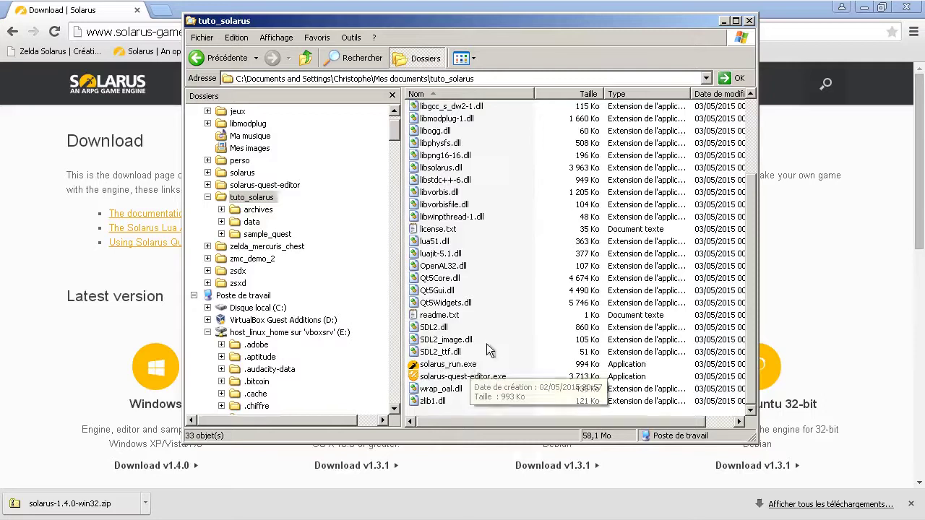
{"action": "left_click", "coordinate": [431, 366]}
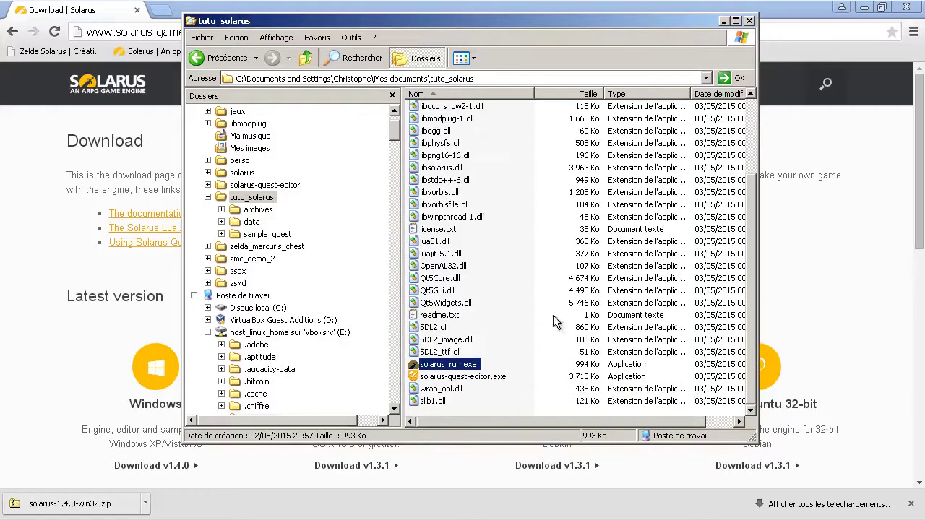
{"action": "double_click", "coordinate": [442, 367]}
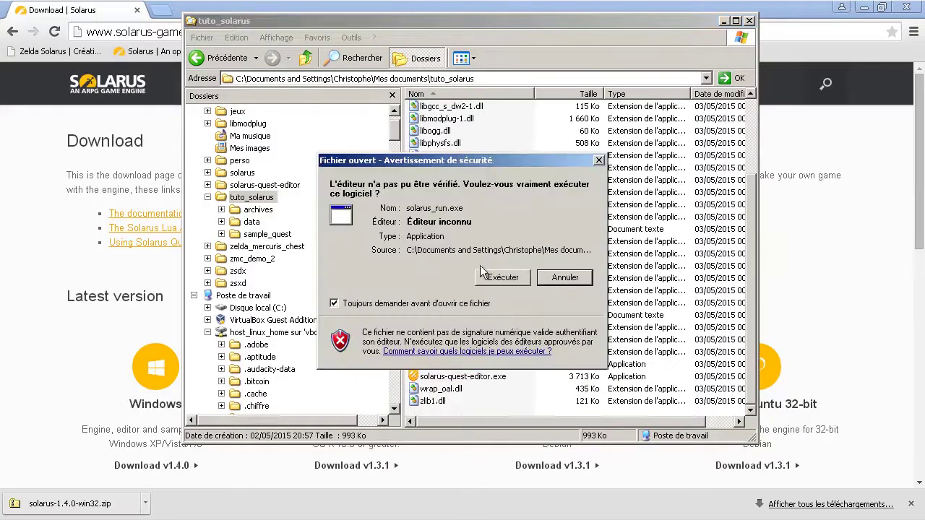
{"action": "left_click", "coordinate": [439, 304]}
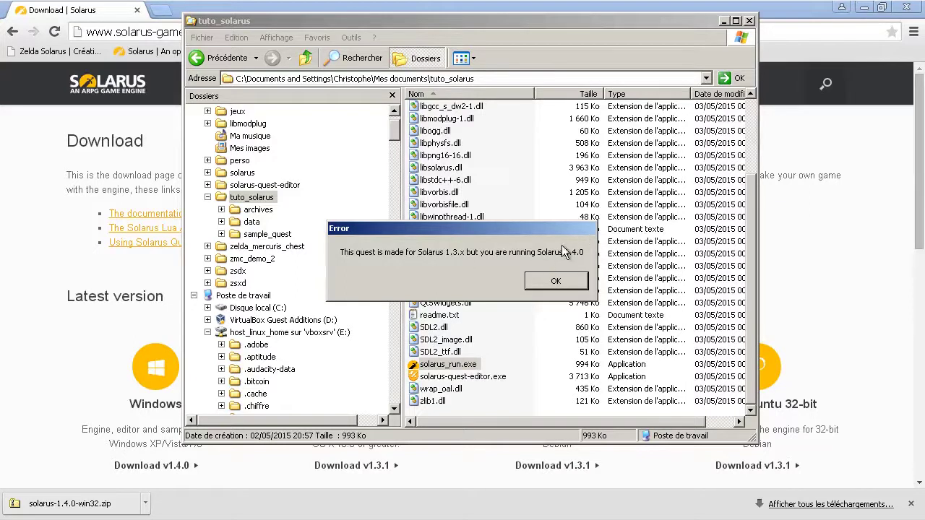
{"action": "left_click", "coordinate": [578, 284]}
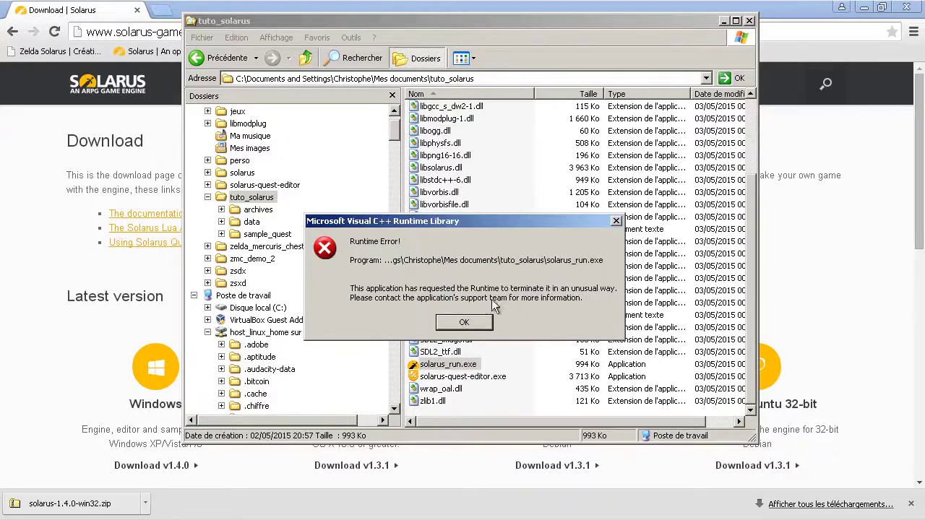
{"action": "left_click", "coordinate": [464, 322]}
{"action": "left_click_drag", "start_coordinate": [597, 421], "coordinate": [601, 421]}
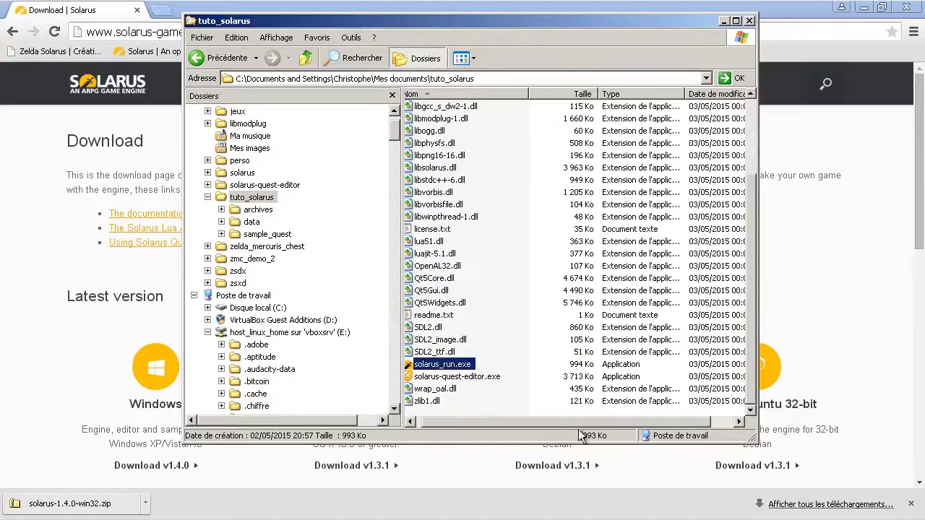
{"action": "left_click_drag", "start_coordinate": [497, 418], "coordinate": [456, 414]}
Launch solarus-quest-editor.exe past the security warning, close it, and minimise the tuto_solarus window
{"action": "left_click", "coordinate": [483, 379]}
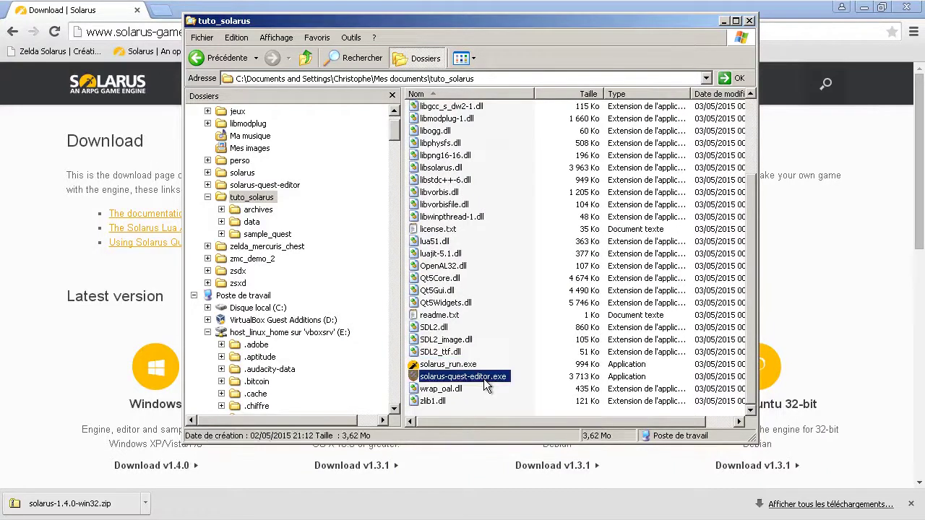
{"action": "double_click", "coordinate": [456, 380]}
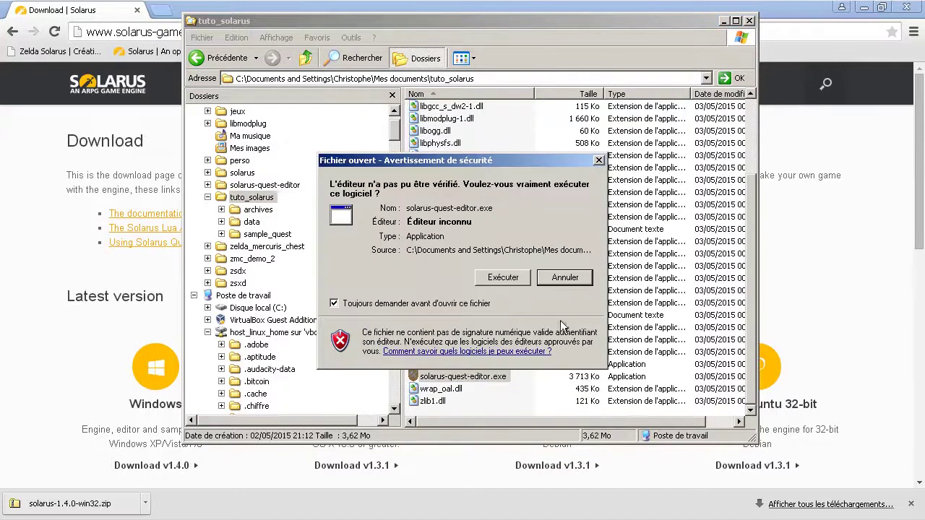
{"action": "left_click", "coordinate": [491, 282]}
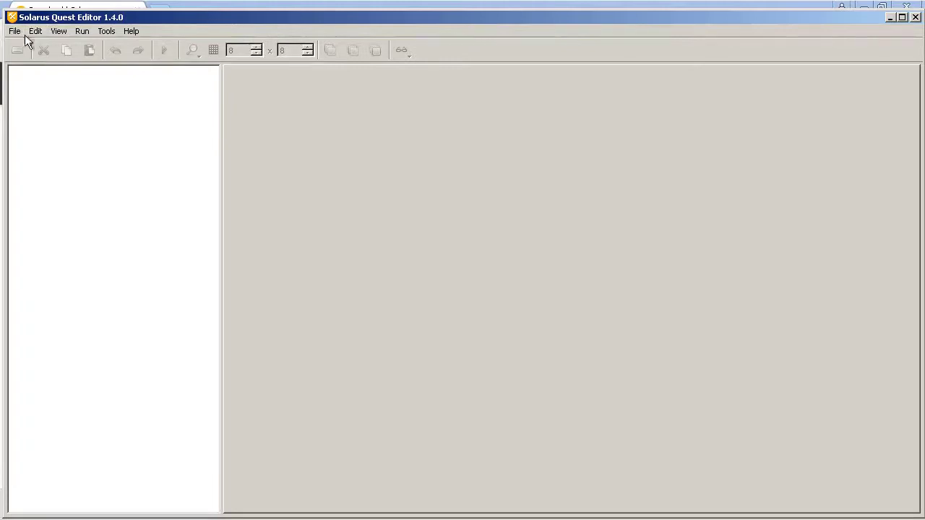
{"action": "left_click", "coordinate": [914, 20]}
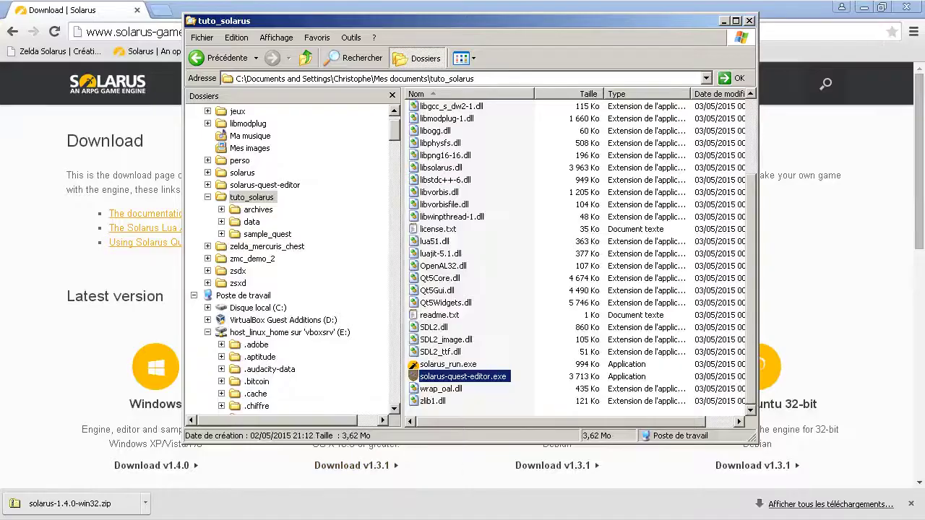
{"action": "left_click", "coordinate": [289, 512]}
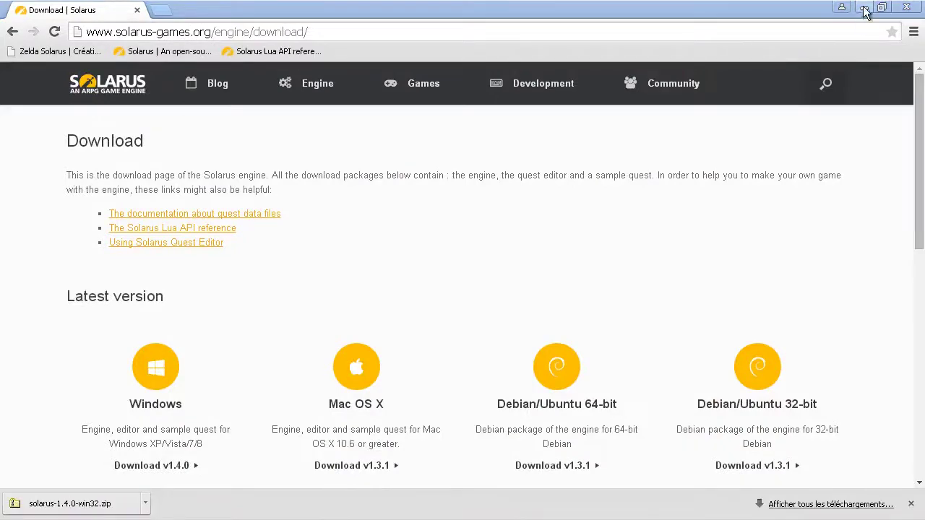
Change the Solarus shortcut's target ending to _run.exe" and save it
{"action": "left_click", "coordinate": [181, 513]}
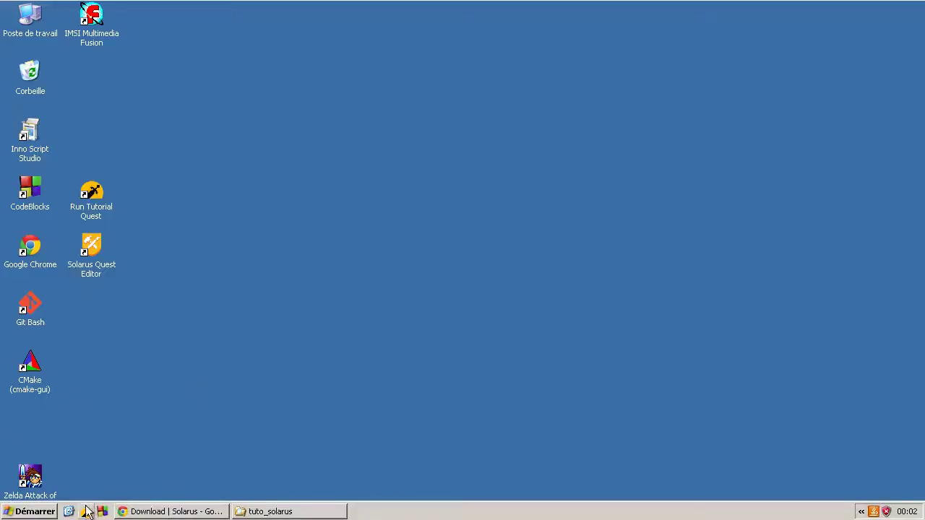
{"action": "right_click", "coordinate": [86, 512]}
{"action": "left_click", "coordinate": [116, 481]}
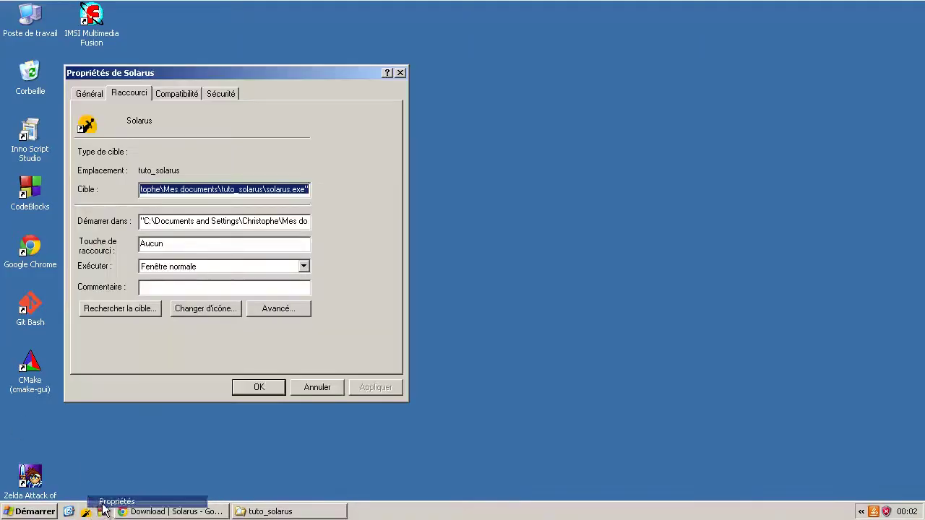
{"action": "left_click", "coordinate": [289, 192]}
{"action": "key", "text": "Delete"}
{"action": "key", "text": "Delete"}
{"action": "key", "text": "Delete"}
{"action": "key", "text": "Delete"}
{"action": "key", "text": "Delete"}
{"action": "type", "text": "_run.exe\""}
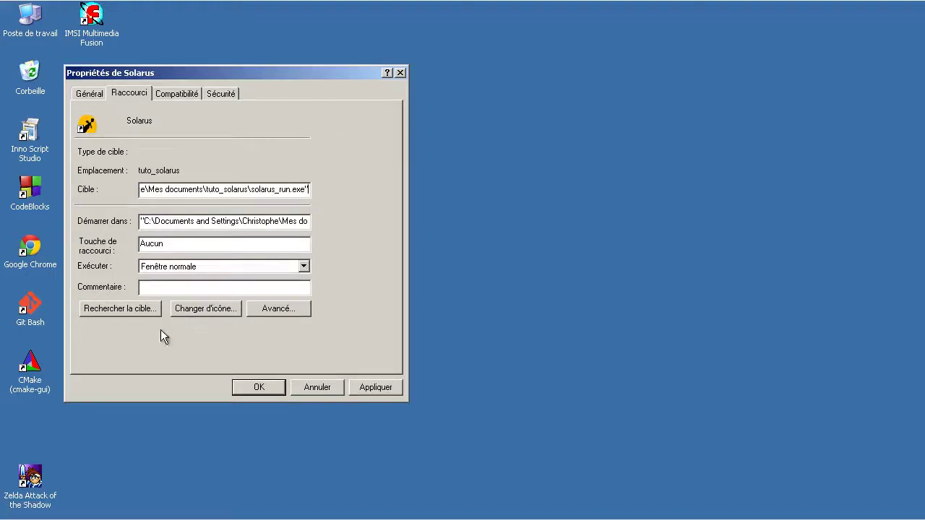
{"action": "left_click", "coordinate": [241, 388]}
Confirm the Run Tutorial Quest shortcut's target already ends in solarus_run.exe
{"action": "right_click", "coordinate": [88, 206]}
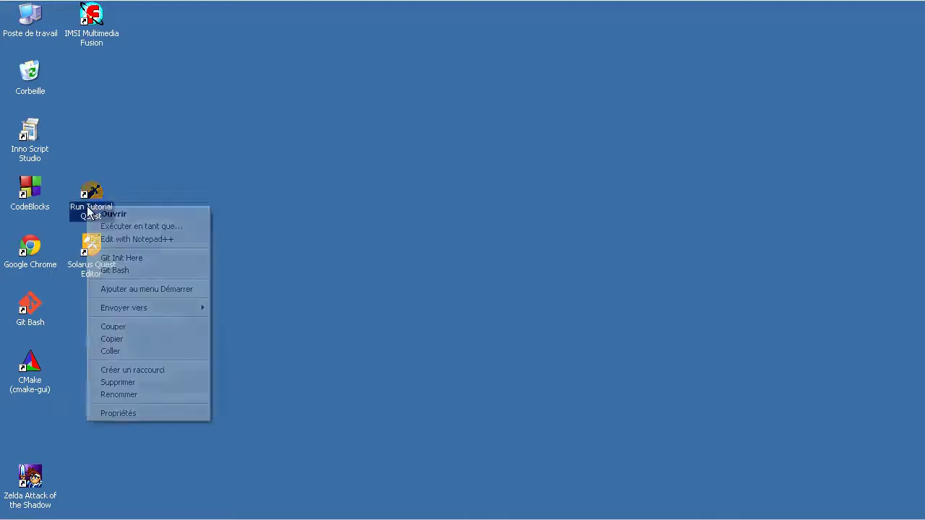
{"action": "left_click", "coordinate": [121, 413]}
{"action": "left_click", "coordinate": [317, 306]}
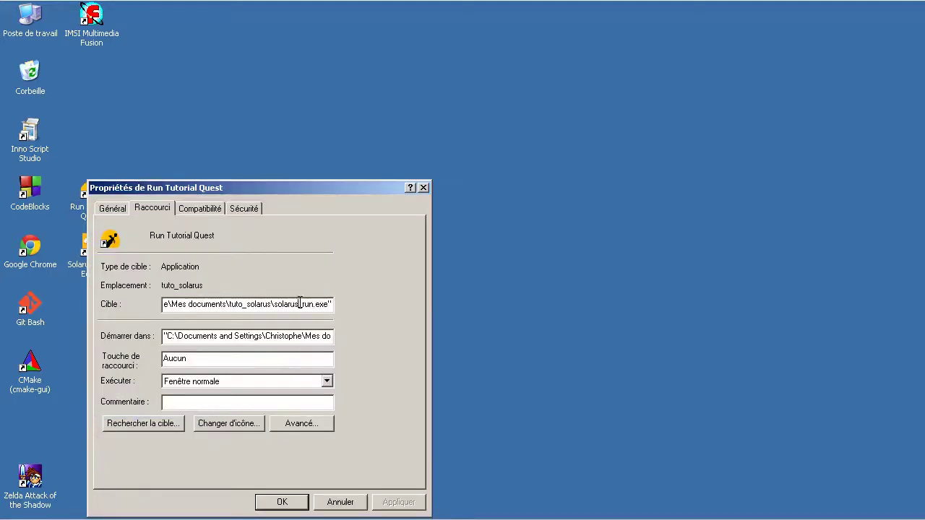
{"action": "left_click_drag", "start_coordinate": [298, 305], "coordinate": [331, 305]}
{"action": "key", "text": "Escape"}
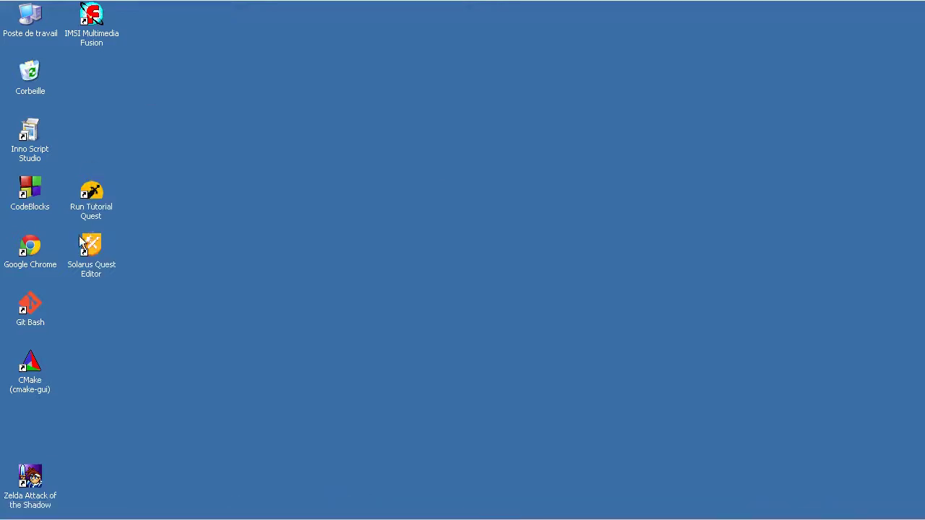
Inspect the full target path of the Solarus Quest Editor shortcut and close without changes
{"action": "right_click", "coordinate": [89, 250]}
{"action": "left_click", "coordinate": [154, 207]}
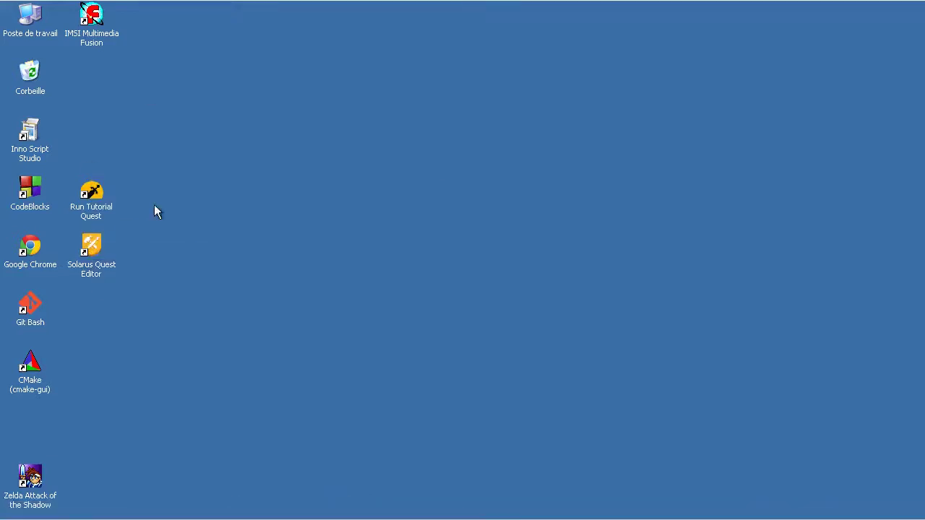
{"action": "left_click", "coordinate": [99, 266]}
{"action": "mouse_move", "coordinate": [280, 506]}
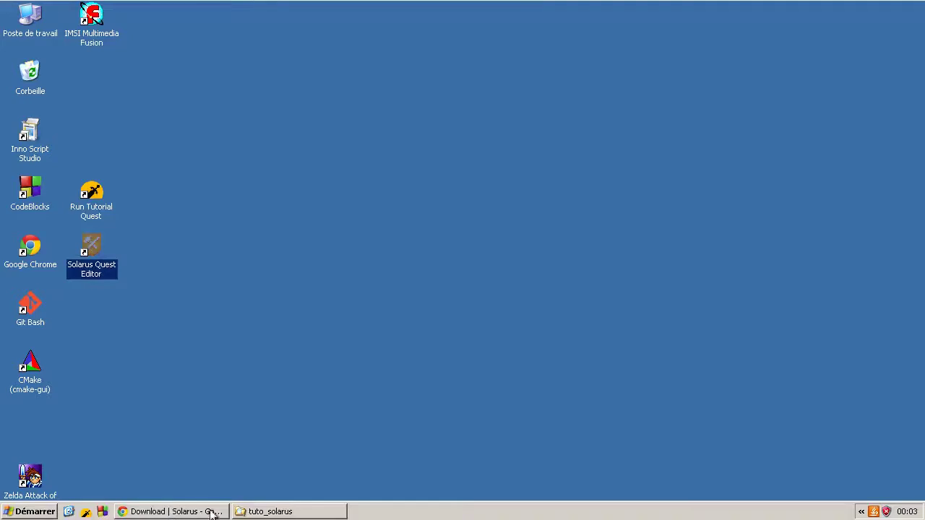
{"action": "right_click", "coordinate": [99, 276]}
{"action": "left_click", "coordinate": [169, 484]}
{"action": "left_click", "coordinate": [343, 305]}
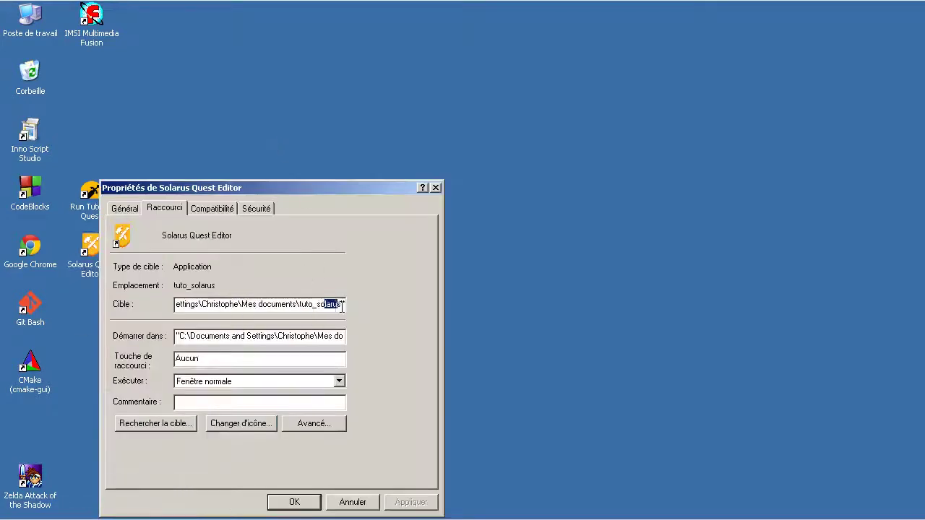
{"action": "left_click_drag", "start_coordinate": [338, 309], "coordinate": [172, 304]}
{"action": "left_click", "coordinate": [352, 502]}
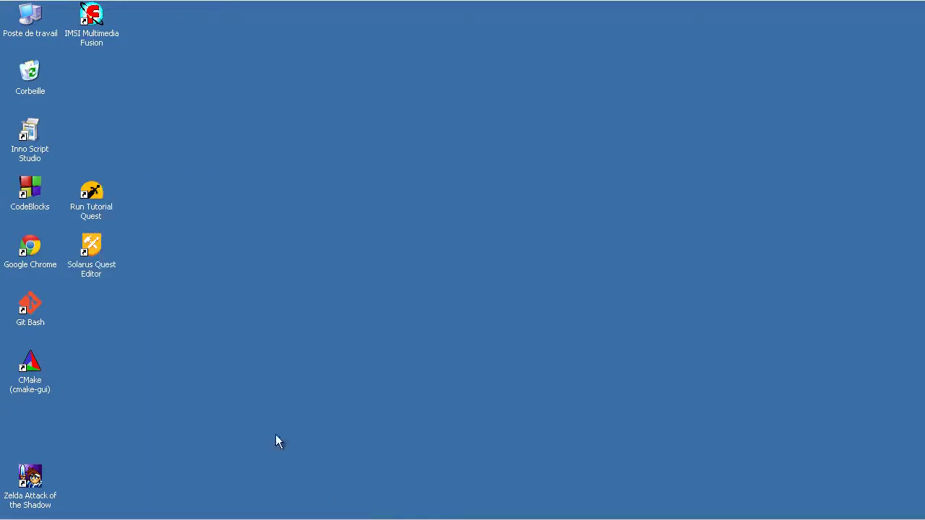
Launch Solarus Quest Editor and accept upgrading tuto_solarus from format 1.3 to 1.4
{"action": "double_click", "coordinate": [98, 269]}
{"action": "left_click", "coordinate": [500, 278]}
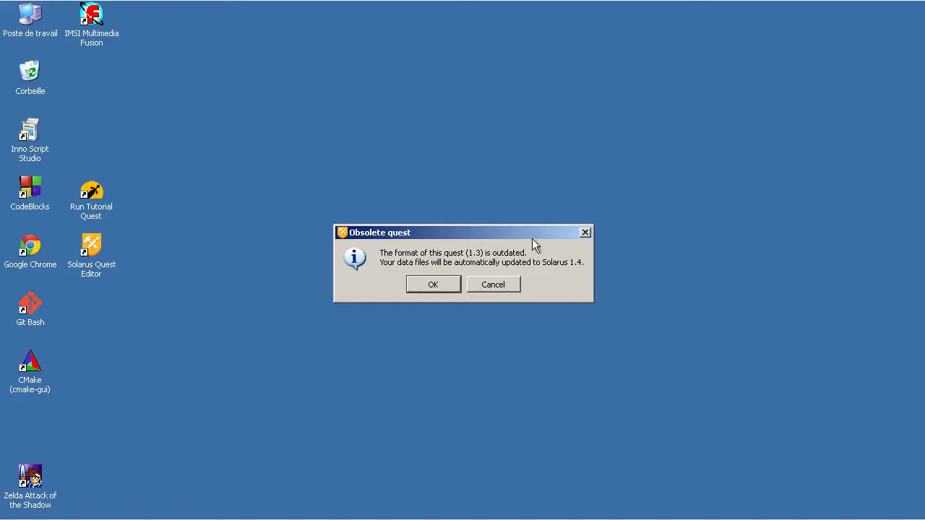
{"action": "left_click", "coordinate": [433, 286]}
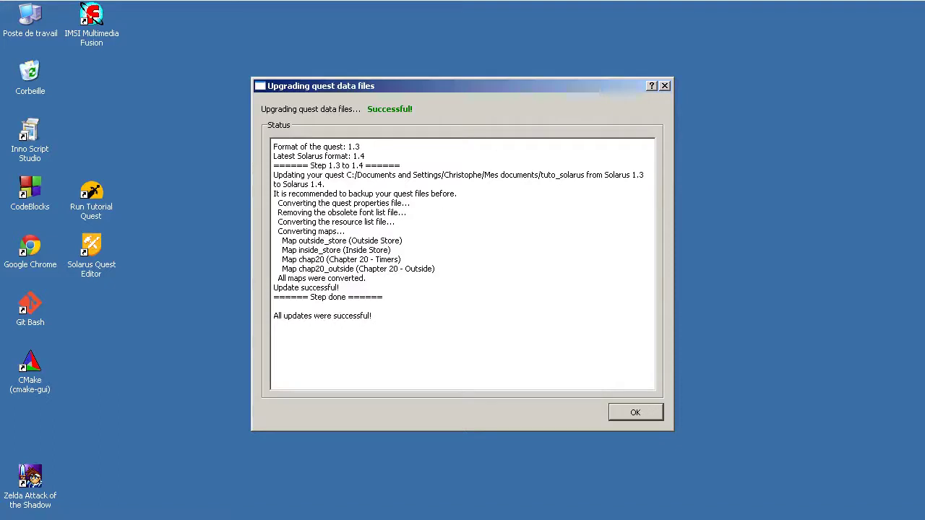
{"action": "mouse_move", "coordinate": [477, 519]}
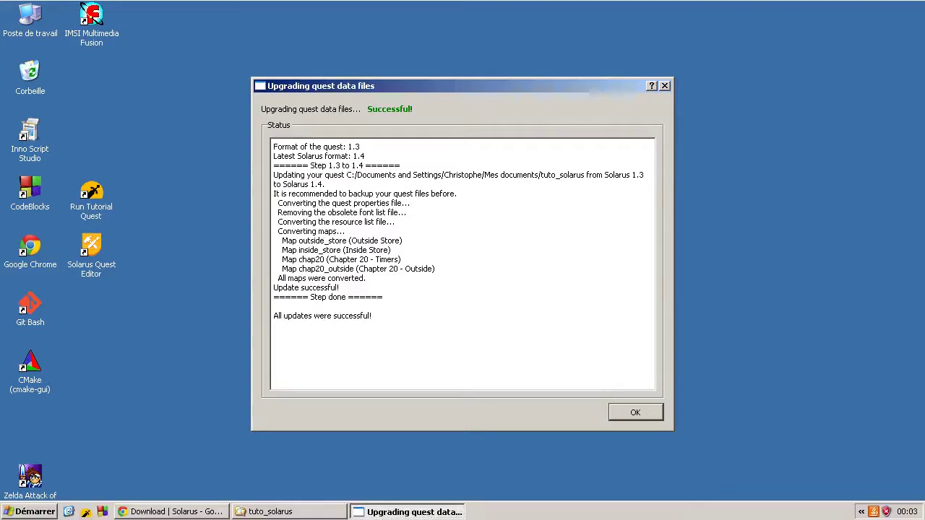
{"action": "left_click", "coordinate": [633, 413]}
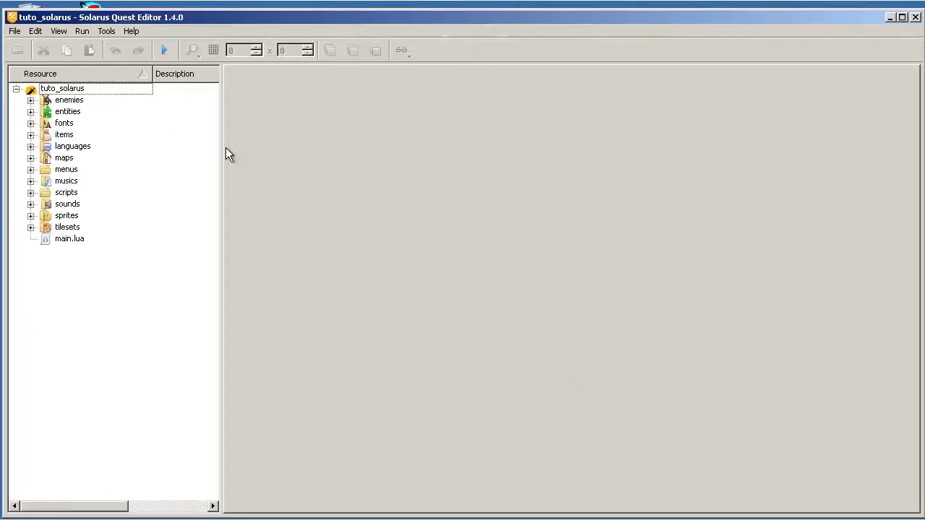
Maximise the editor, then test the quest via solarus_run.exe and close the game
{"action": "double_click", "coordinate": [377, 21]}
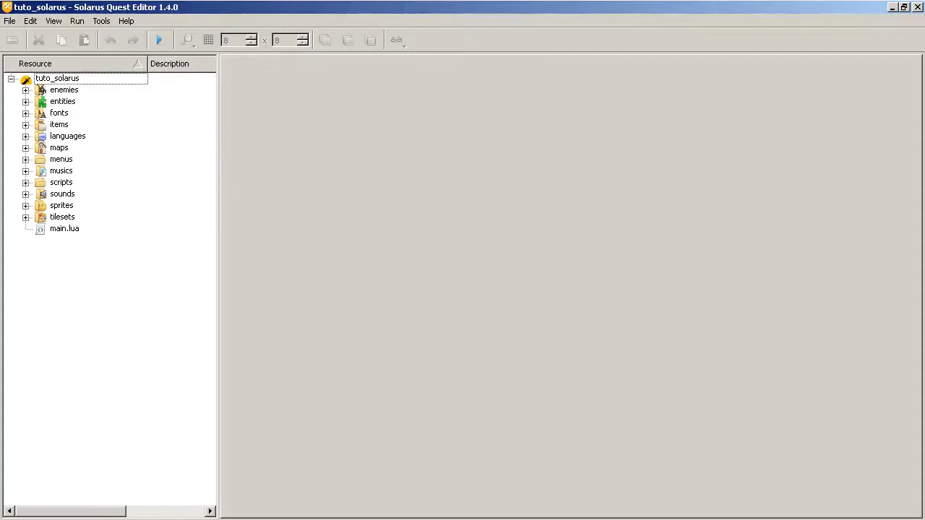
{"action": "mouse_move", "coordinate": [335, 498]}
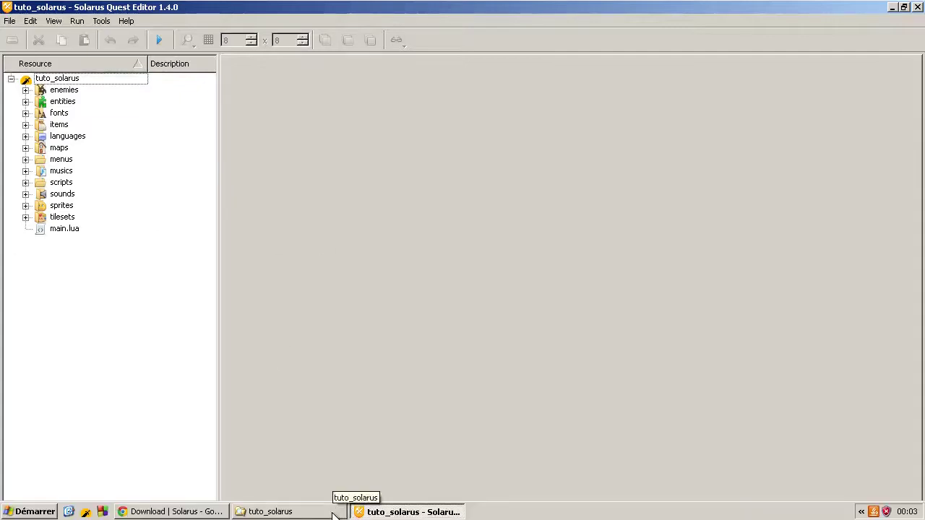
{"action": "left_click", "coordinate": [334, 515]}
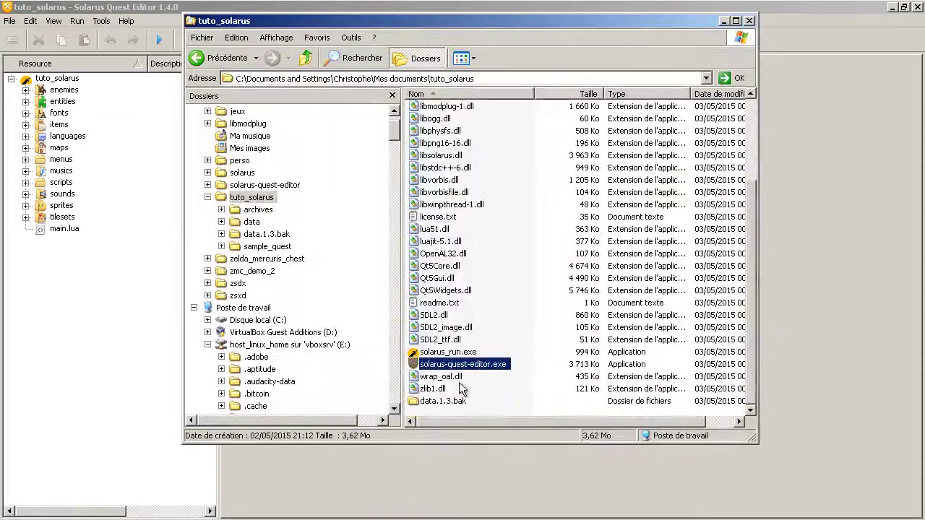
{"action": "double_click", "coordinate": [451, 352]}
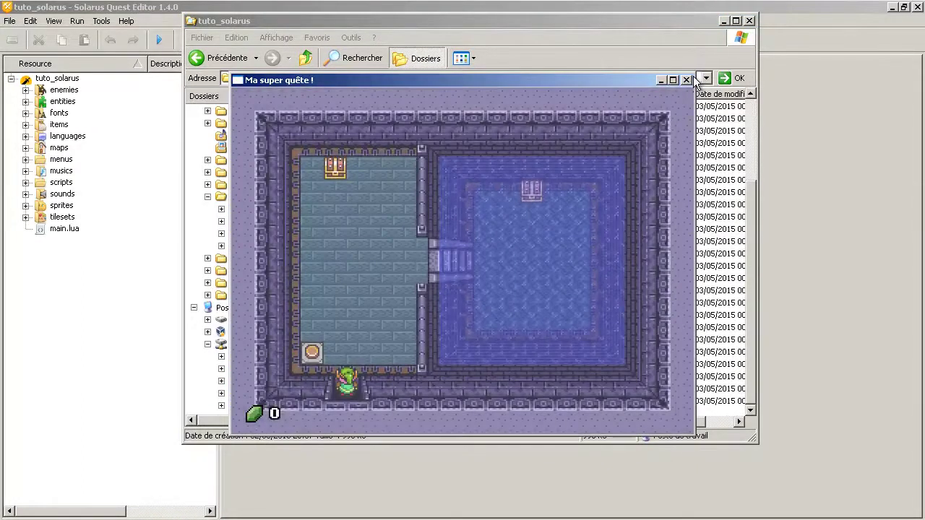
{"action": "left_click", "coordinate": [686, 80]}
Run the quest again from the editor's Run button, close it, and bring tuto_solarus forward
{"action": "left_click", "coordinate": [822, 252]}
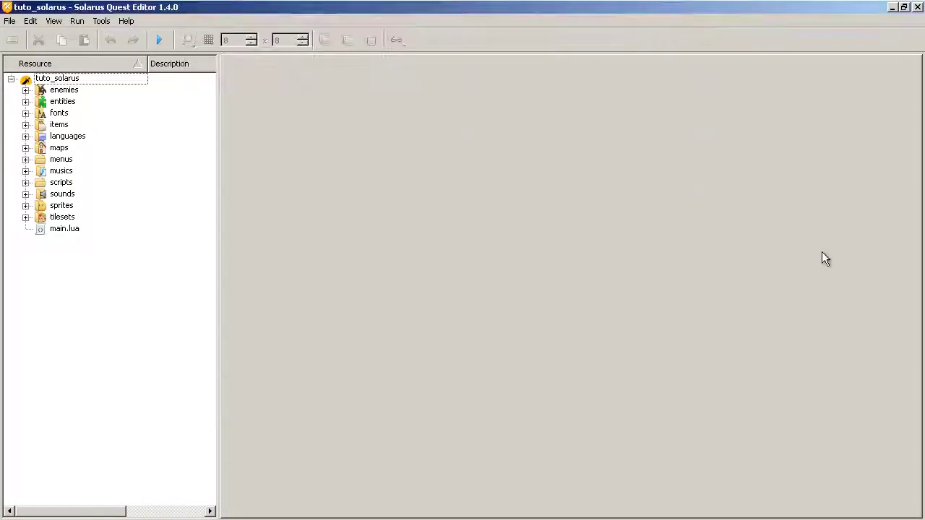
{"action": "left_click", "coordinate": [160, 41]}
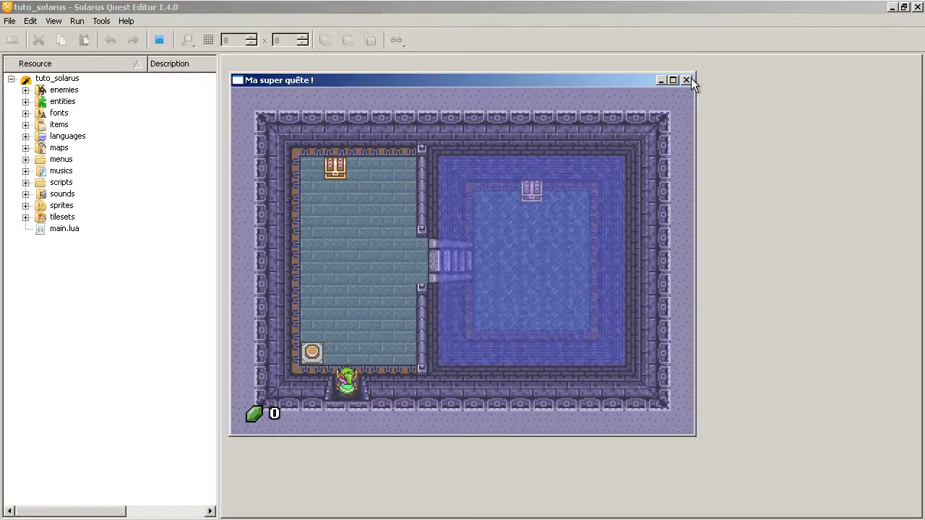
{"action": "left_click", "coordinate": [687, 80]}
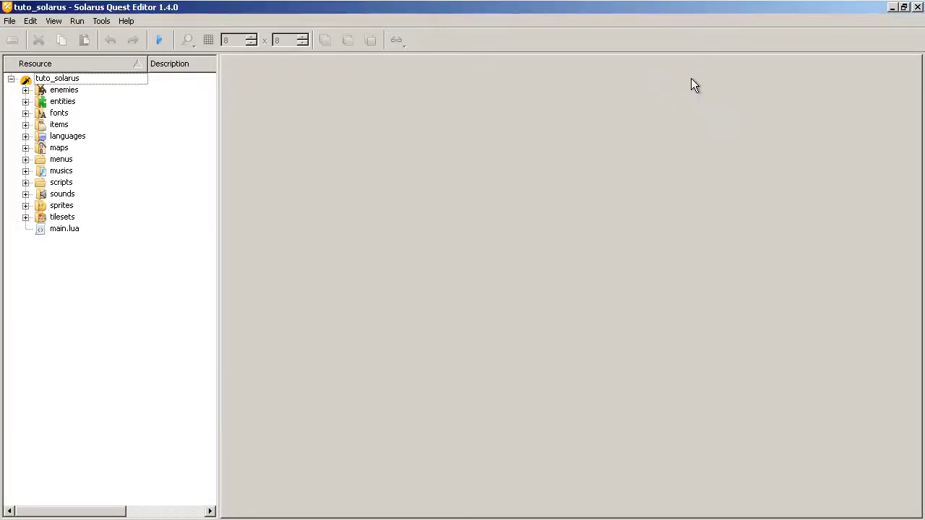
{"action": "mouse_move", "coordinate": [278, 517]}
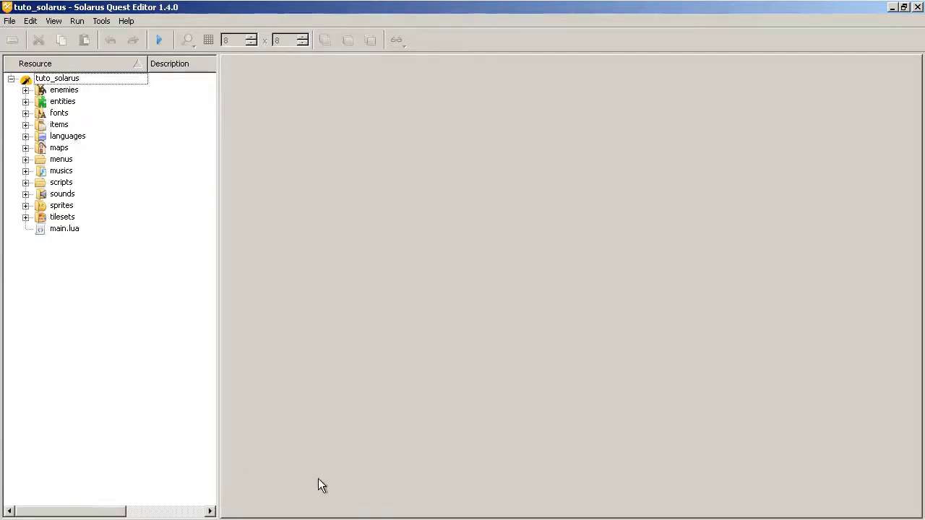
{"action": "left_click", "coordinate": [287, 507]}
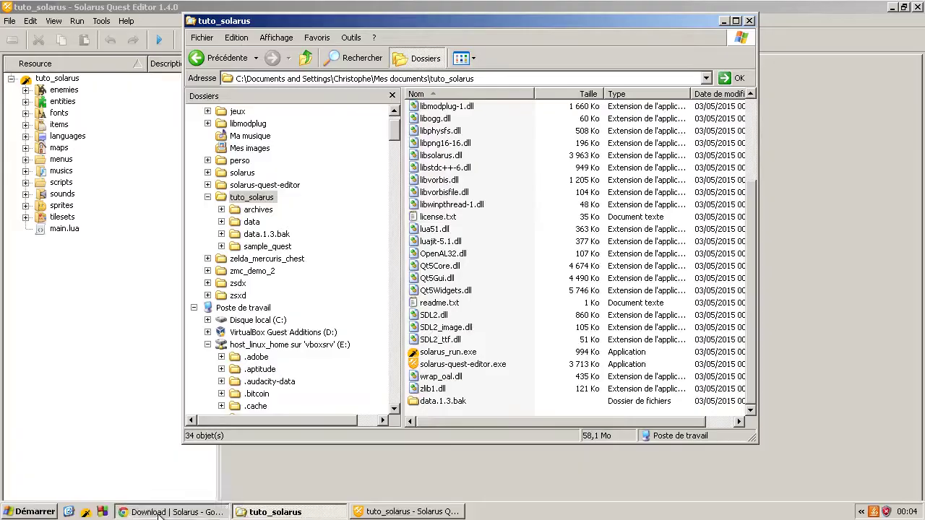
From the Solarus home page, open the 'Solarus 1.4 released' news post and read through it
{"action": "left_click", "coordinate": [210, 512]}
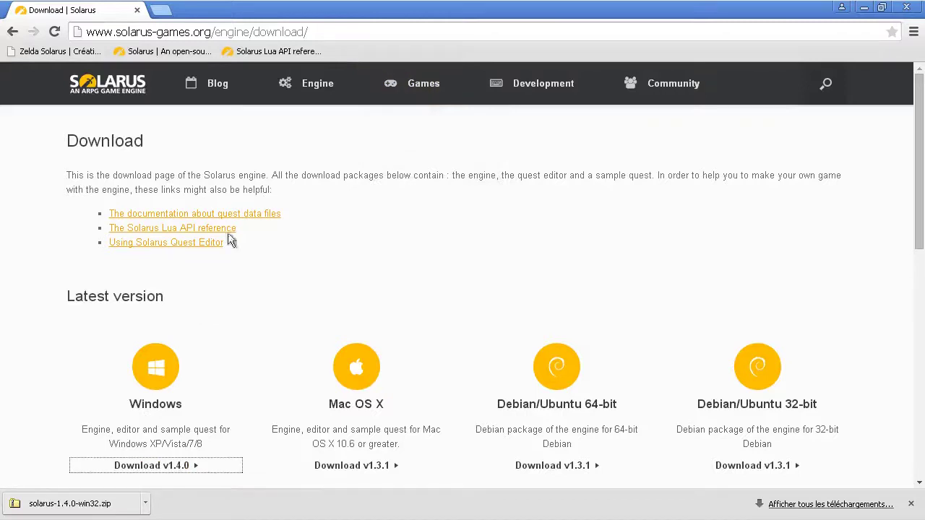
{"action": "left_click", "coordinate": [137, 90]}
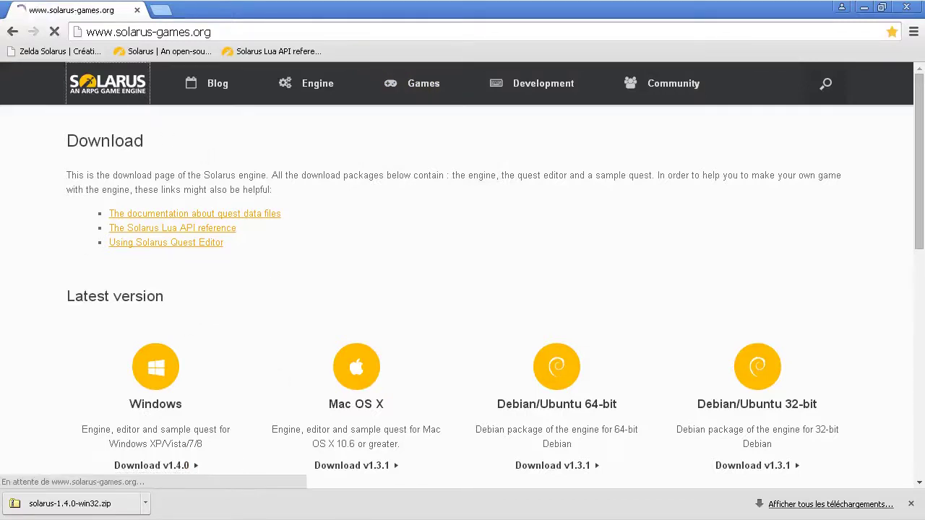
{"action": "scroll", "coordinate": [440, 299], "scroll_direction": "down", "scroll_amount": 5}
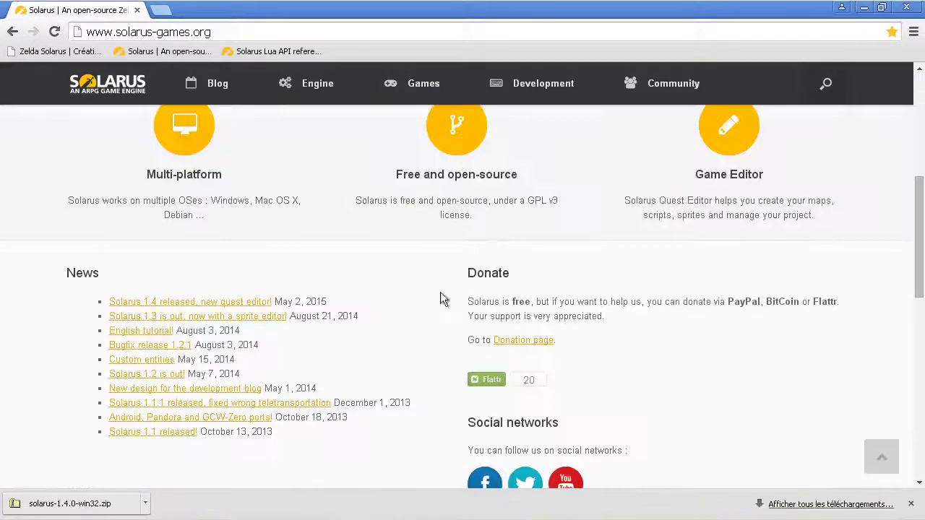
{"action": "left_click", "coordinate": [218, 306]}
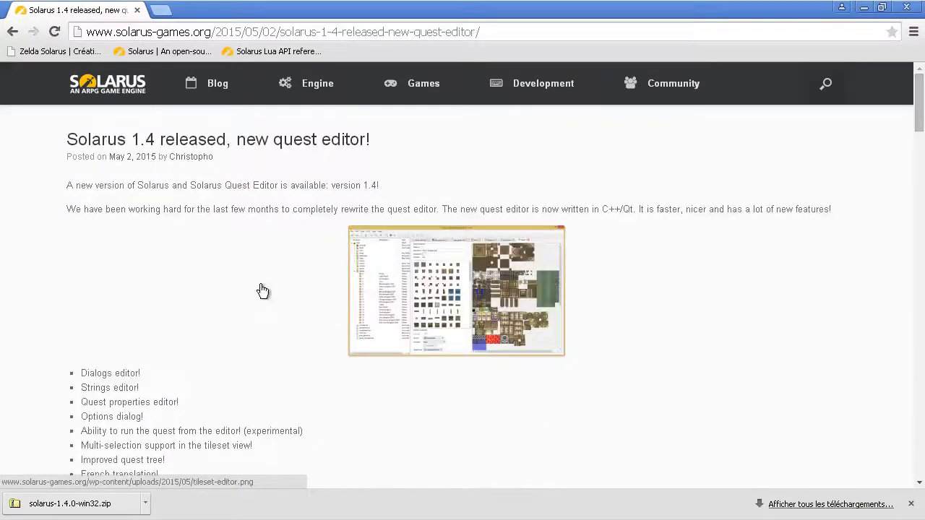
{"action": "scroll", "coordinate": [245, 282], "scroll_direction": "down", "scroll_amount": 4}
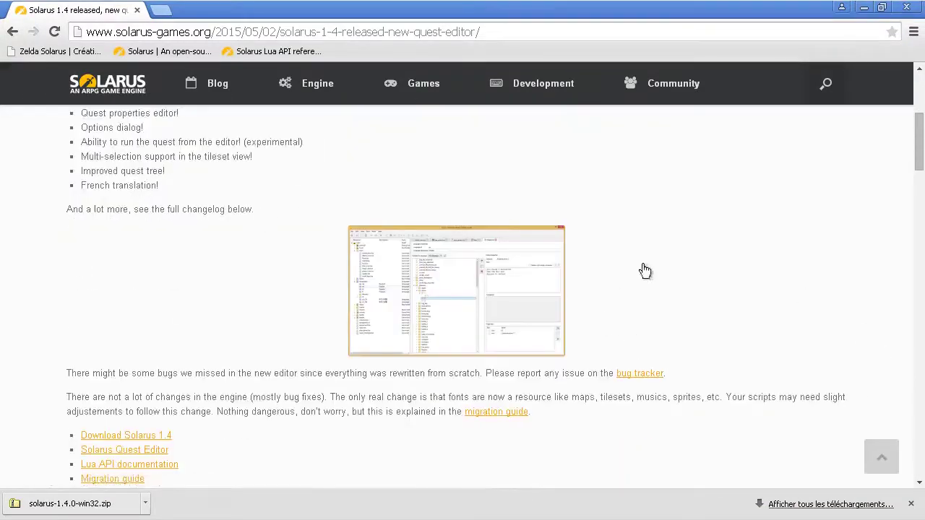
{"action": "scroll", "coordinate": [661, 262], "scroll_direction": "down", "scroll_amount": 5}
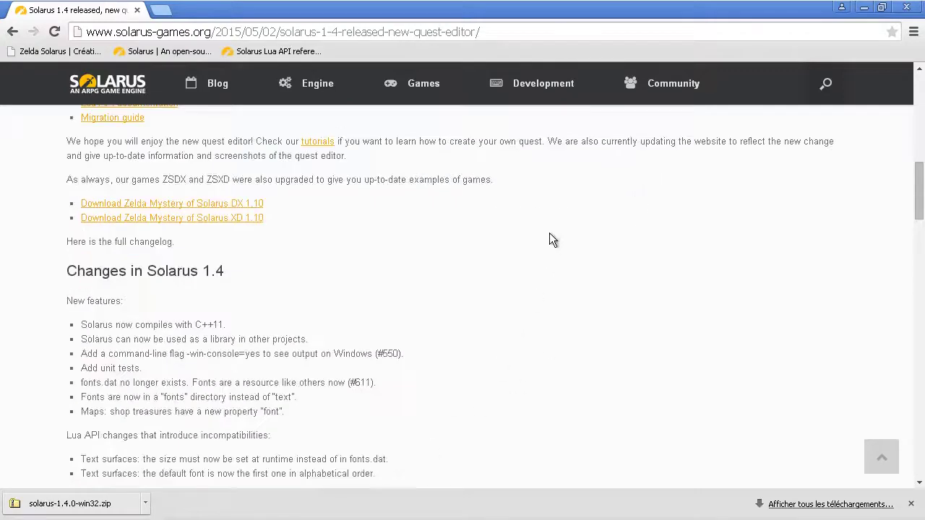
{"action": "scroll", "coordinate": [547, 241], "scroll_direction": "down", "scroll_amount": 1}
{"action": "left_click_drag", "start_coordinate": [68, 363], "coordinate": [405, 400]}
{"action": "scroll", "coordinate": [405, 400], "scroll_direction": "up", "scroll_amount": 4}
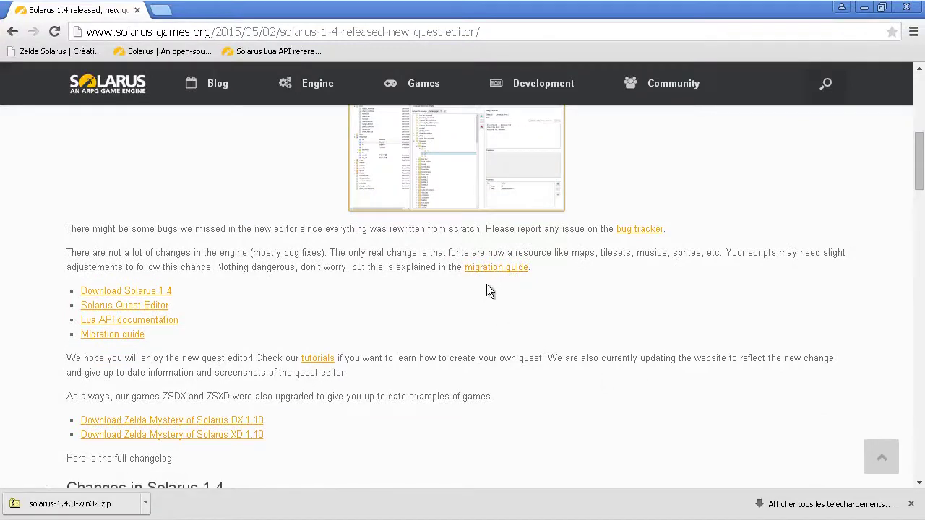
Follow the migration guide link, then go back to the Solarus 1.4 release post
{"action": "left_click", "coordinate": [496, 269]}
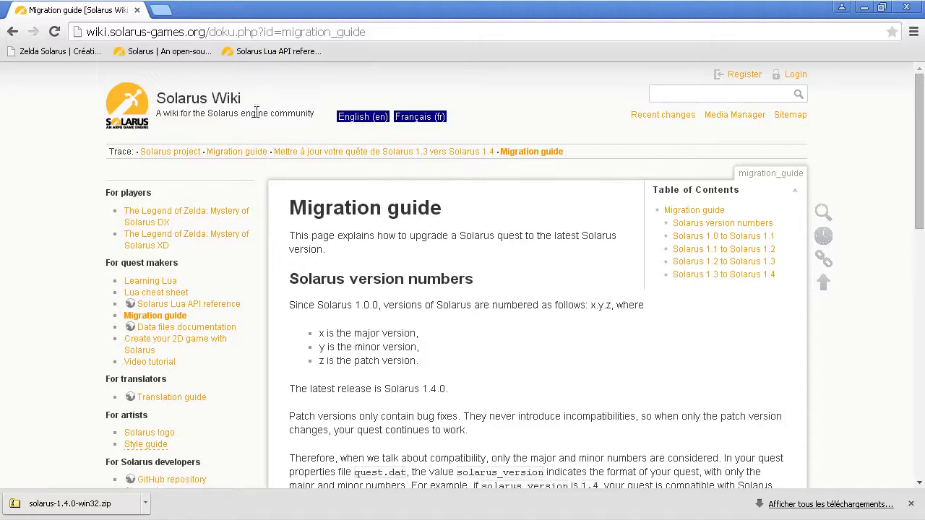
{"action": "left_click", "coordinate": [11, 34]}
{"action": "scroll", "coordinate": [594, 385], "scroll_direction": "up", "scroll_amount": 5}
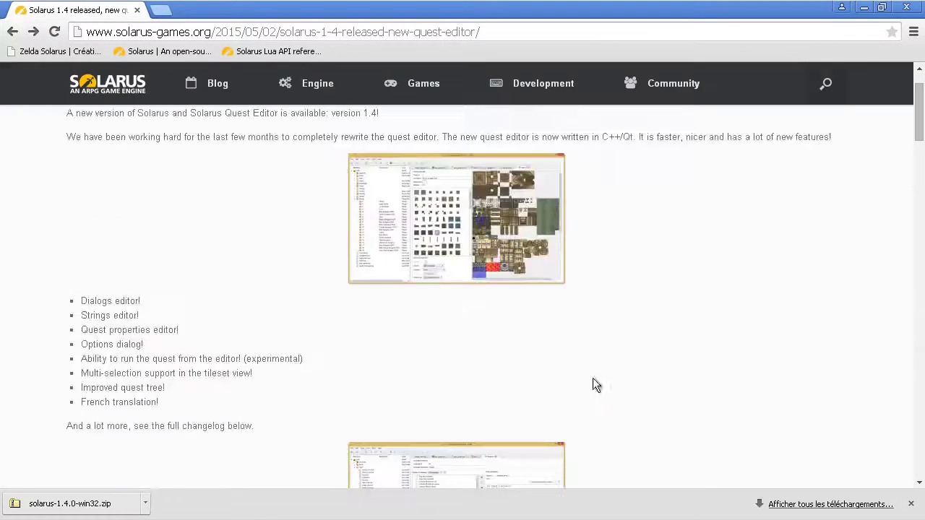
{"action": "scroll", "coordinate": [594, 384], "scroll_direction": "up", "scroll_amount": 1}
Open the Solarus Wiki's Migration guide page and scroll through its upgrade sections
{"action": "mouse_move", "coordinate": [564, 97]}
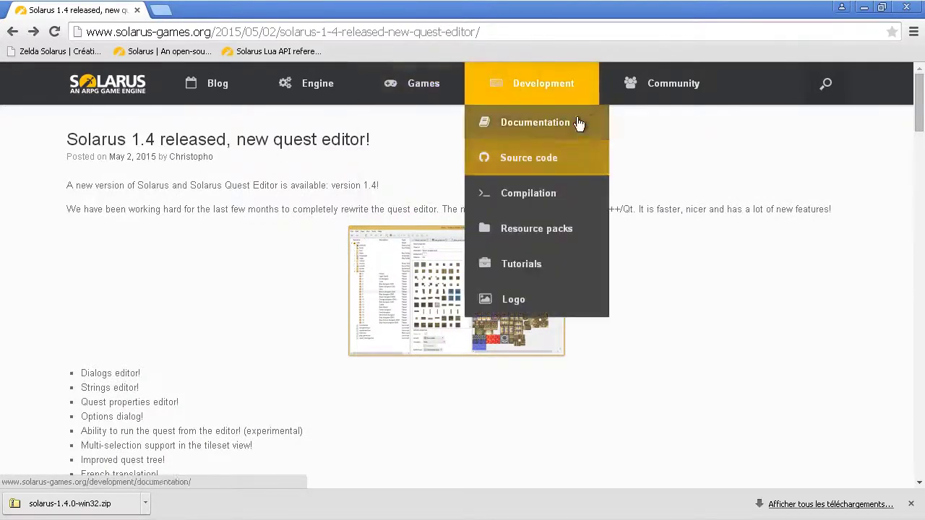
{"action": "mouse_move", "coordinate": [662, 83]}
{"action": "left_click", "coordinate": [652, 162]}
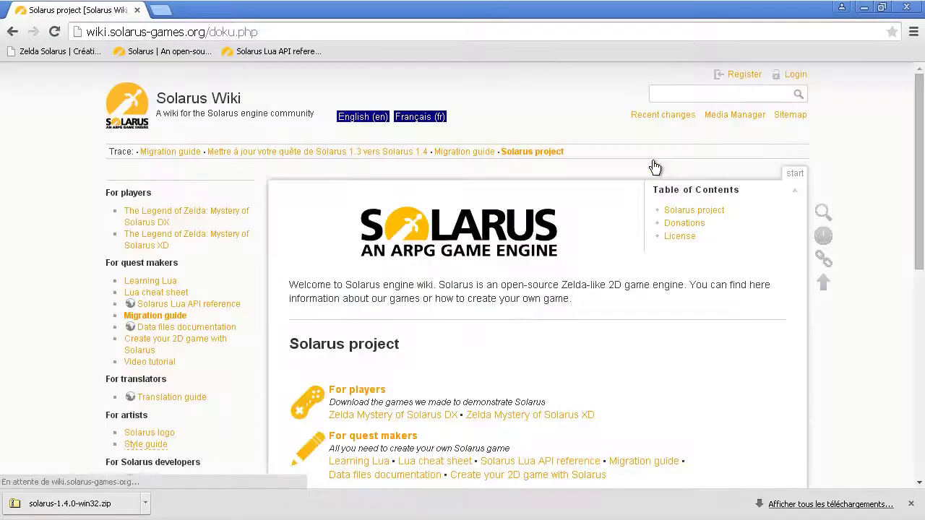
{"action": "left_click", "coordinate": [177, 316]}
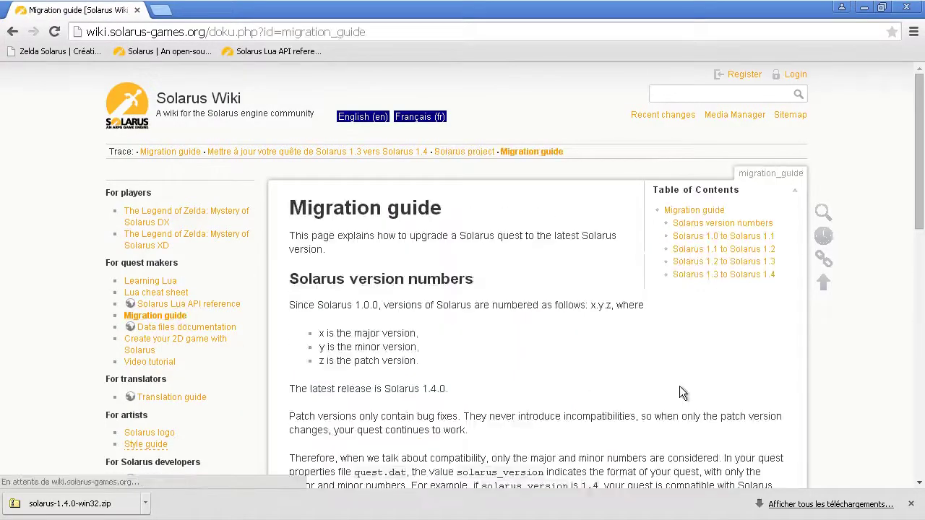
{"action": "scroll", "coordinate": [672, 166], "scroll_direction": "down", "scroll_amount": 4}
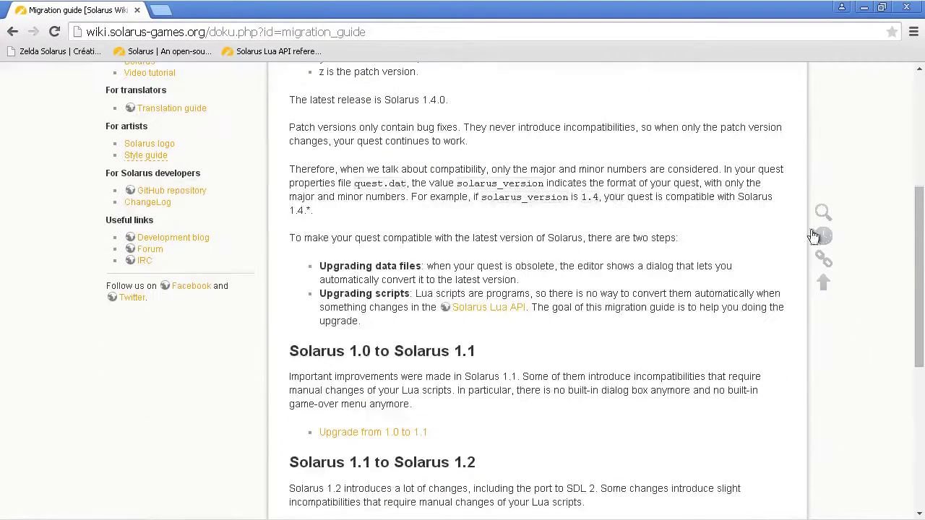
{"action": "scroll", "coordinate": [621, 300], "scroll_direction": "down", "scroll_amount": 2}
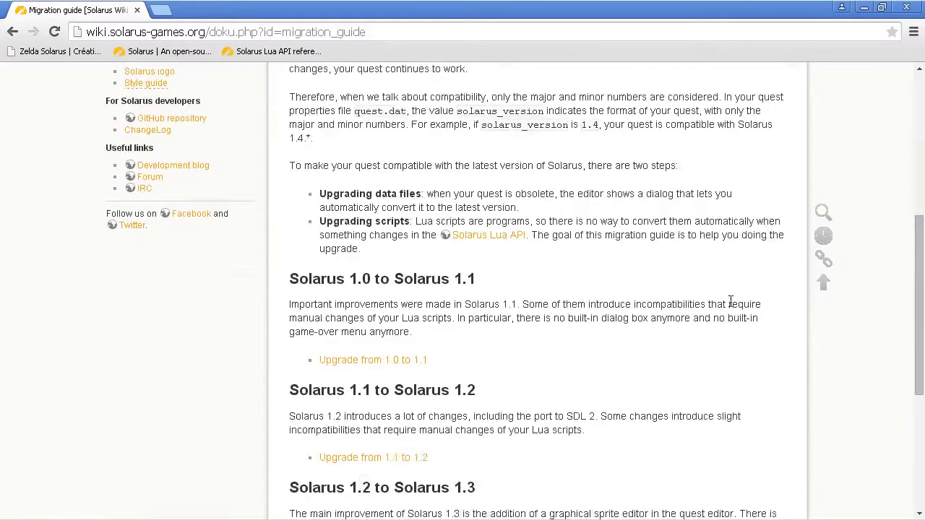
{"action": "scroll", "coordinate": [619, 208], "scroll_direction": "down", "scroll_amount": 2}
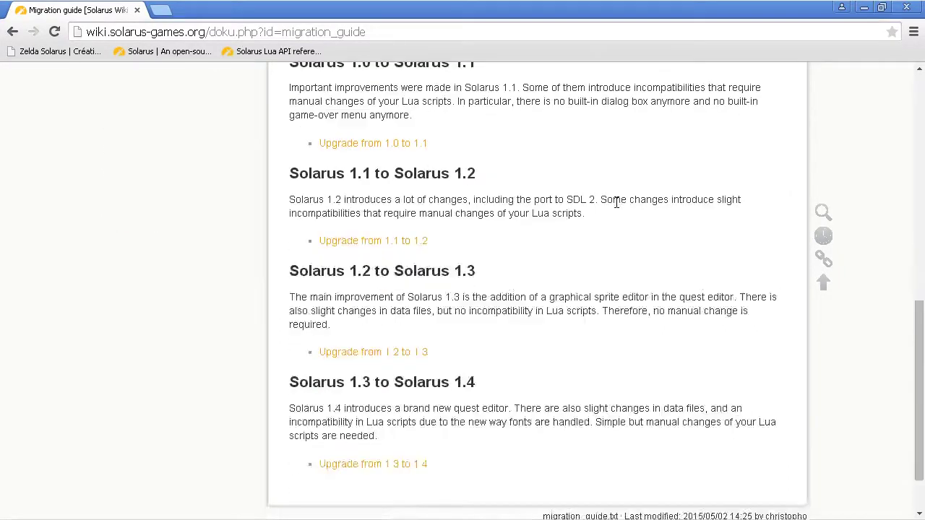
{"action": "scroll", "coordinate": [510, 204], "scroll_direction": "up", "scroll_amount": 1}
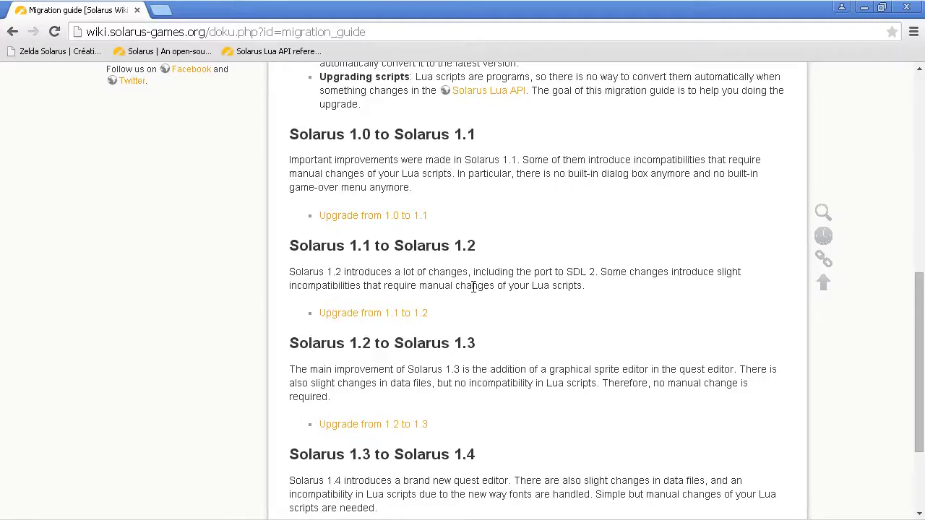
{"action": "scroll", "coordinate": [474, 287], "scroll_direction": "down", "scroll_amount": 2}
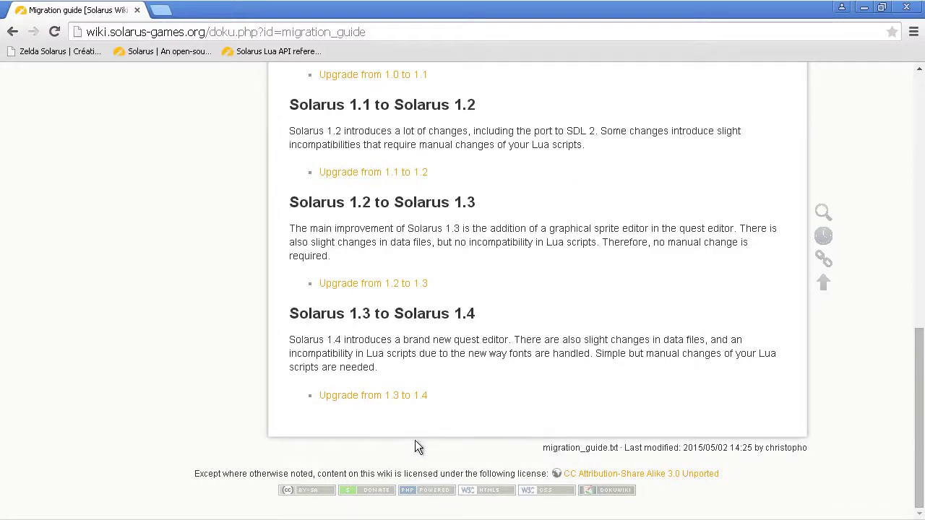
{"action": "left_click", "coordinate": [364, 396]}
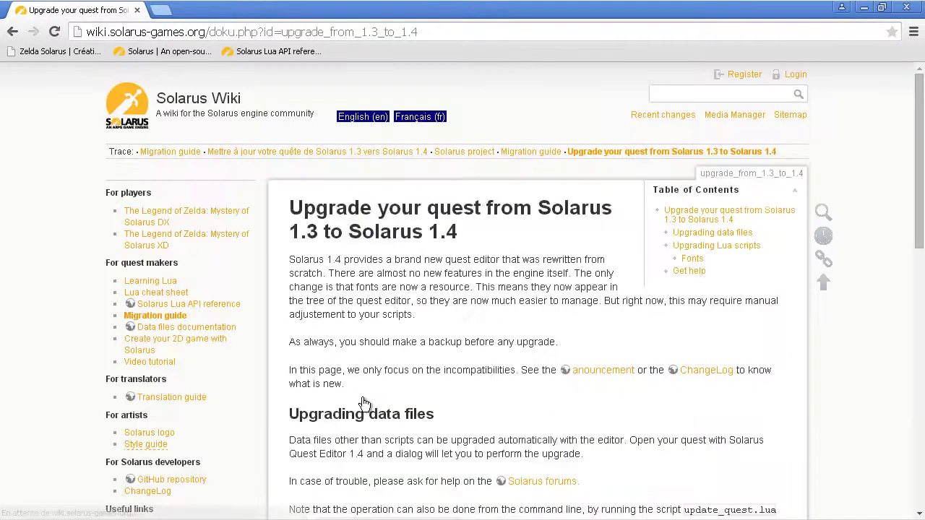
{"action": "scroll", "coordinate": [657, 239], "scroll_direction": "down", "scroll_amount": 2}
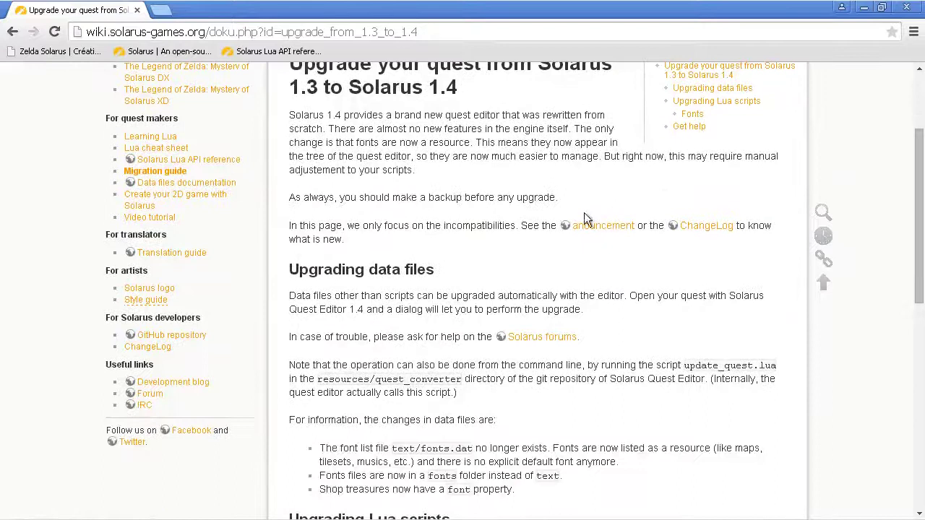
{"action": "left_click_drag", "start_coordinate": [429, 85], "coordinate": [491, 96]}
{"action": "left_click", "coordinate": [497, 107]}
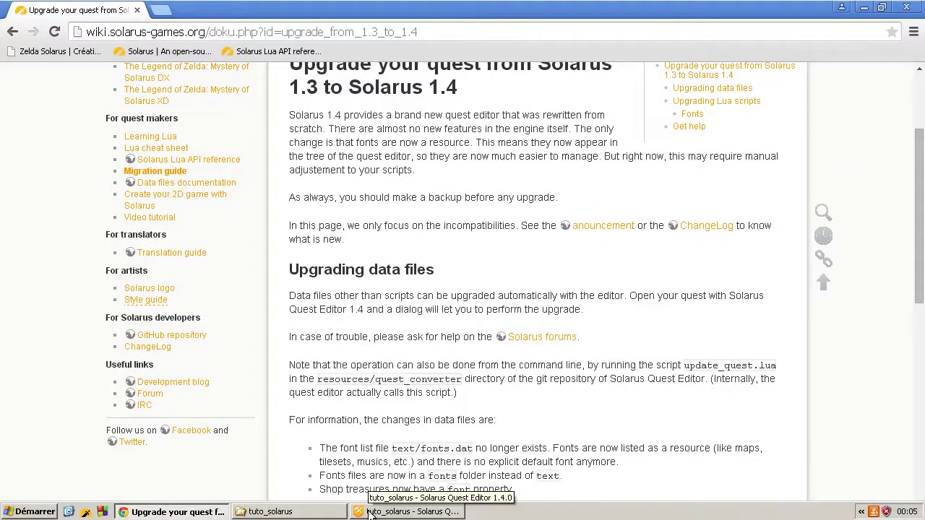
Expand the fonts node to list 8_bit, alttp and minecraftia, and widen the tree to reveal the Type column
{"action": "left_click", "coordinate": [408, 514]}
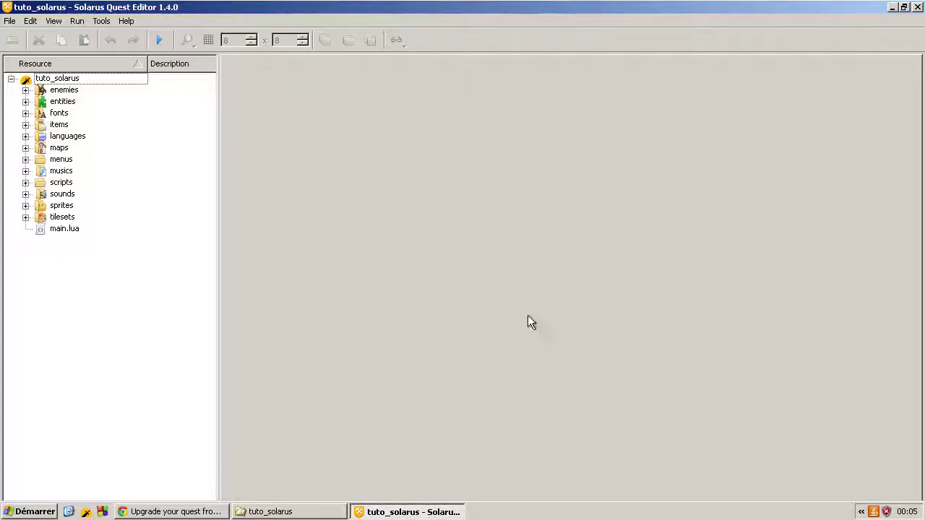
{"action": "left_click", "coordinate": [27, 114]}
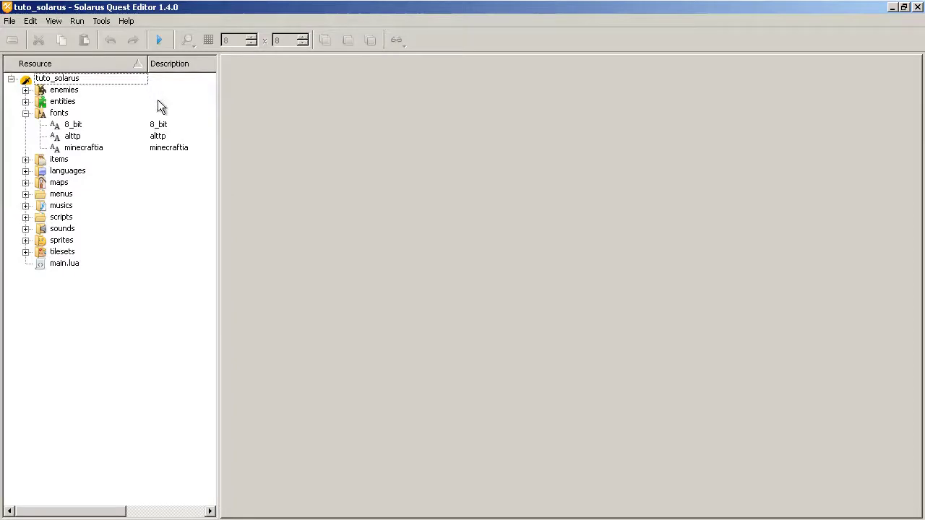
{"action": "mouse_move", "coordinate": [324, 516]}
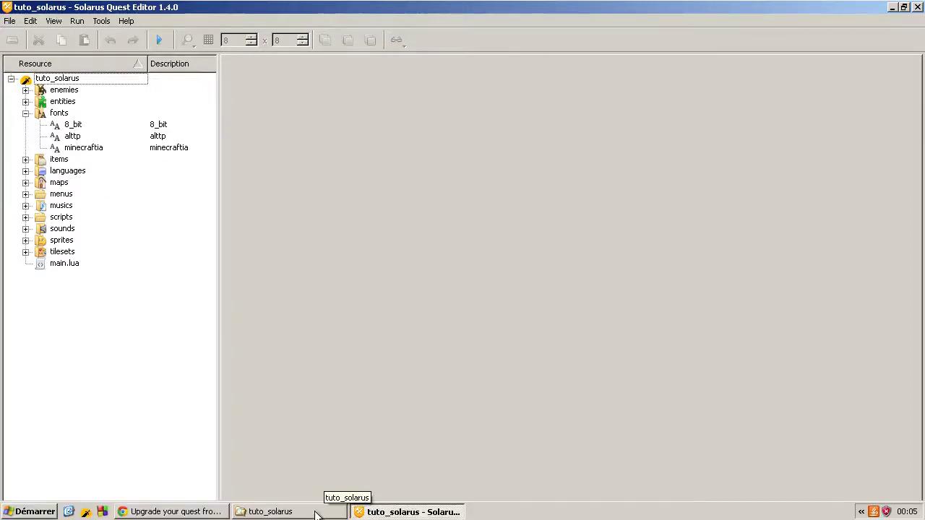
{"action": "left_click_drag", "start_coordinate": [218, 172], "coordinate": [391, 220]}
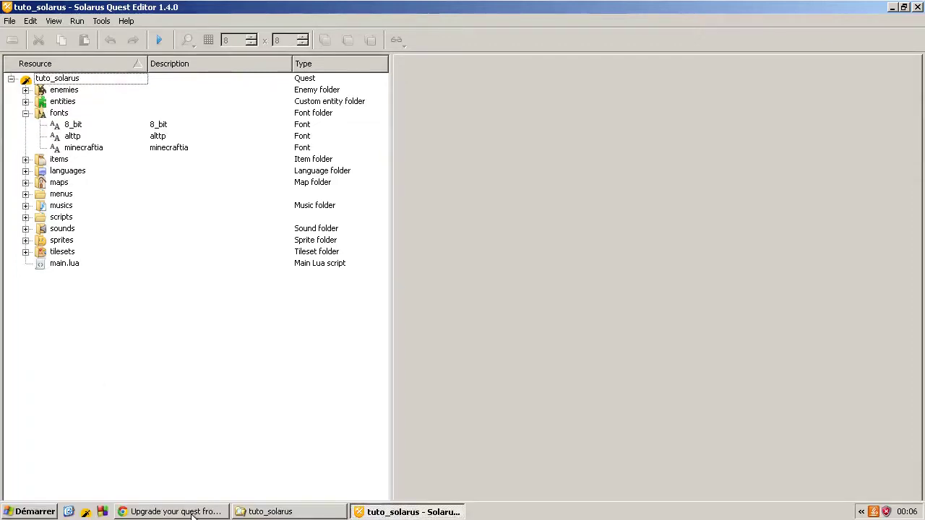
{"action": "left_click", "coordinate": [193, 512]}
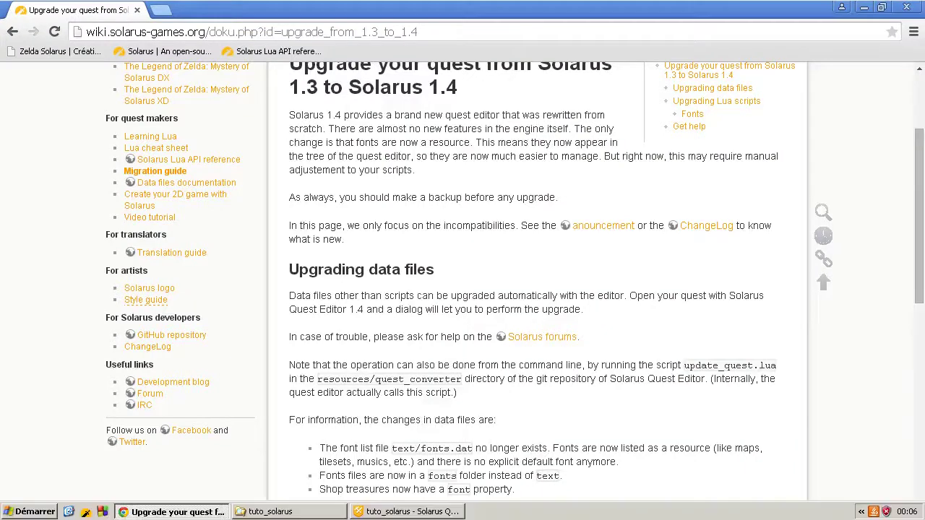
{"action": "left_click", "coordinate": [412, 512]}
{"action": "left_click", "coordinate": [173, 512]}
{"action": "scroll", "coordinate": [402, 199], "scroll_direction": "down", "scroll_amount": 1}
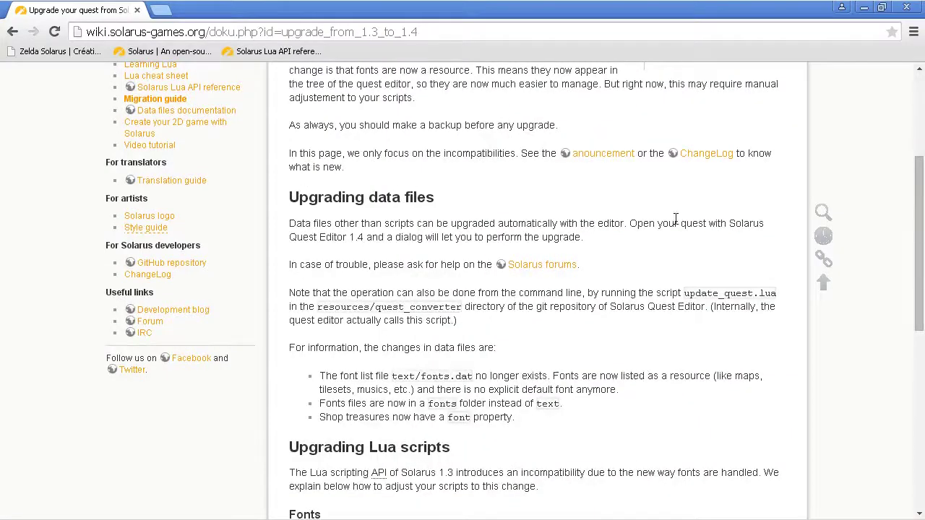
{"action": "scroll", "coordinate": [677, 218], "scroll_direction": "down", "scroll_amount": 1}
{"action": "scroll", "coordinate": [645, 356], "scroll_direction": "down", "scroll_amount": 3}
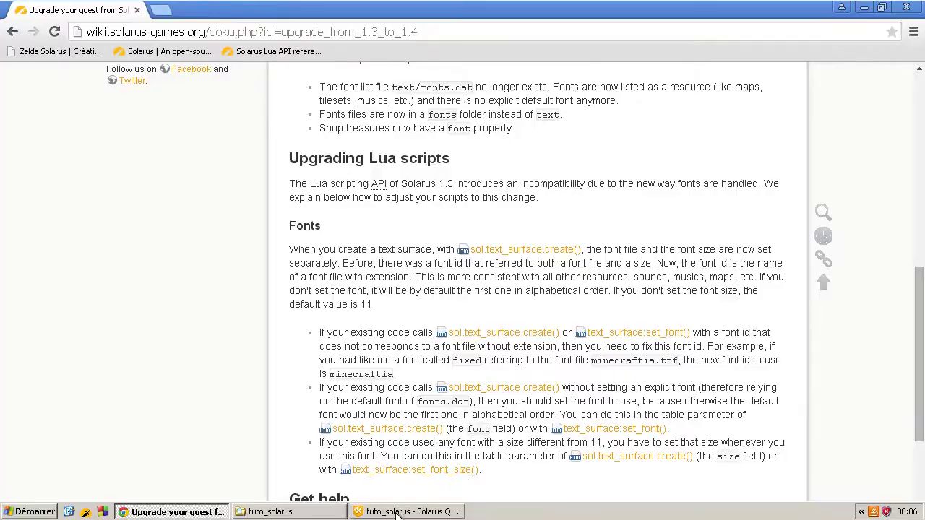
{"action": "left_click", "coordinate": [408, 512]}
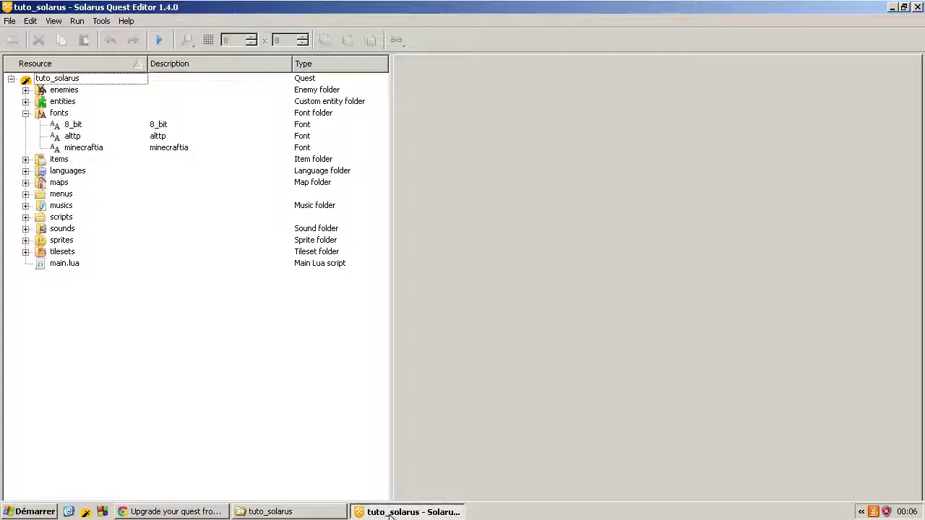
Expand the scripts folder and open dialog_box.lua in the editor
{"action": "left_click", "coordinate": [25, 217]}
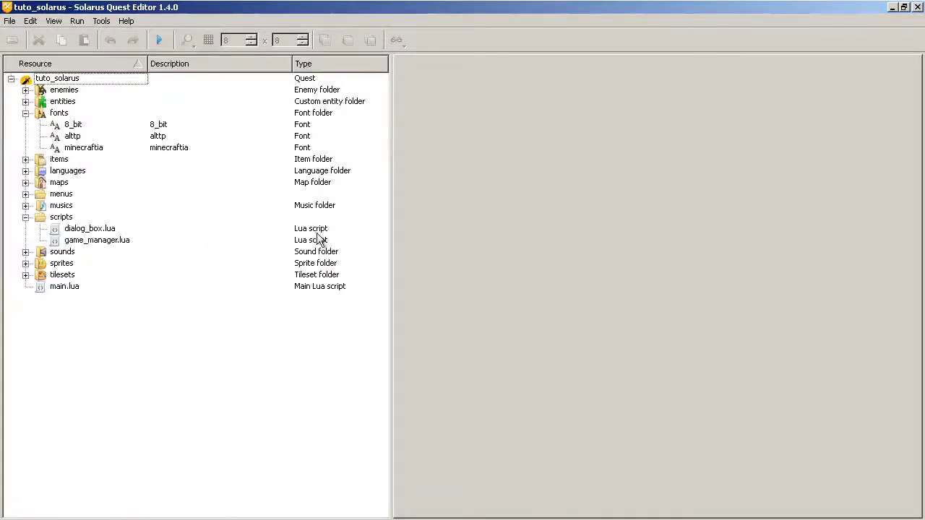
{"action": "left_click", "coordinate": [90, 217]}
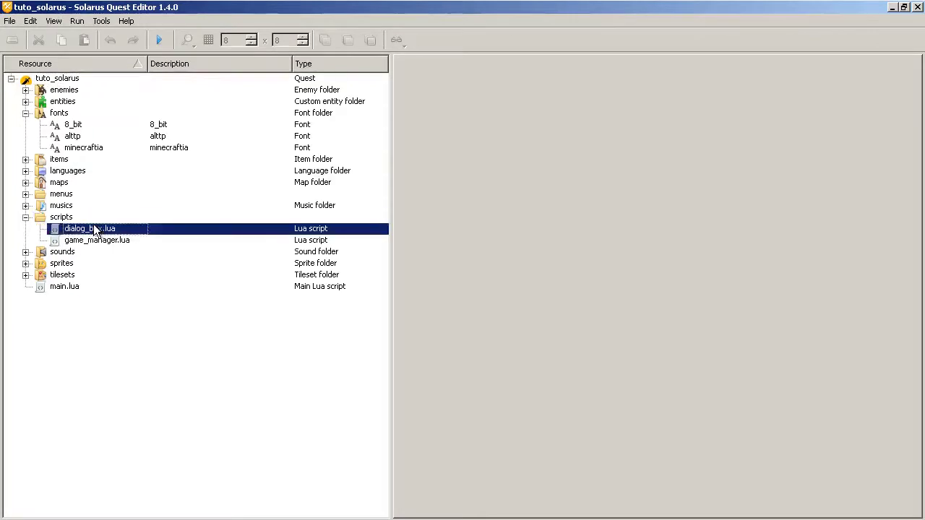
{"action": "double_click", "coordinate": [93, 228]}
{"action": "scroll", "coordinate": [648, 223], "scroll_direction": "down", "scroll_amount": 9}
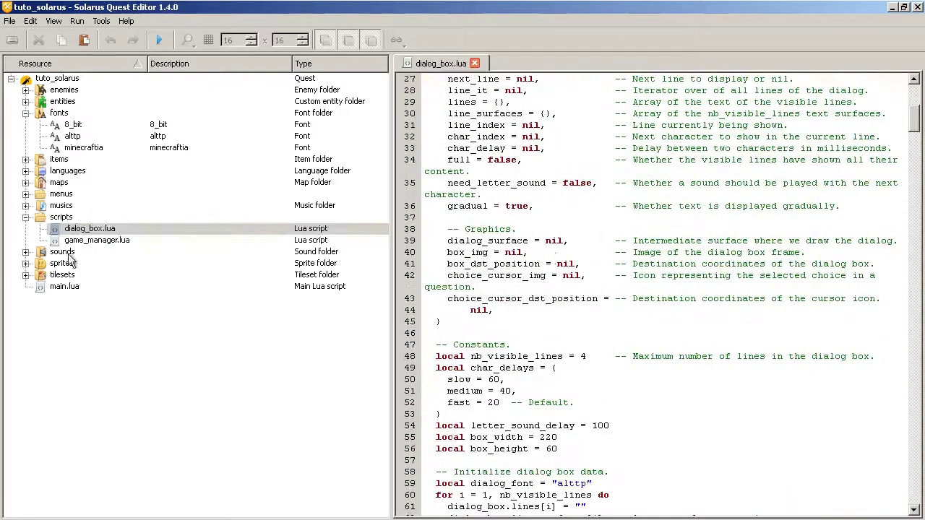
{"action": "scroll", "coordinate": [689, 261], "scroll_direction": "down", "scroll_amount": 6}
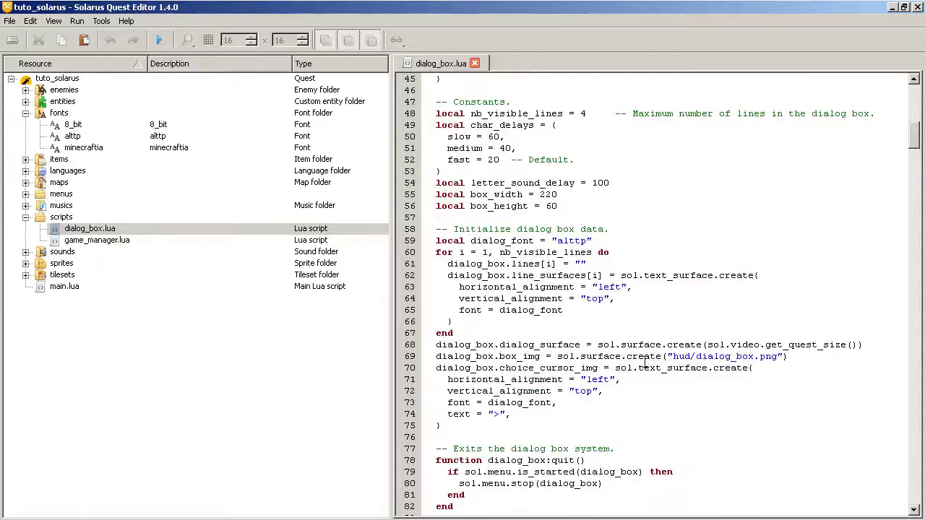
Highlight the sol.text_surface.create call and the 'font = dialog_font,' setting on lines 70-73
{"action": "left_click_drag", "start_coordinate": [623, 370], "coordinate": [747, 368]}
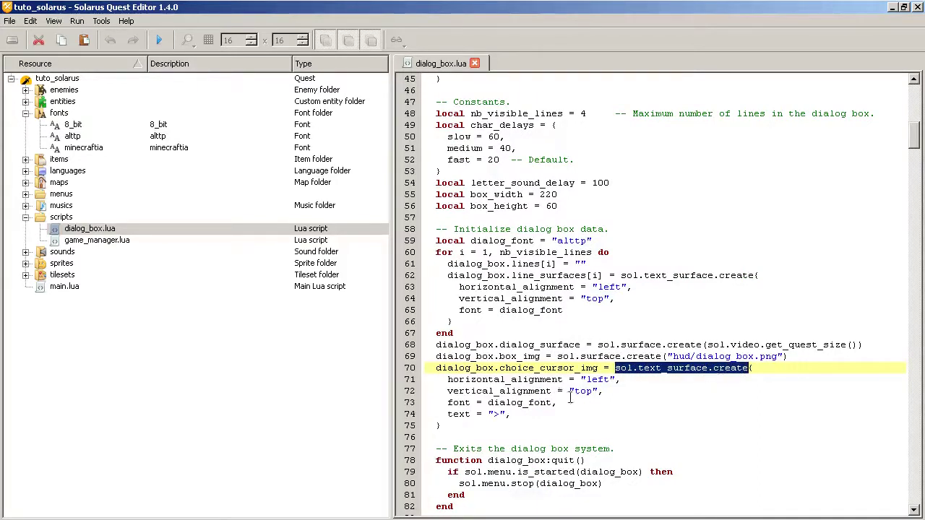
{"action": "left_click_drag", "start_coordinate": [572, 399], "coordinate": [443, 408]}
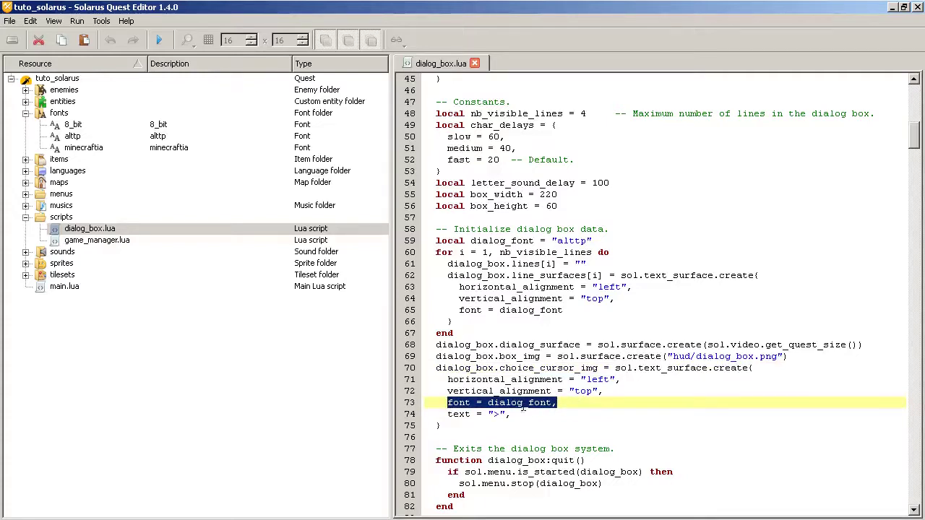
{"action": "left_click", "coordinate": [607, 391]}
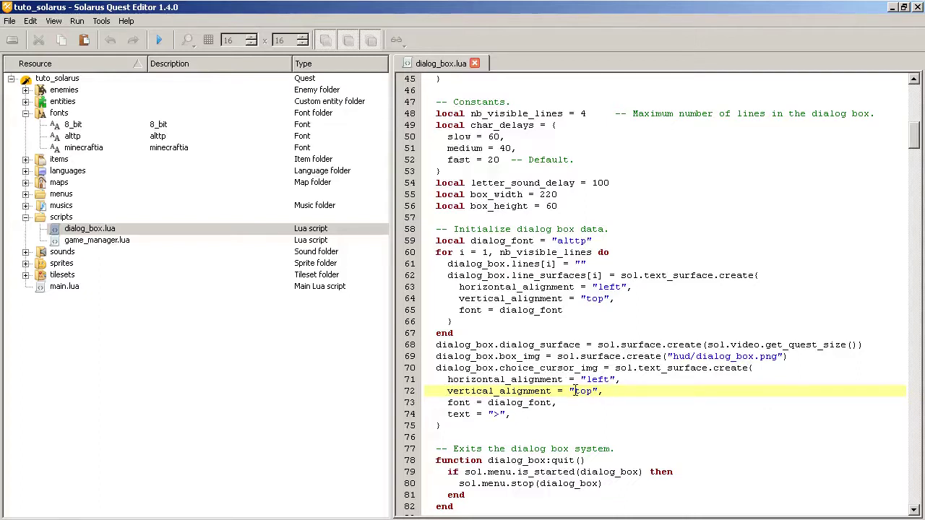
{"action": "left_click_drag", "start_coordinate": [609, 391], "coordinate": [407, 394]}
{"action": "left_click_drag", "start_coordinate": [591, 402], "coordinate": [447, 402]}
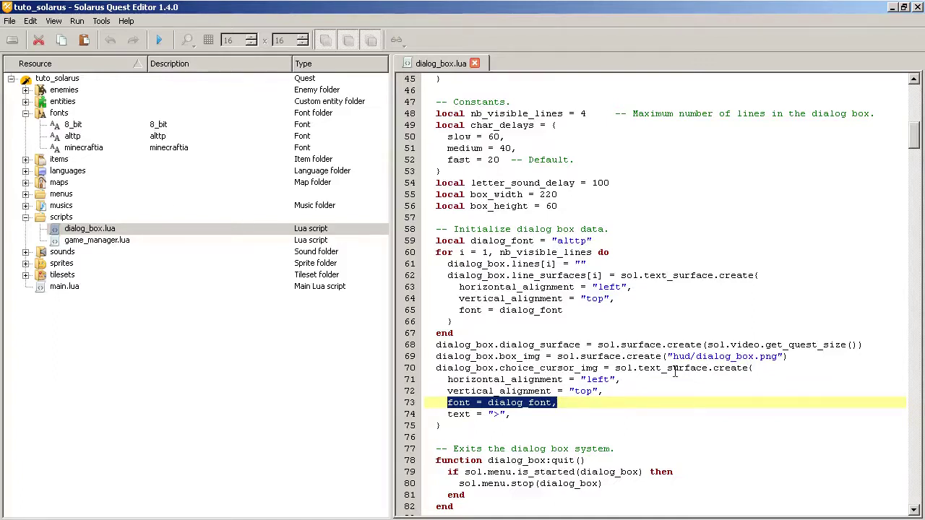
{"action": "scroll", "coordinate": [651, 282], "scroll_direction": "down", "scroll_amount": 3}
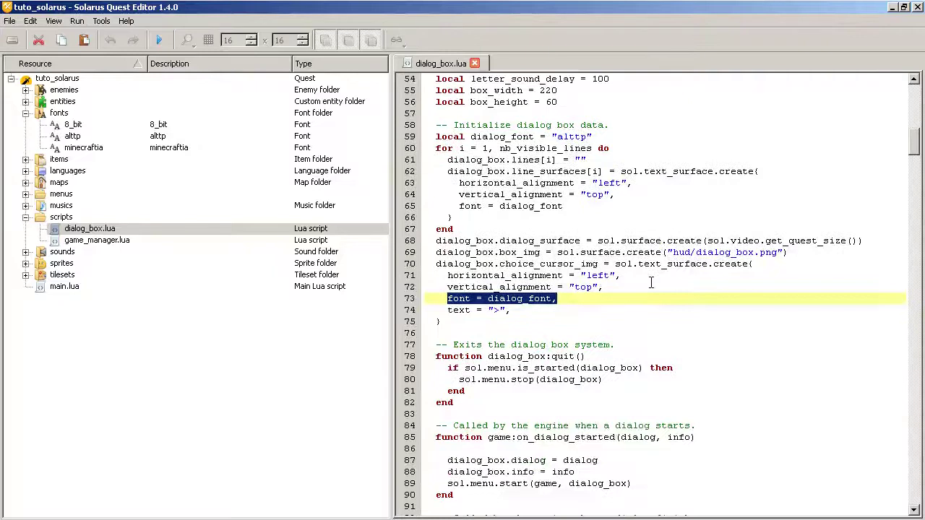
{"action": "scroll", "coordinate": [651, 283], "scroll_direction": "down", "scroll_amount": 5}
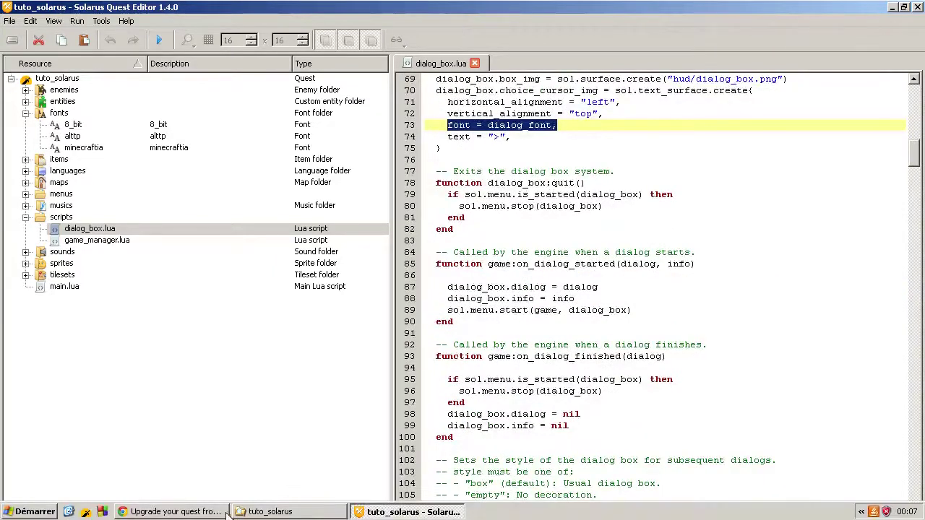
{"action": "scroll", "coordinate": [487, 316], "scroll_direction": "up", "scroll_amount": 3}
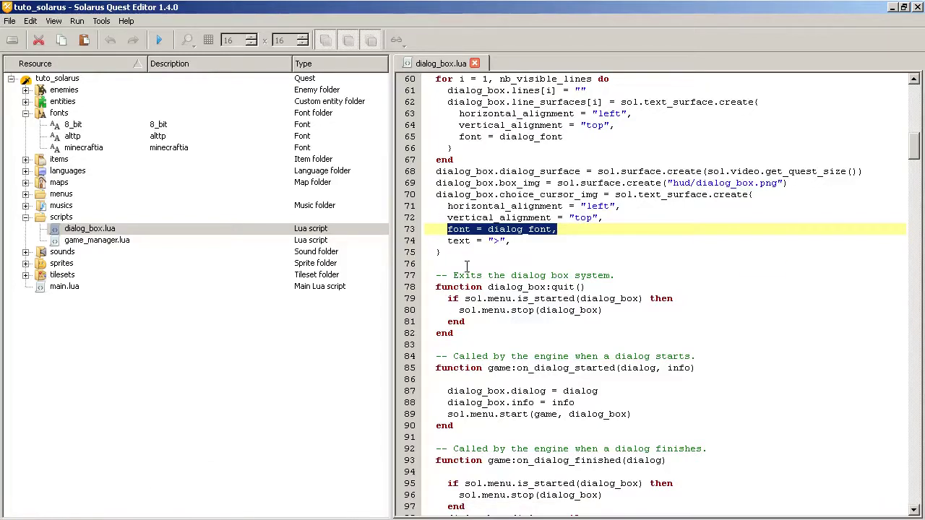
Run the quest, walk the hero north, open the chest and dismiss the Palmes message
{"action": "left_click", "coordinate": [506, 206]}
{"action": "left_click", "coordinate": [159, 40]}
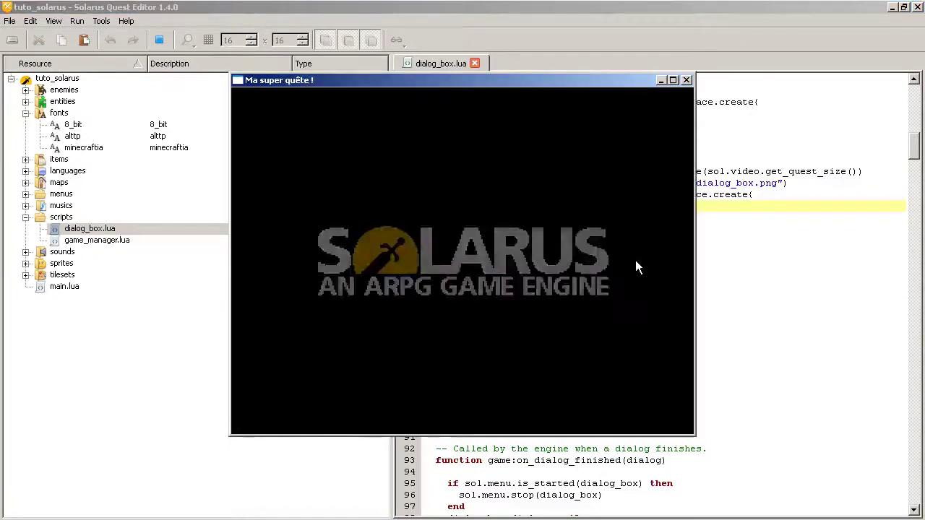
{"action": "key", "text": "Up"}
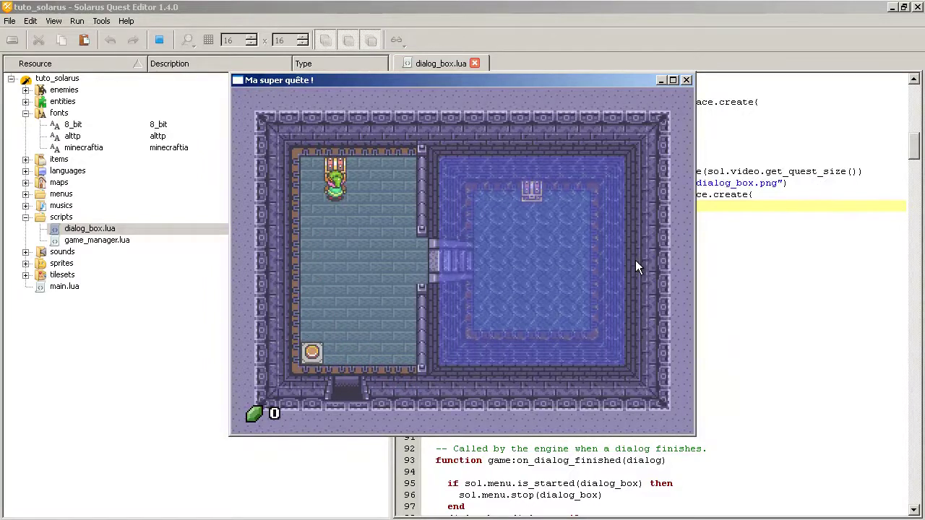
{"action": "key", "text": "space"}
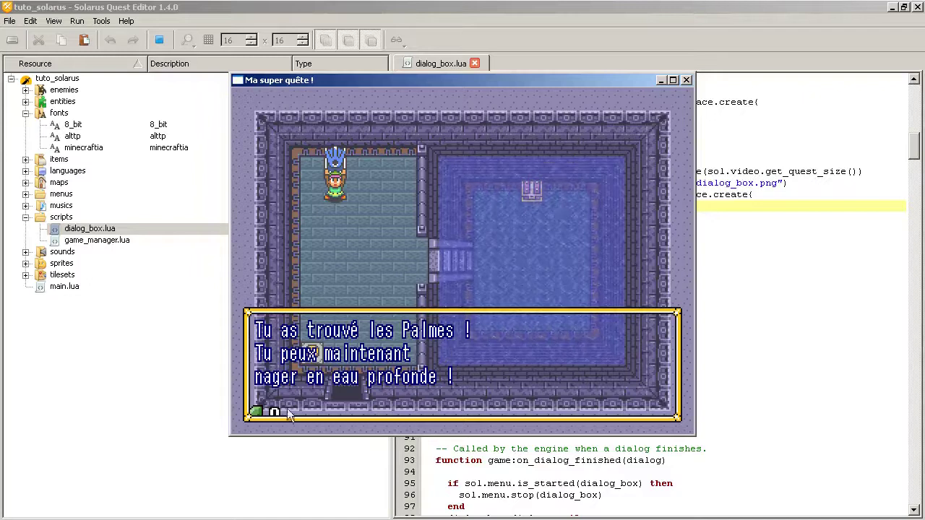
{"action": "key", "text": "space"}
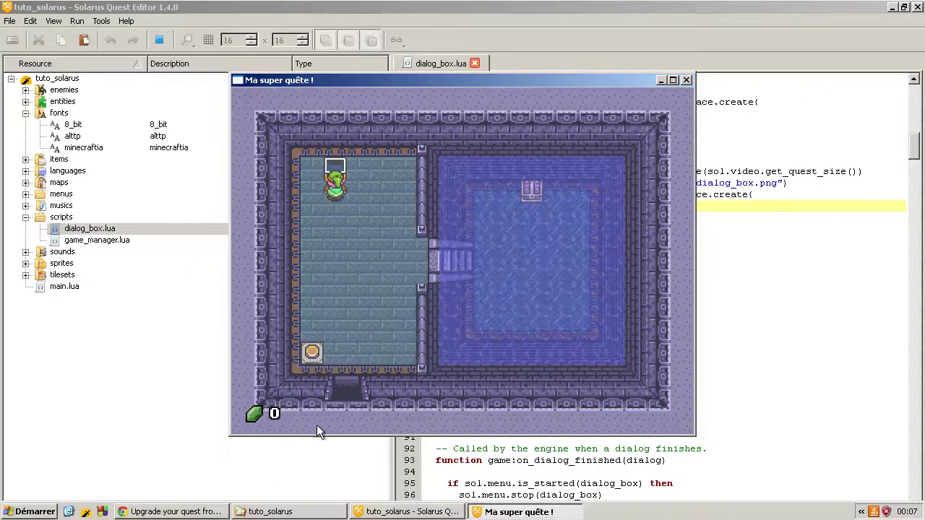
Close the test game and switch between the tuto_solarus folder, quest editor and wiki upgrade guide
{"action": "left_click", "coordinate": [687, 81]}
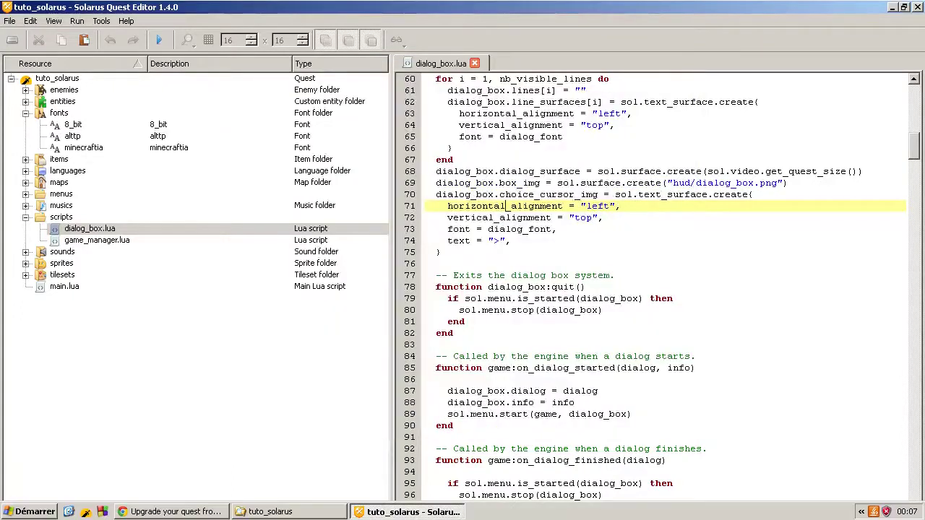
{"action": "left_click", "coordinate": [216, 513]}
{"action": "scroll", "coordinate": [375, 189], "scroll_direction": "up", "scroll_amount": 10}
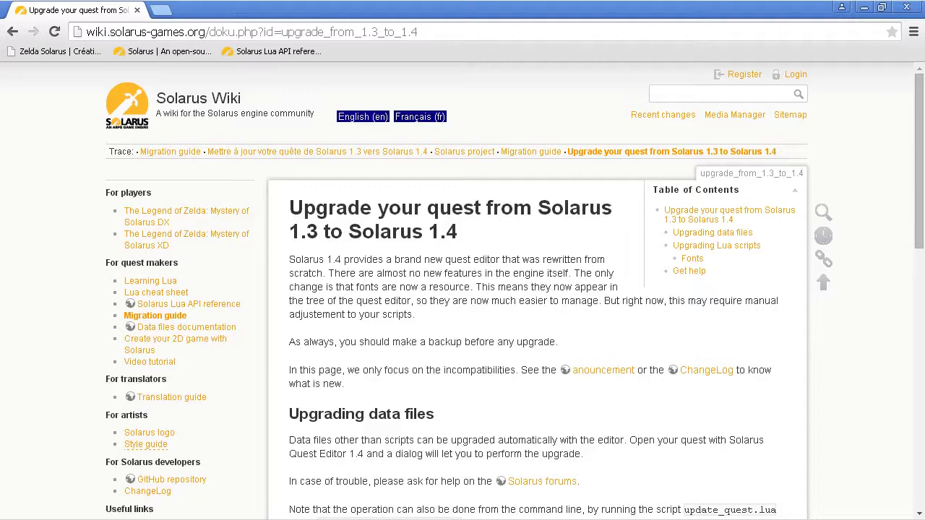
{"action": "mouse_move", "coordinate": [433, 505]}
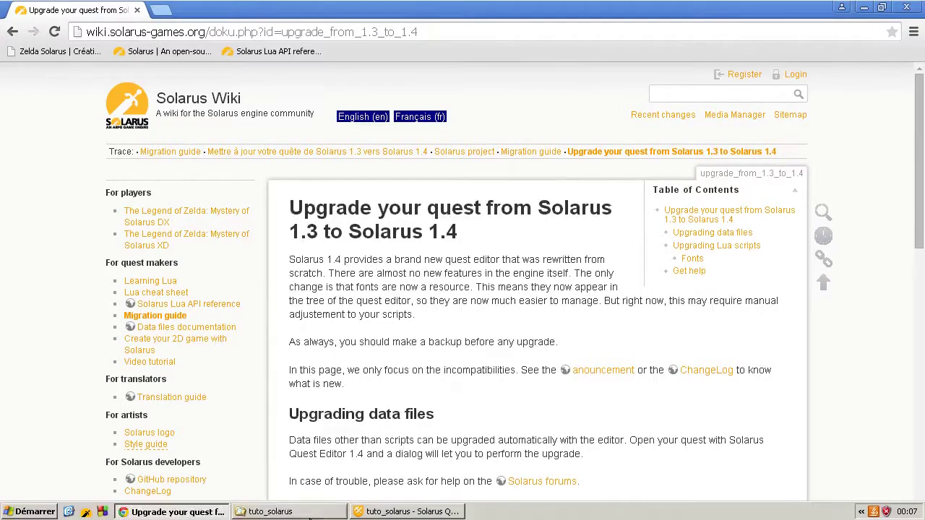
{"action": "left_click", "coordinate": [275, 511]}
{"action": "left_click", "coordinate": [385, 512]}
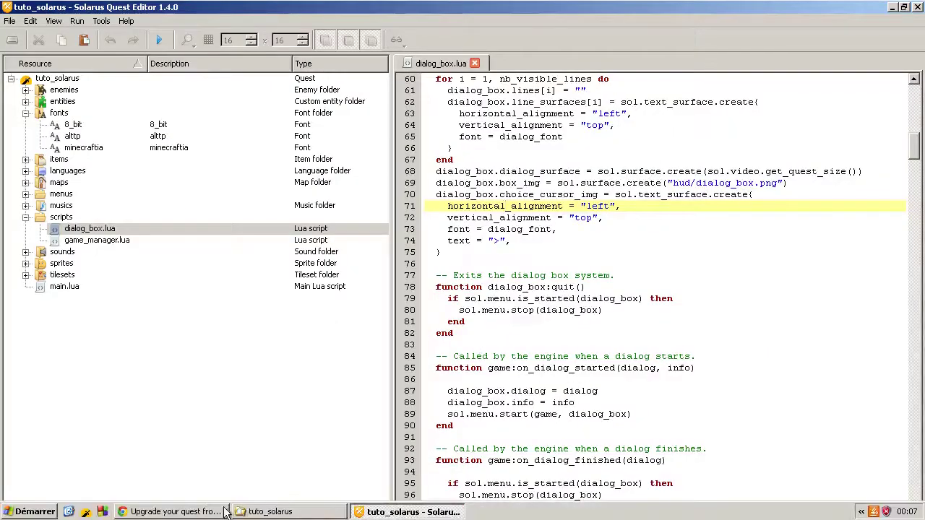
{"action": "left_click", "coordinate": [220, 511]}
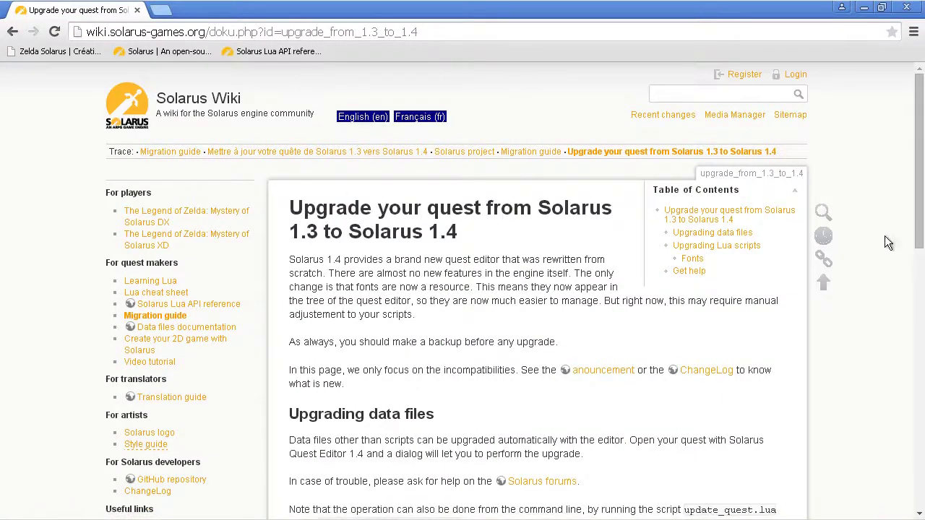
Jump to the guide's Upgrading data files section, read down to Fonts, then bring up tuto_solarus
{"action": "left_click_drag", "start_coordinate": [755, 232], "coordinate": [660, 211]}
{"action": "left_click", "coordinate": [678, 239]}
{"action": "left_click_drag", "start_coordinate": [730, 260], "coordinate": [675, 247]}
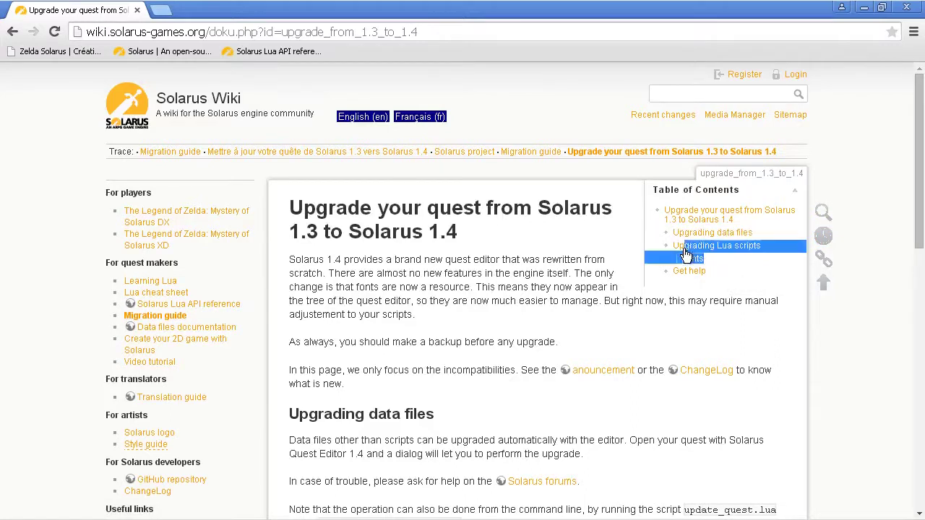
{"action": "left_click", "coordinate": [739, 258]}
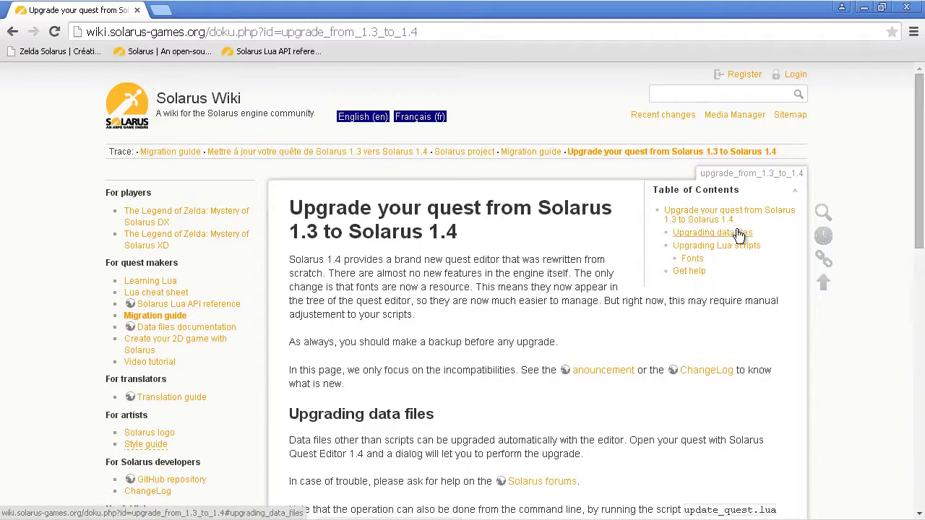
{"action": "left_click", "coordinate": [738, 234]}
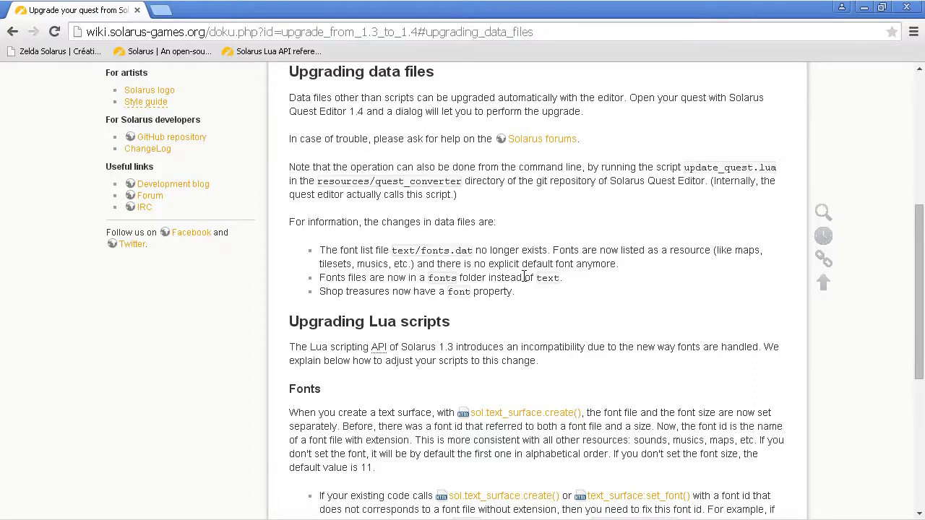
{"action": "scroll", "coordinate": [547, 310], "scroll_direction": "down", "scroll_amount": 2}
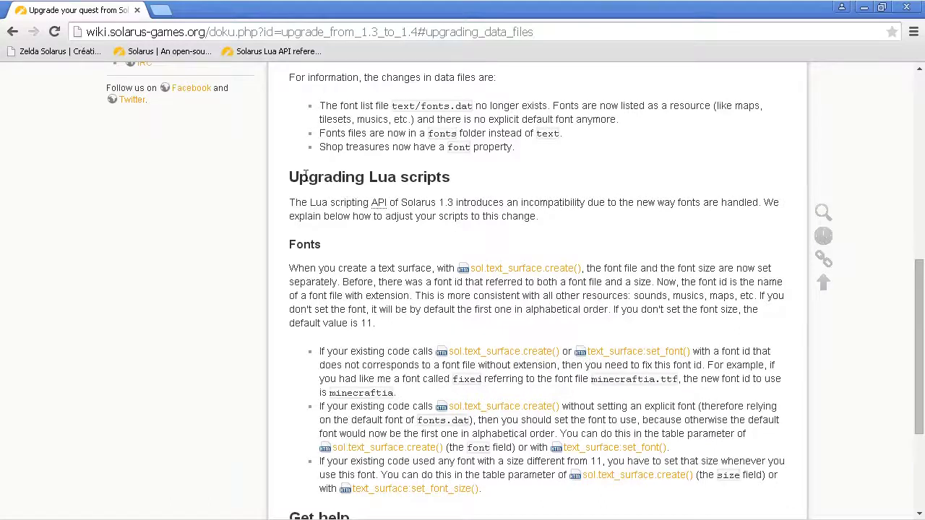
{"action": "scroll", "coordinate": [311, 179], "scroll_direction": "down", "scroll_amount": 2}
{"action": "left_click_drag", "start_coordinate": [304, 101], "coordinate": [541, 354]}
{"action": "left_click", "coordinate": [541, 355]}
{"action": "left_click", "coordinate": [279, 512]}
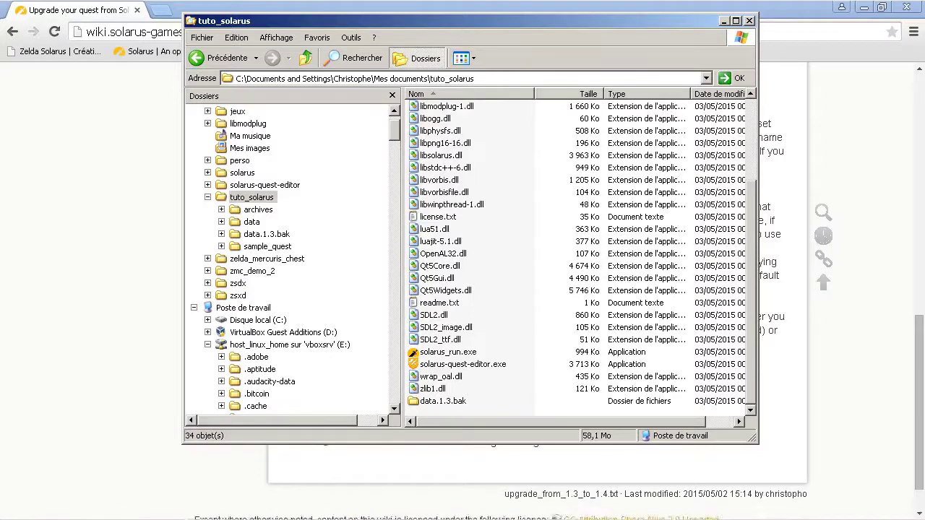
Run a test game from the quest editor, then close both the game and the quest editor
{"action": "left_click", "coordinate": [423, 511]}
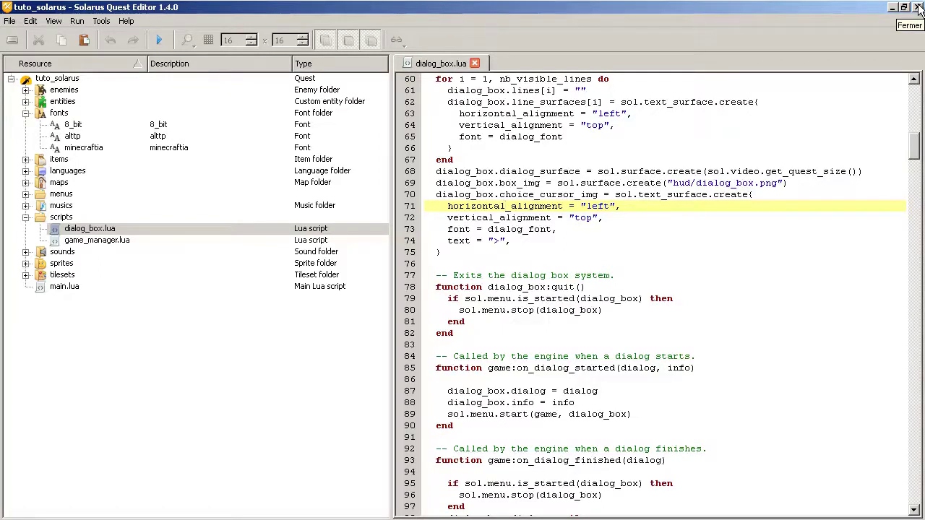
{"action": "left_click", "coordinate": [160, 40]}
{"action": "left_click", "coordinate": [688, 78]}
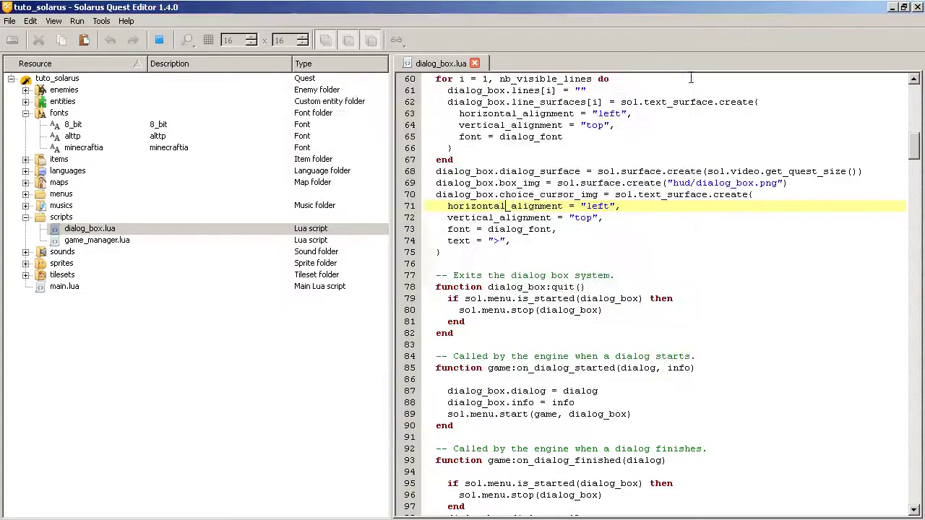
{"action": "right_click", "coordinate": [507, 512]}
{"action": "left_click", "coordinate": [539, 496]}
{"action": "right_click", "coordinate": [448, 512]}
{"action": "left_click", "coordinate": [474, 501]}
Browse to the tuto_solarus folder in Explorer and select the data.1.3.bak folder
{"action": "left_click", "coordinate": [253, 239]}
{"action": "left_click", "coordinate": [257, 185]}
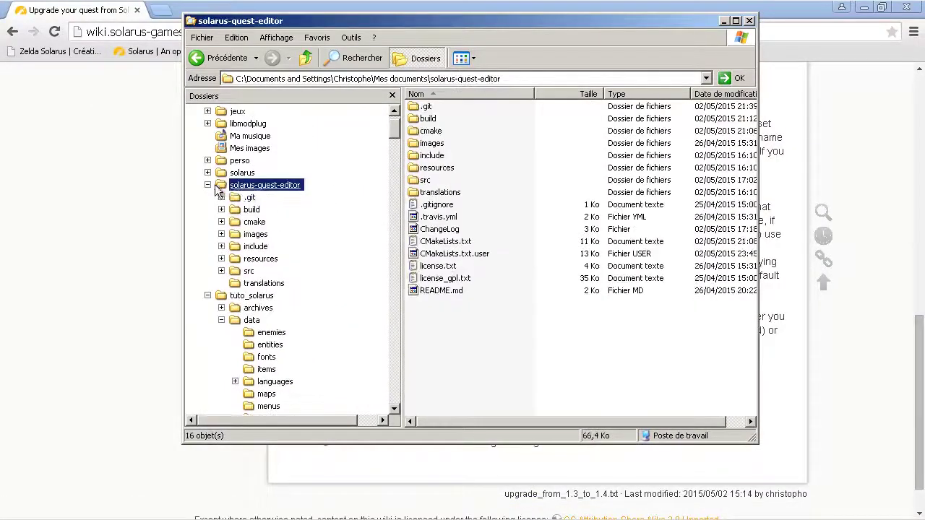
{"action": "left_click", "coordinate": [208, 185]}
{"action": "left_click", "coordinate": [250, 198]}
{"action": "left_click_drag", "start_coordinate": [499, 137], "coordinate": [396, 114]}
{"action": "left_click", "coordinate": [495, 125]}
{"action": "left_click", "coordinate": [449, 132]}
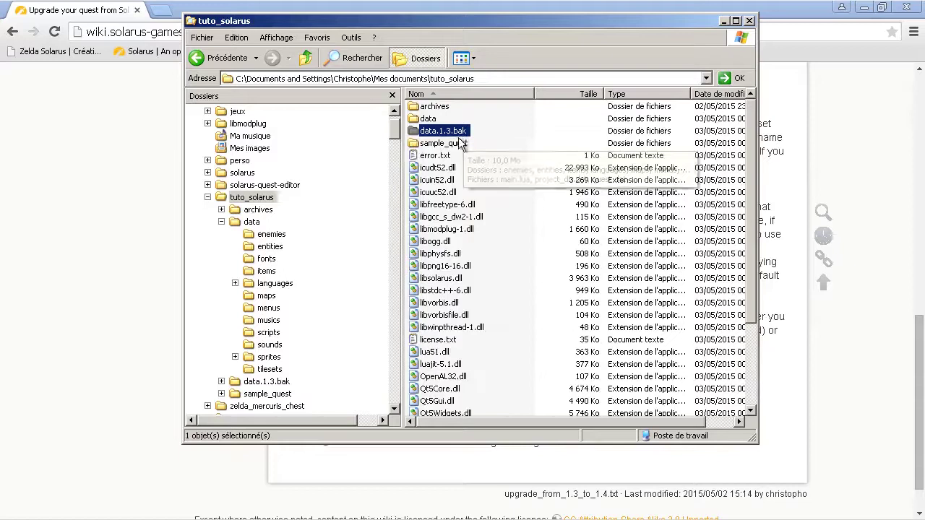
Delete the data and data.1.3.bak folders to the Recycle Bin
{"action": "left_click_drag", "start_coordinate": [475, 138], "coordinate": [410, 124]}
{"action": "key", "text": "Delete"}
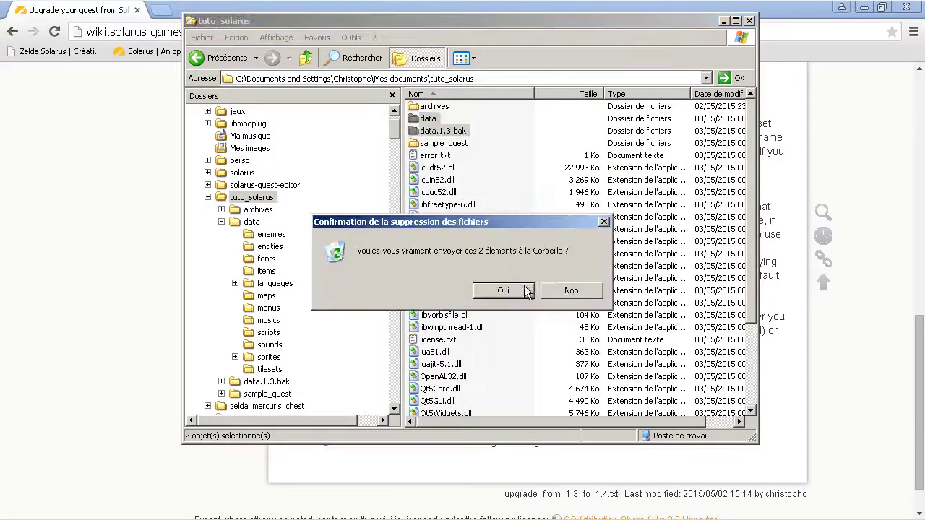
{"action": "left_click", "coordinate": [506, 289]}
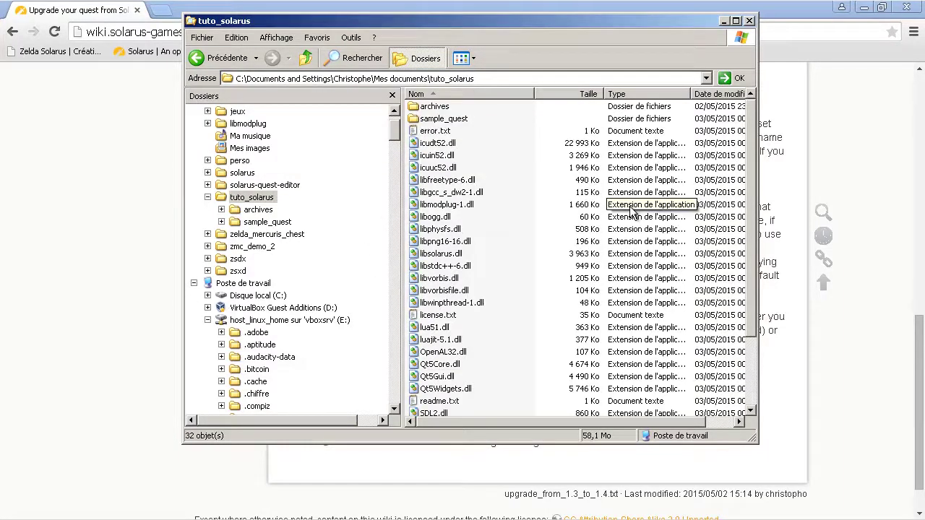
In archives, open data_ep20_en, check its quest.dat Solarus version, and select the folder to copy
{"action": "left_click", "coordinate": [259, 209]}
{"action": "scroll", "coordinate": [578, 254], "scroll_direction": "down", "scroll_amount": 4}
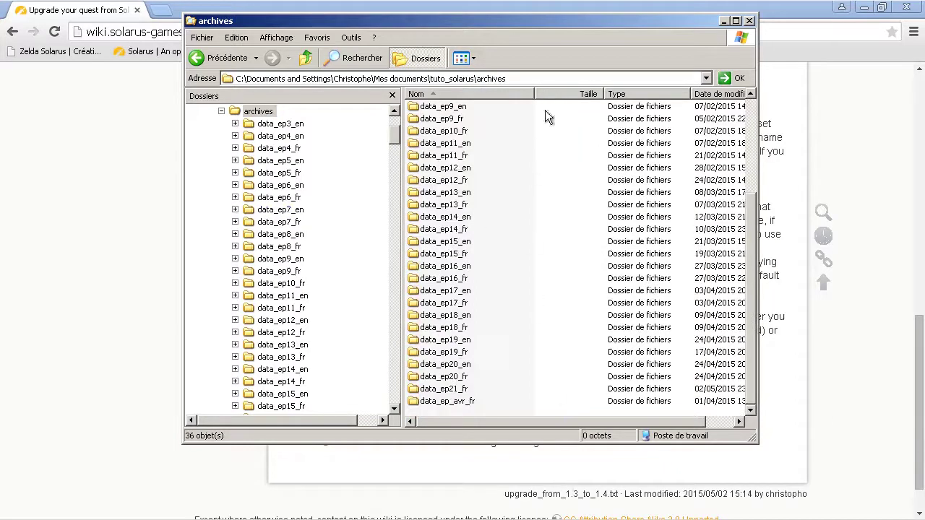
{"action": "left_click", "coordinate": [464, 366]}
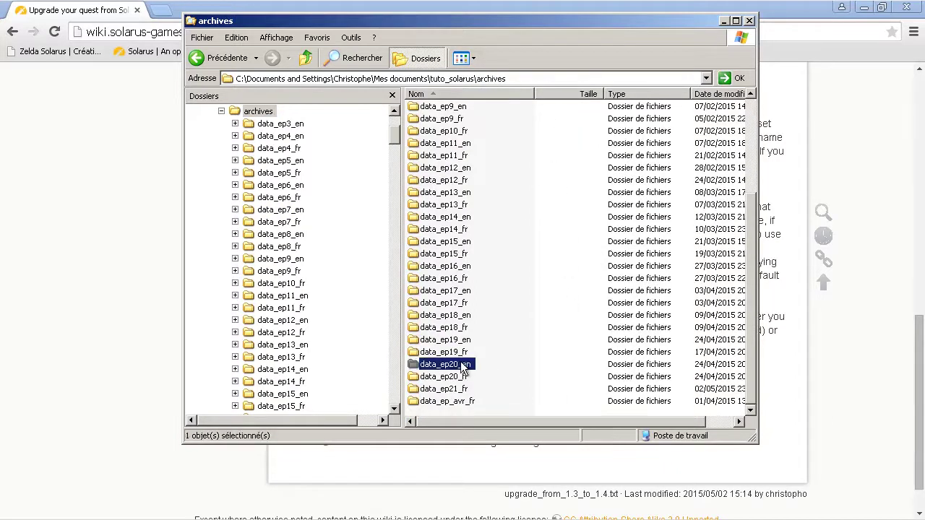
{"action": "double_click", "coordinate": [464, 366]}
{"action": "double_click", "coordinate": [439, 278]}
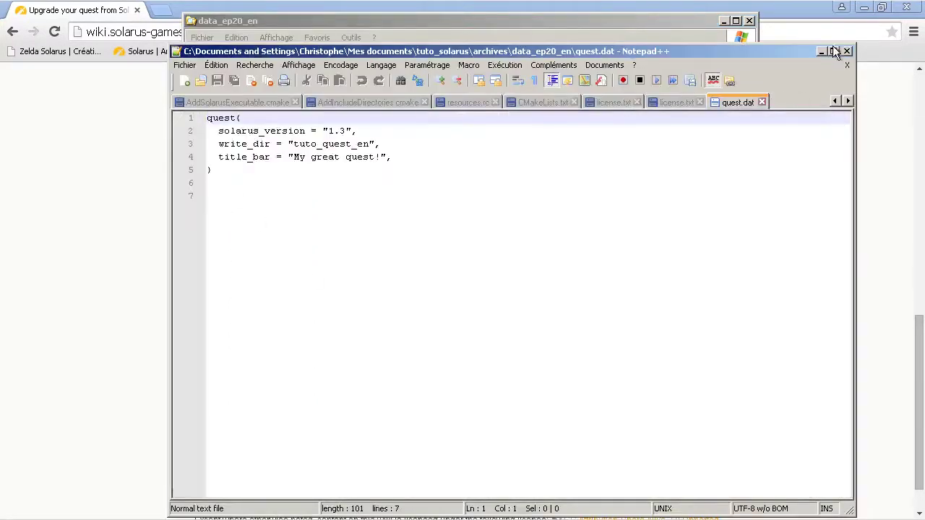
{"action": "left_click", "coordinate": [847, 50]}
{"action": "left_click", "coordinate": [282, 406]}
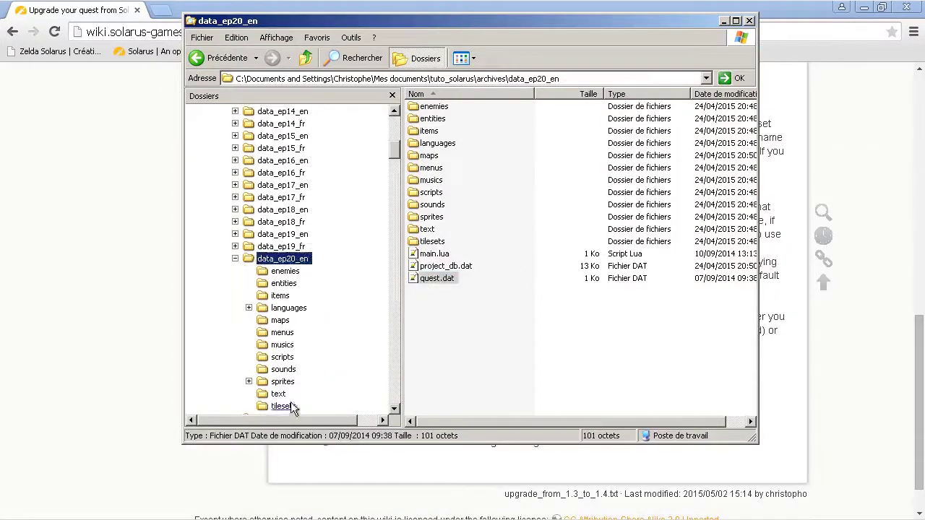
Paste data_ep20_en into tuto_solarus and rename the copy to 'data'
{"action": "scroll", "coordinate": [304, 305], "scroll_direction": "up", "scroll_amount": 10}
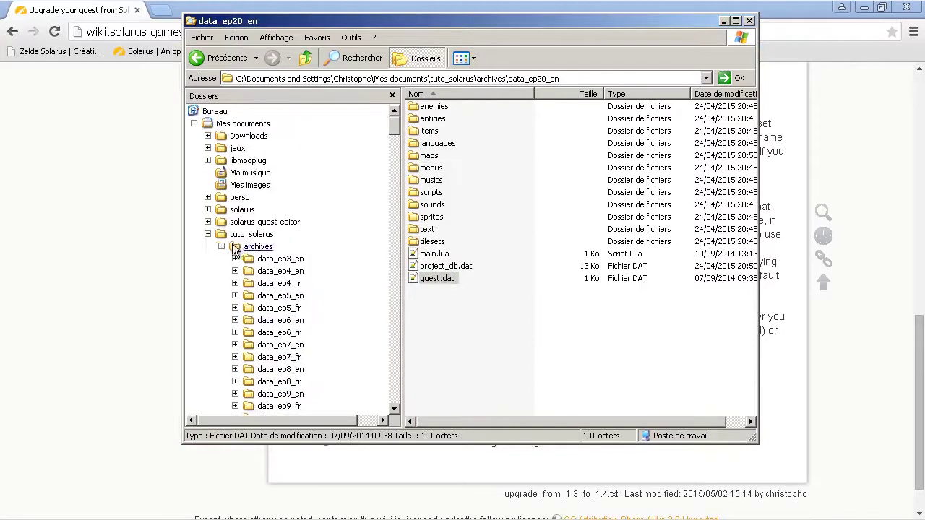
{"action": "left_click", "coordinate": [221, 247]}
{"action": "left_click", "coordinate": [252, 234]}
{"action": "left_click", "coordinate": [567, 227]}
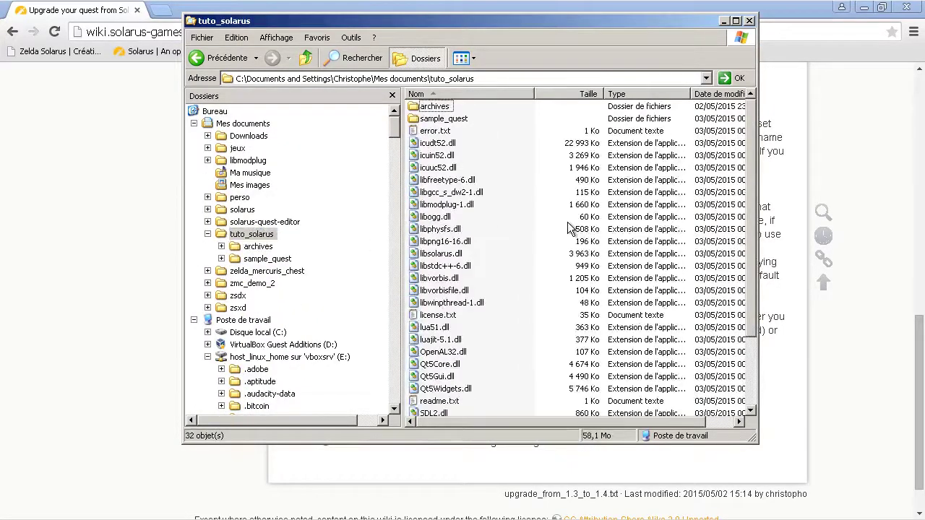
{"action": "key", "text": "ctrl+v"}
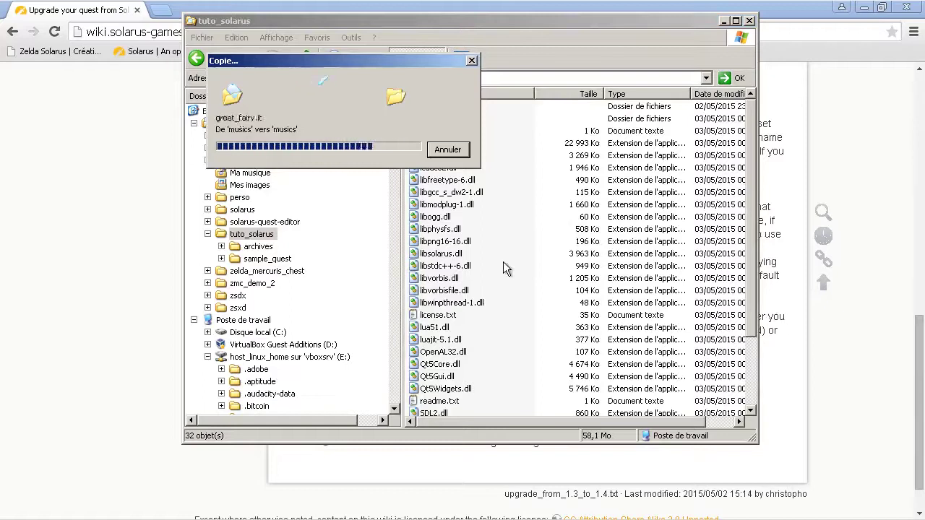
{"action": "left_click", "coordinate": [448, 402]}
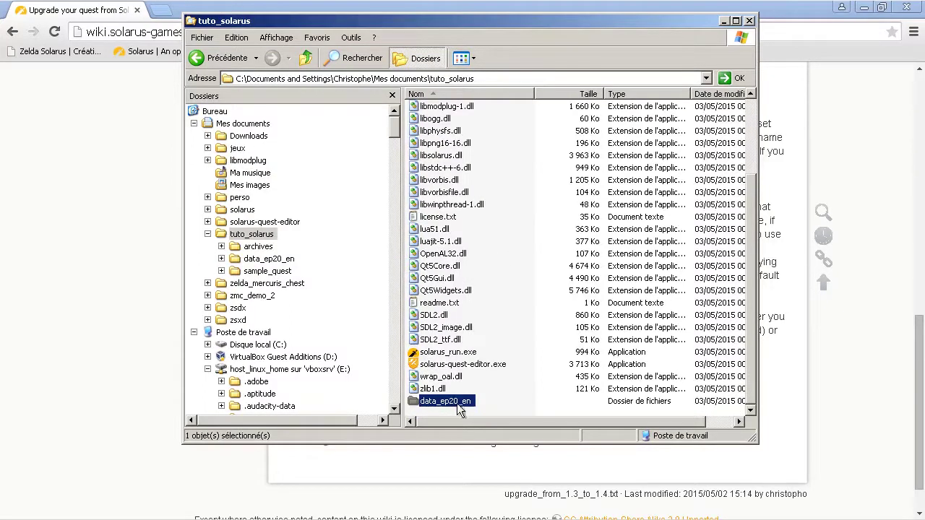
{"action": "type", "text": "data"}
{"action": "key", "text": "Return"}
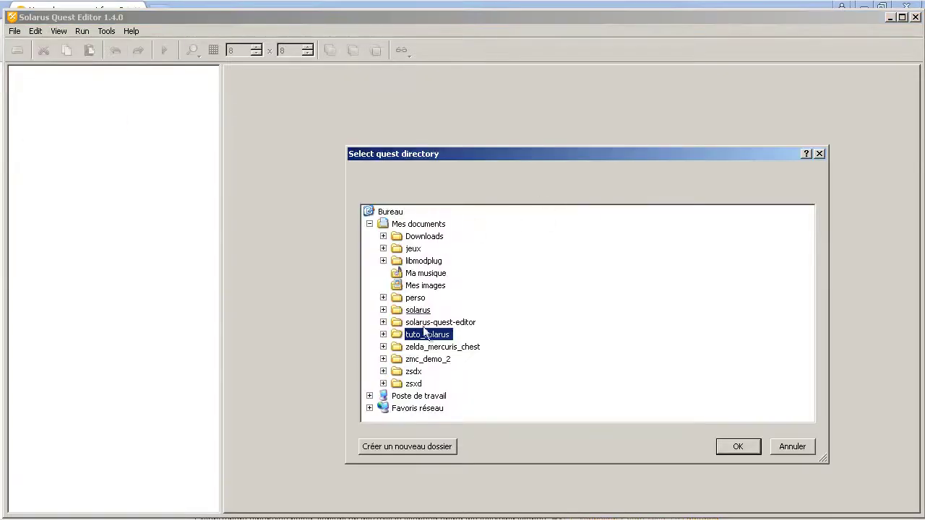
Open tuto_solarus as the quest and accept its automatic upgrade to Solarus 1.4
{"action": "left_click", "coordinate": [738, 447]}
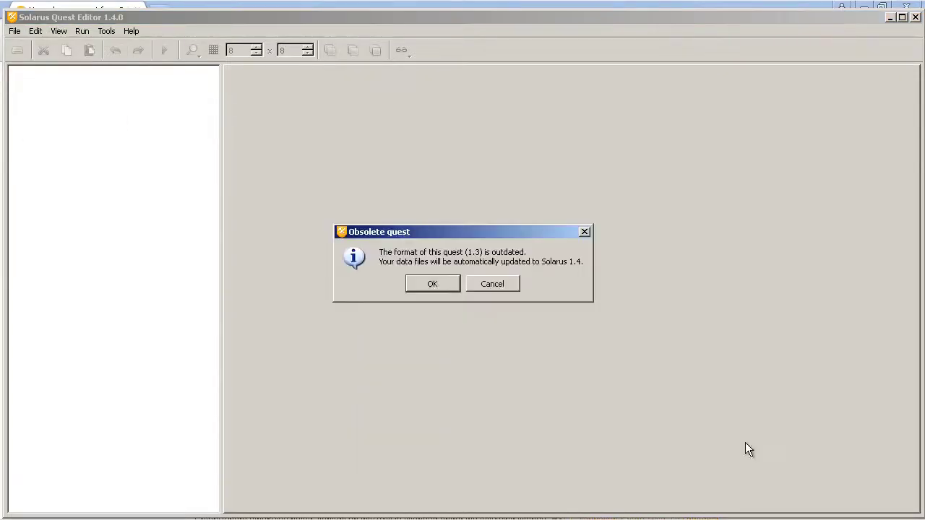
{"action": "left_click", "coordinate": [431, 284]}
{"action": "left_click", "coordinate": [639, 446]}
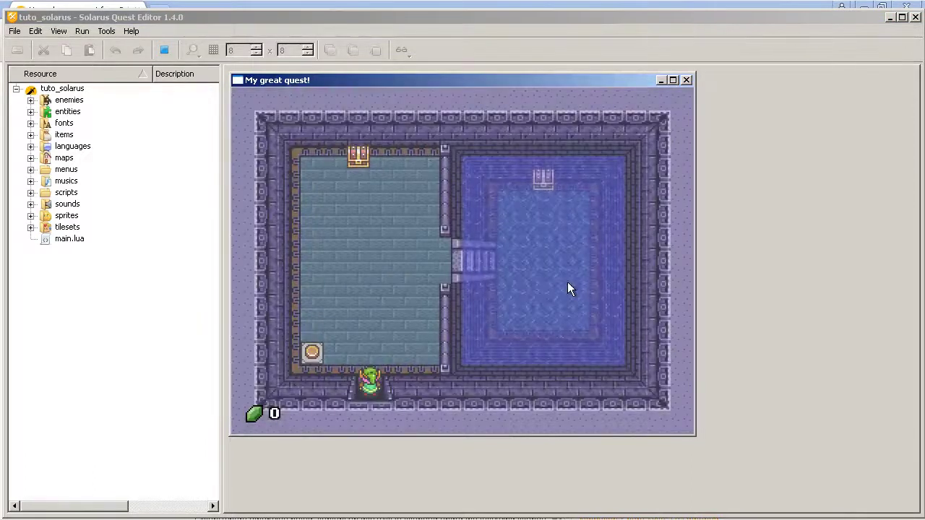
Walk the hero to the chest, open it, and dismiss the Flippers message
{"action": "key", "text": "Up"}
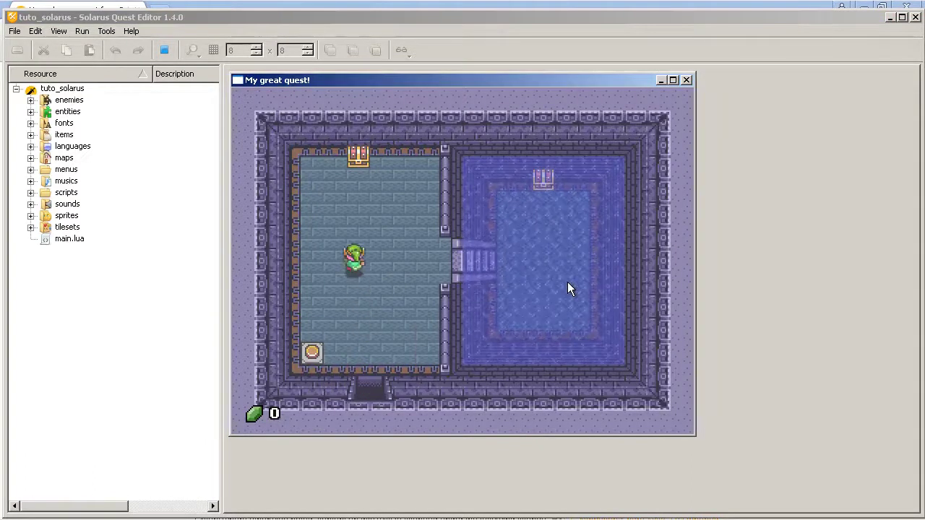
{"action": "key", "text": "space"}
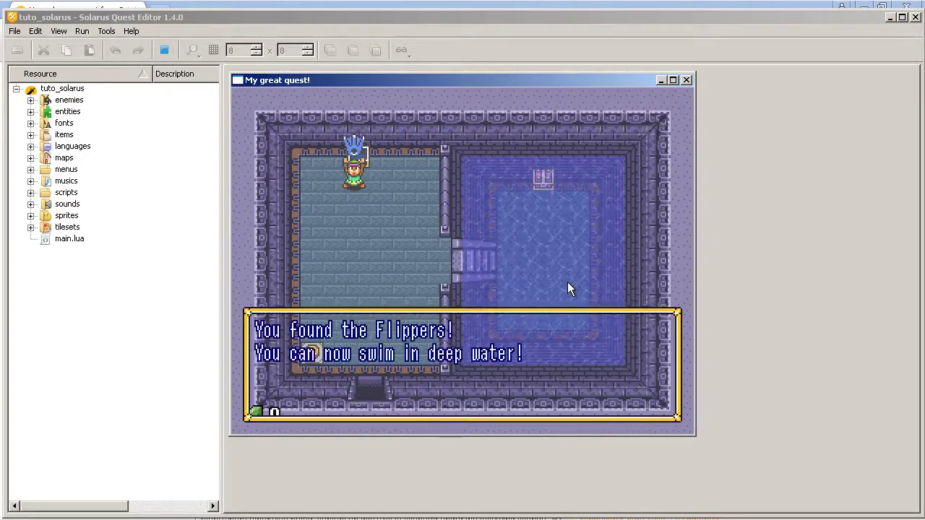
{"action": "key", "text": "space"}
{"action": "left_click", "coordinate": [687, 79]}
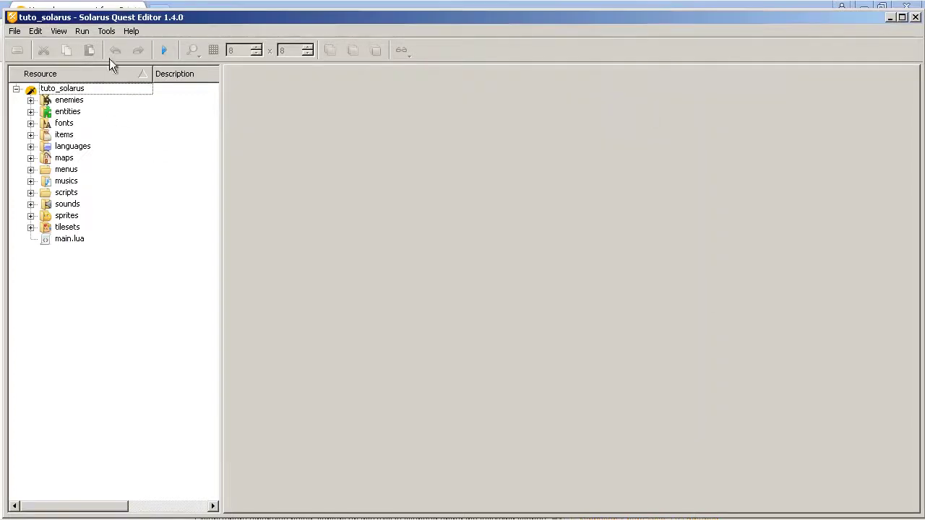
{"action": "left_click", "coordinate": [163, 47]}
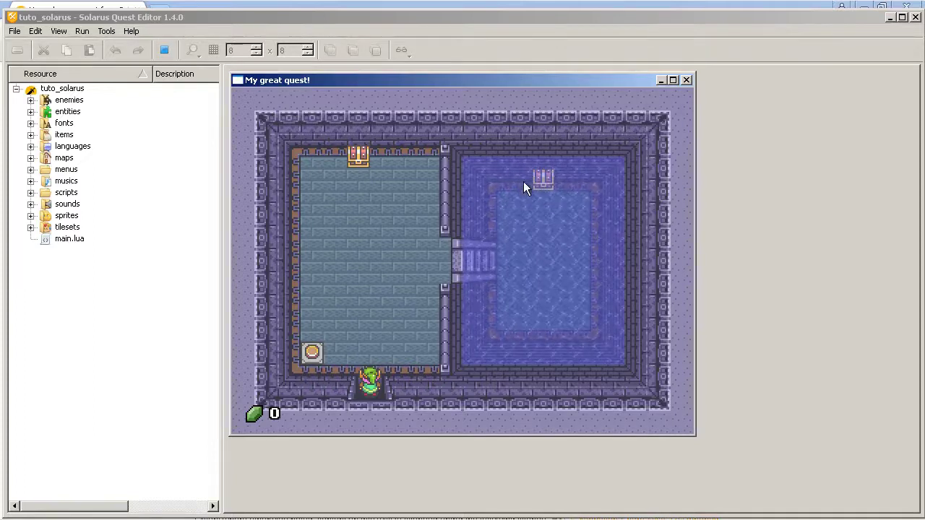
{"action": "key", "text": "Up"}
{"action": "key", "text": "Up"}
{"action": "key", "text": "Right"}
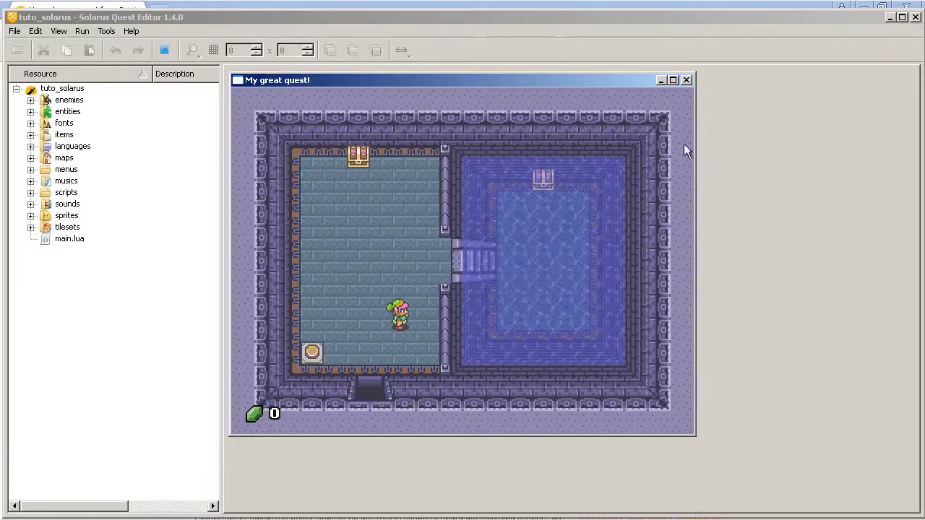
{"action": "left_click", "coordinate": [687, 80]}
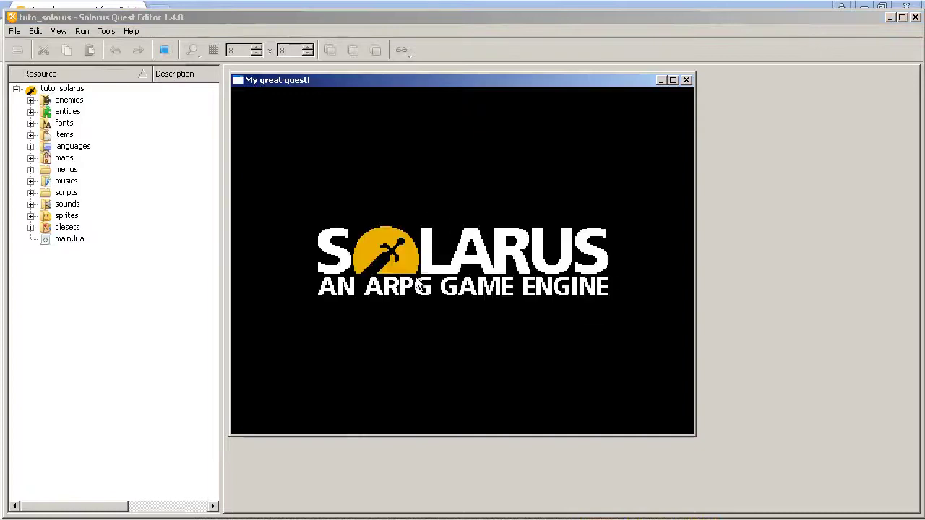
{"action": "key", "text": "Up"}
{"action": "key", "text": "Left"}
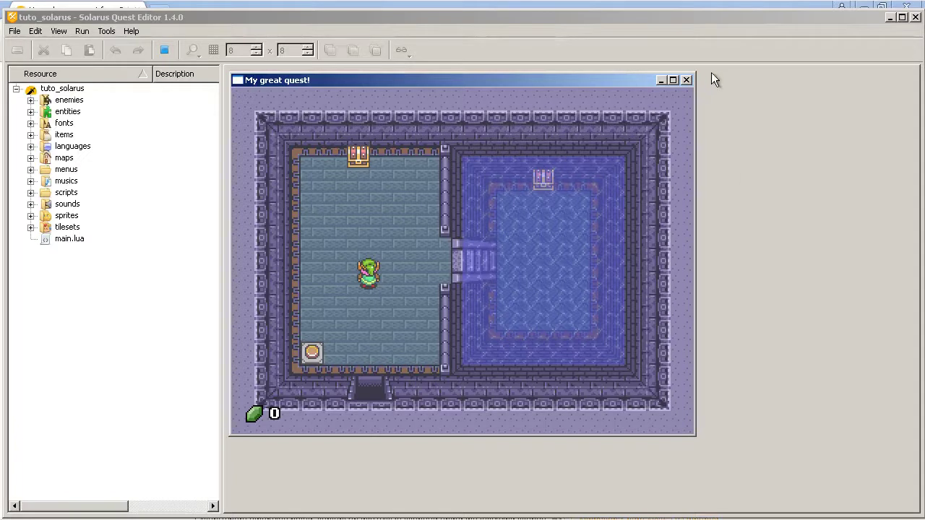
{"action": "left_click", "coordinate": [687, 80]}
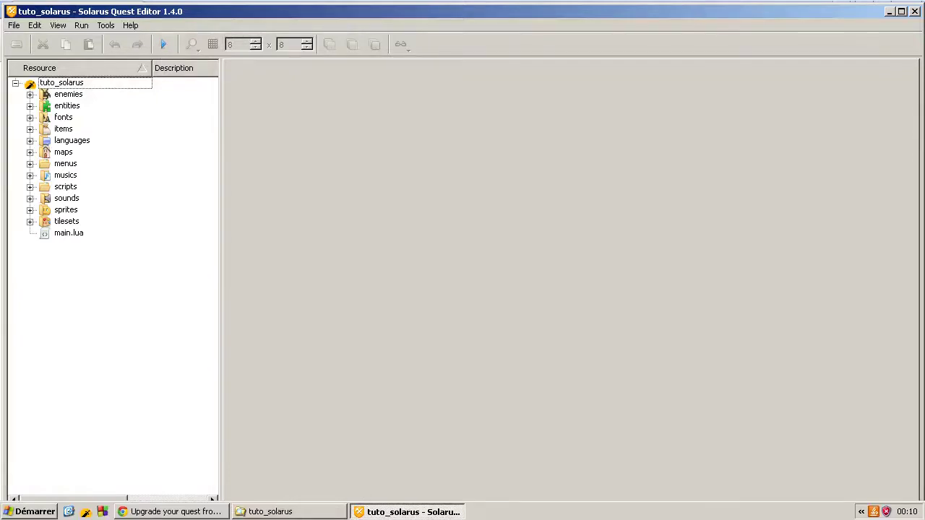
Launch the quest with solarus_run.exe from tuto_solarus, then close the game window
{"action": "left_click", "coordinate": [249, 515]}
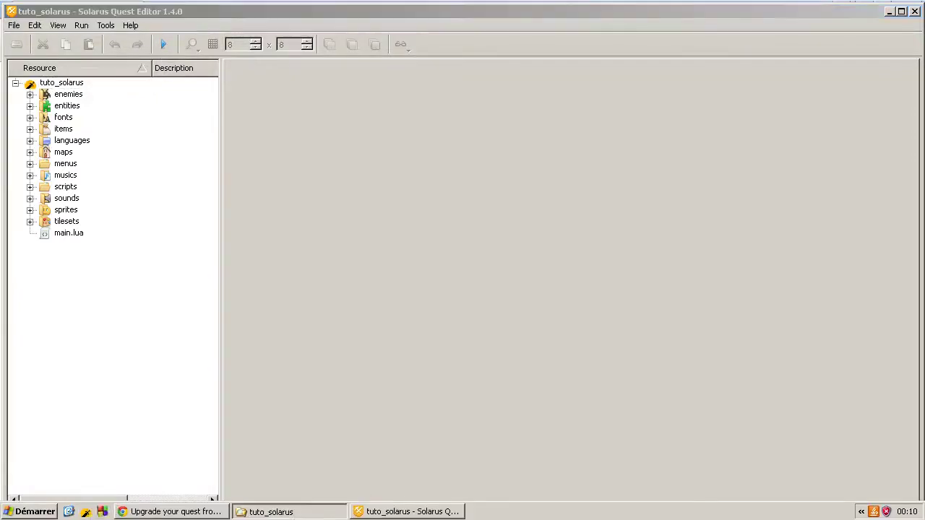
{"action": "left_click", "coordinate": [303, 515]}
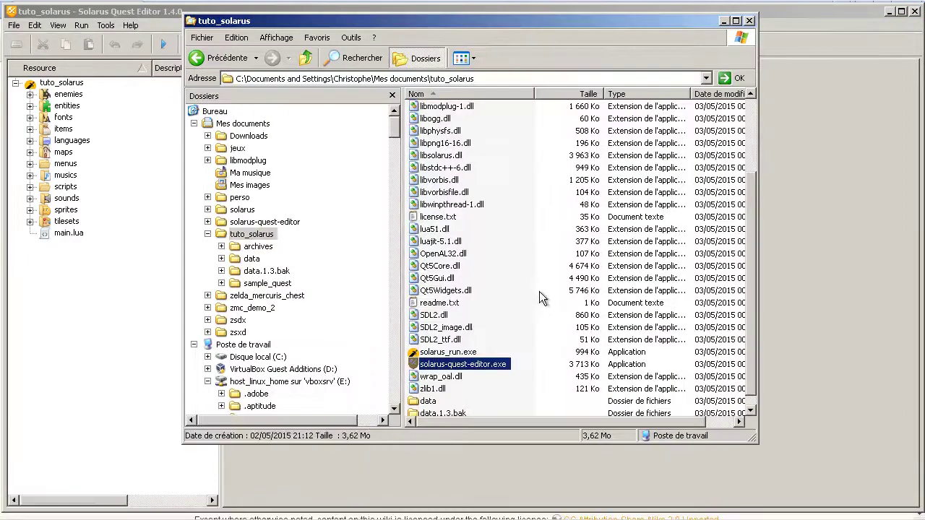
{"action": "left_click", "coordinate": [450, 353]}
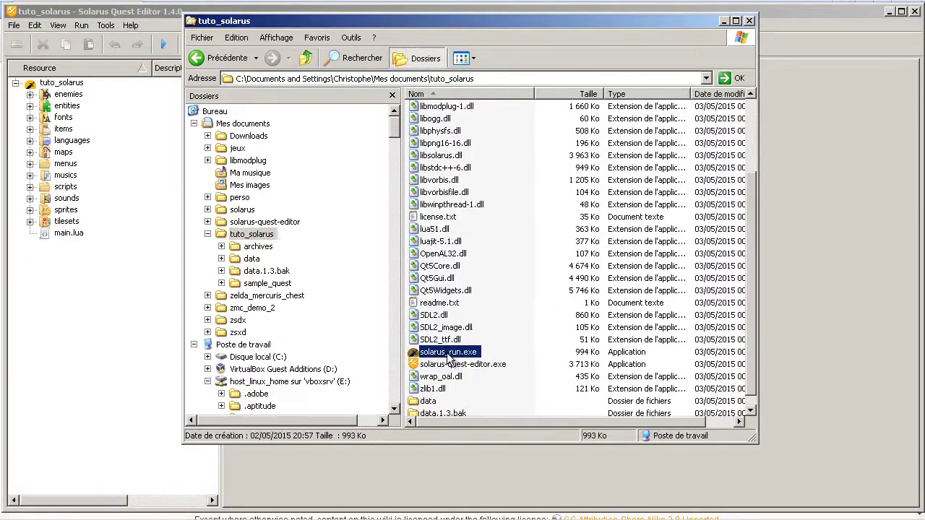
{"action": "double_click", "coordinate": [446, 353]}
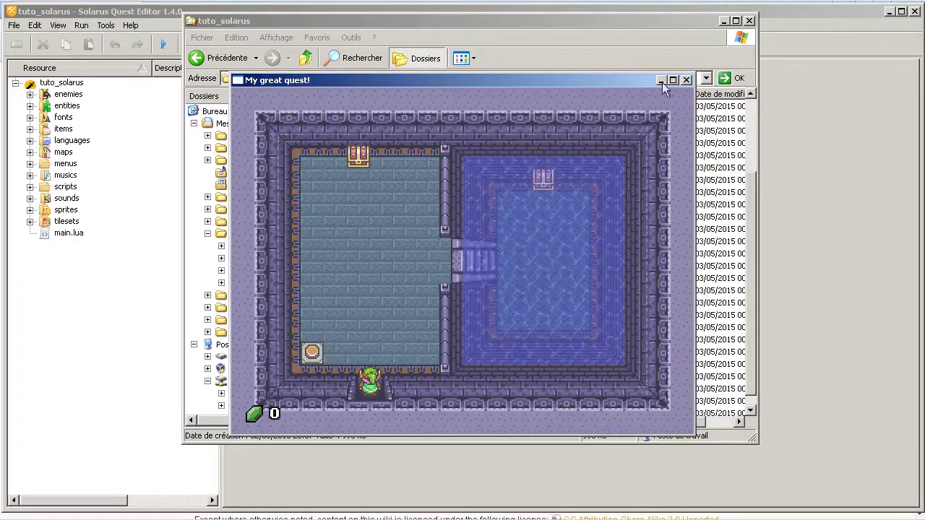
{"action": "left_click", "coordinate": [687, 80]}
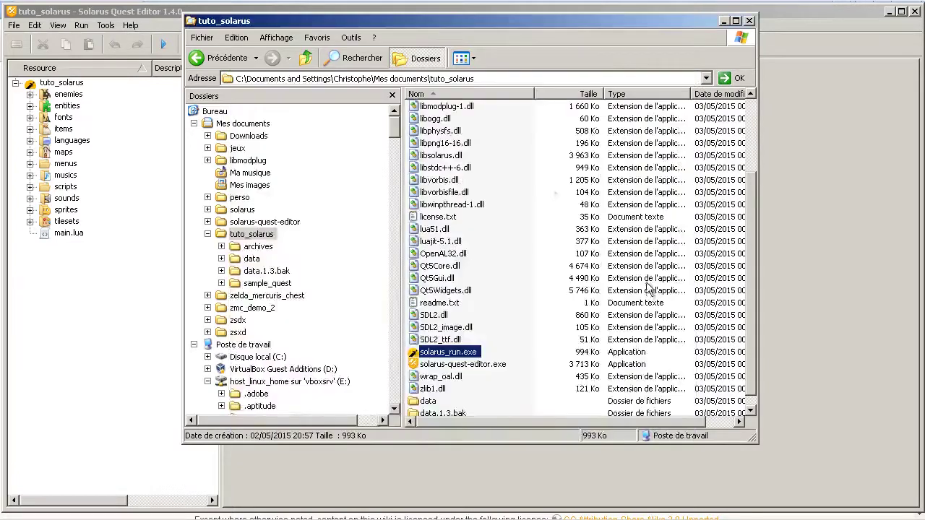
{"action": "left_click", "coordinate": [792, 333]}
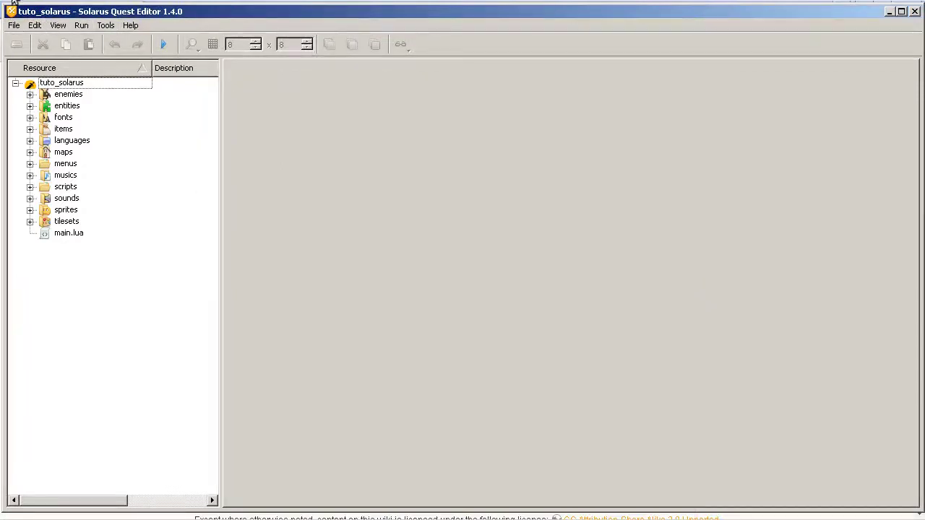
Expand the languages and scripts folders, then open and close dialog_box.lua
{"action": "left_click", "coordinate": [30, 141]}
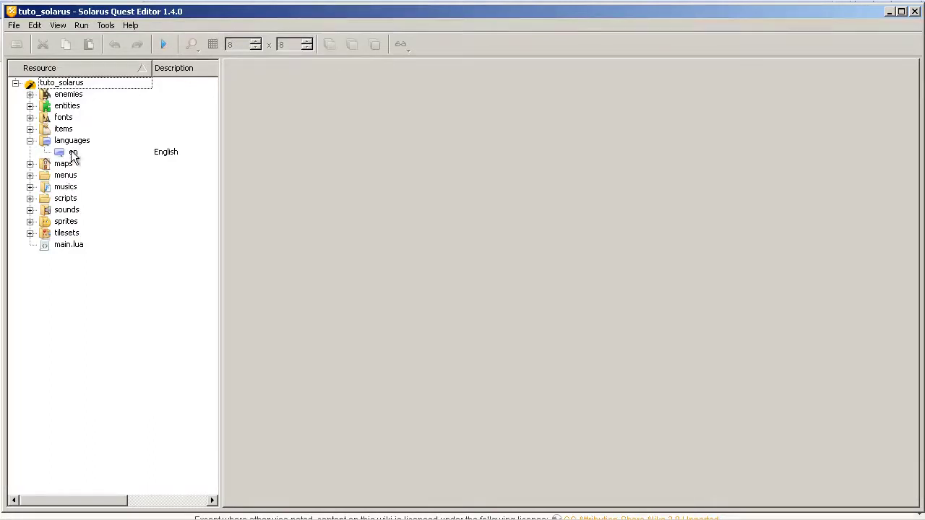
{"action": "left_click", "coordinate": [30, 198]}
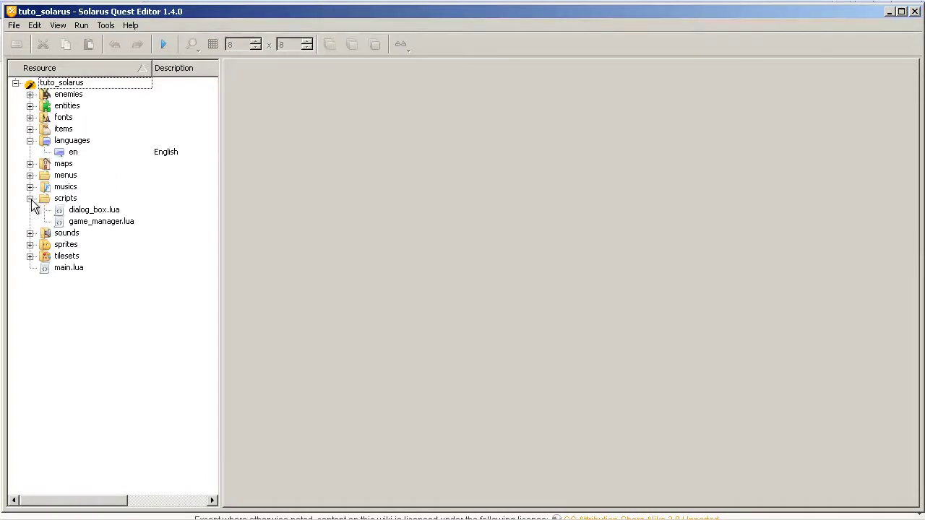
{"action": "left_click", "coordinate": [140, 213]}
{"action": "double_click", "coordinate": [140, 215]}
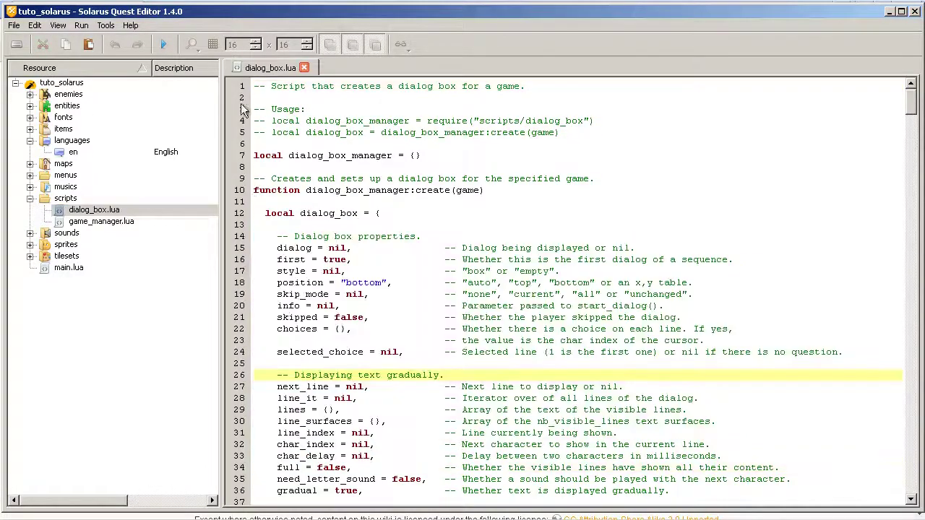
{"action": "left_click", "coordinate": [305, 68]}
{"action": "right_click", "coordinate": [68, 153]}
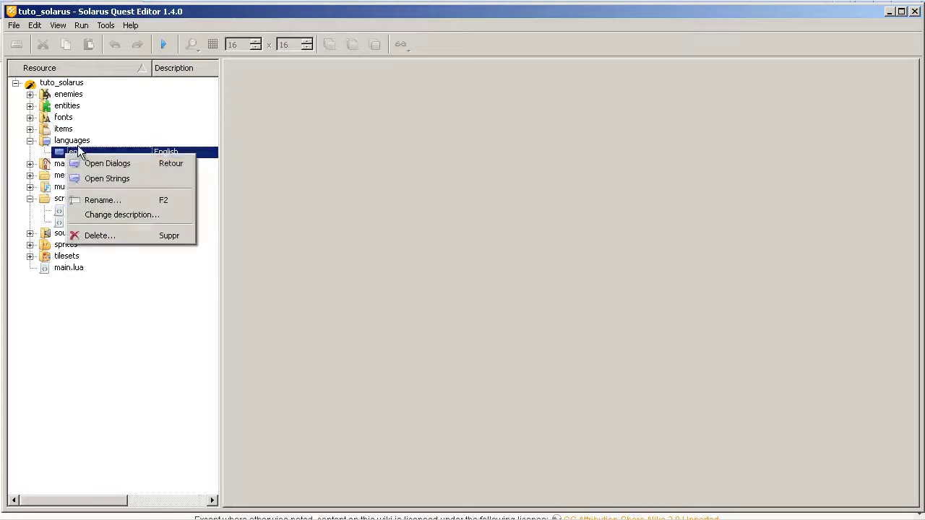
{"action": "left_click", "coordinate": [102, 163]}
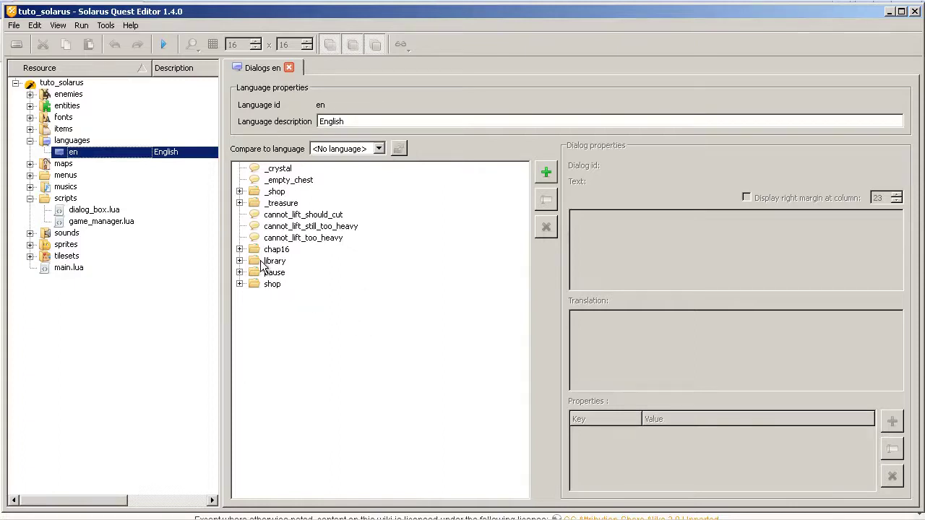
{"action": "left_click", "coordinate": [325, 226]}
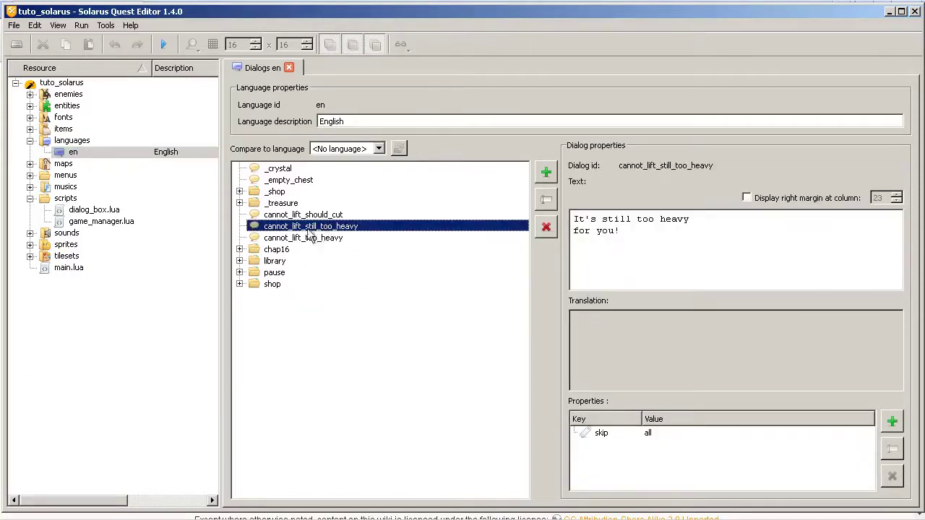
{"action": "left_click", "coordinate": [239, 203]}
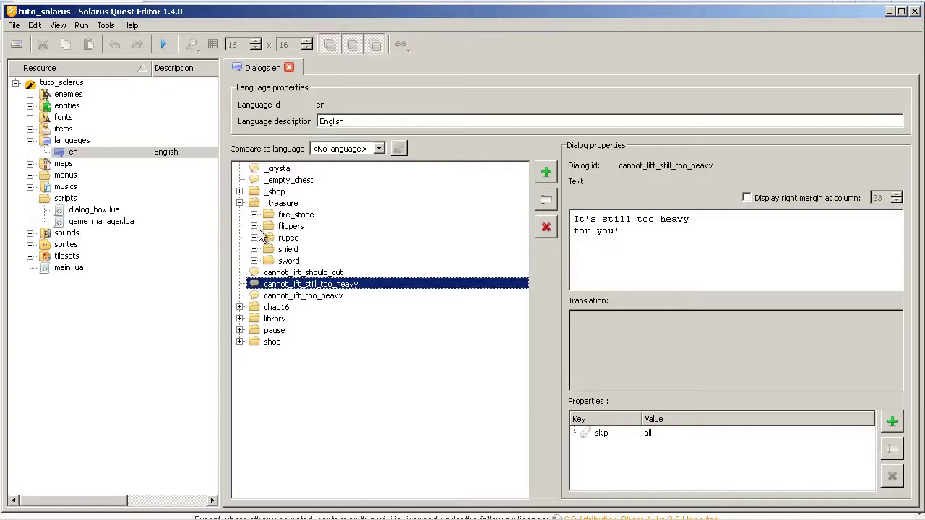
{"action": "left_click", "coordinate": [254, 227]}
{"action": "left_click", "coordinate": [252, 251]}
{"action": "left_click", "coordinate": [253, 250]}
{"action": "left_click", "coordinate": [280, 261]}
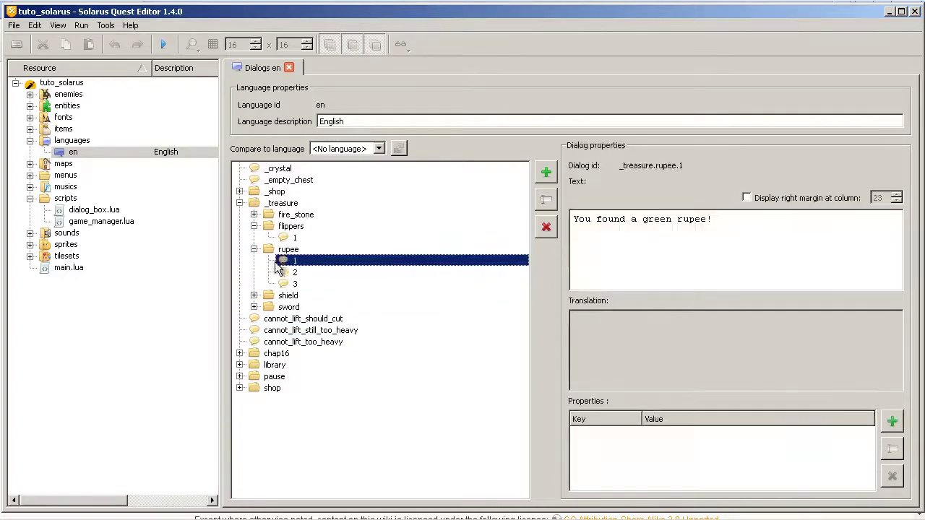
{"action": "left_click", "coordinate": [254, 249]}
{"action": "left_click", "coordinate": [254, 226]}
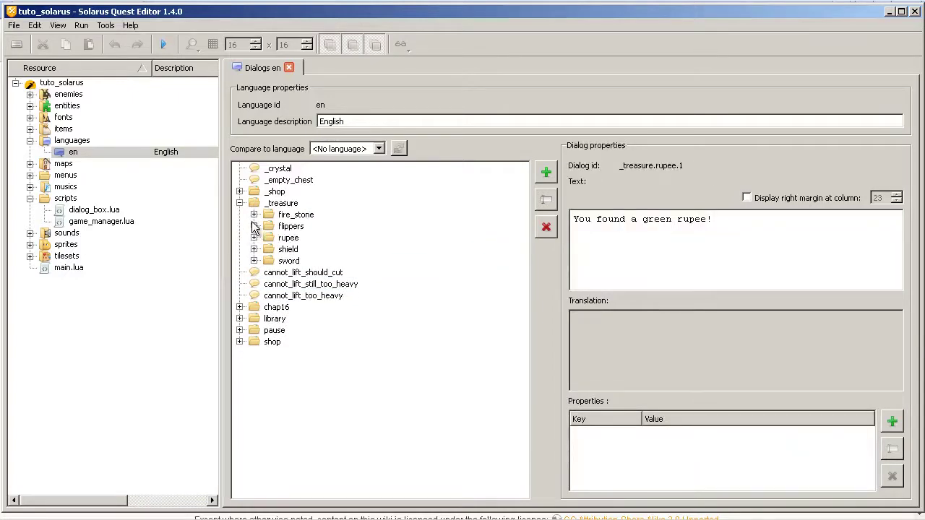
{"action": "right_click", "coordinate": [74, 153]}
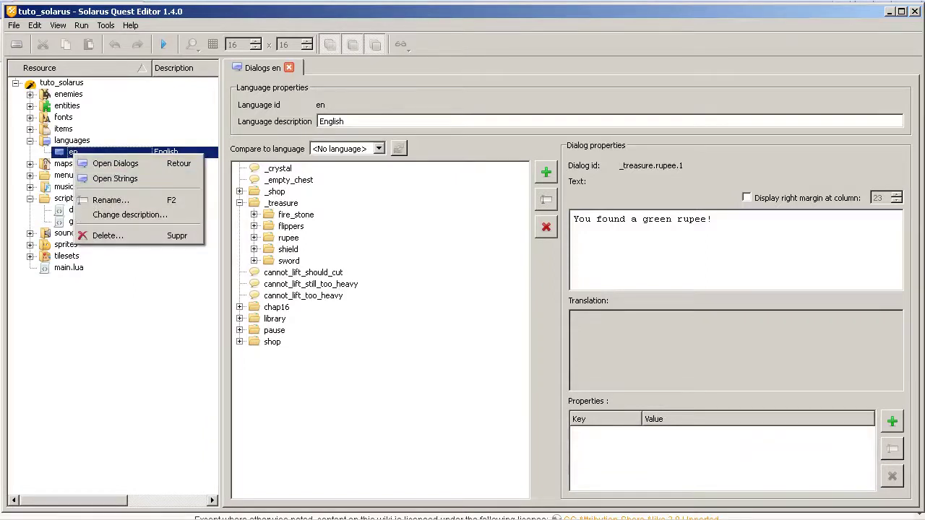
{"action": "left_click", "coordinate": [144, 180]}
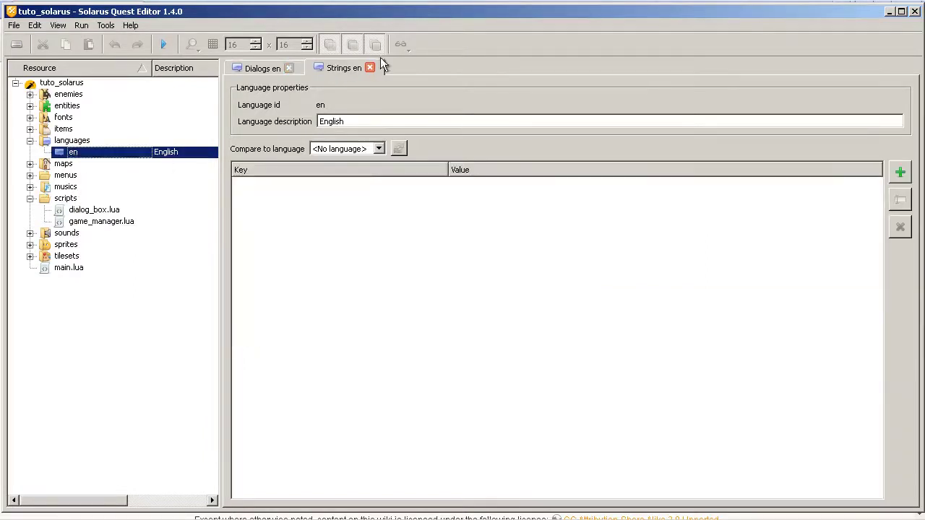
{"action": "left_click", "coordinate": [288, 235]}
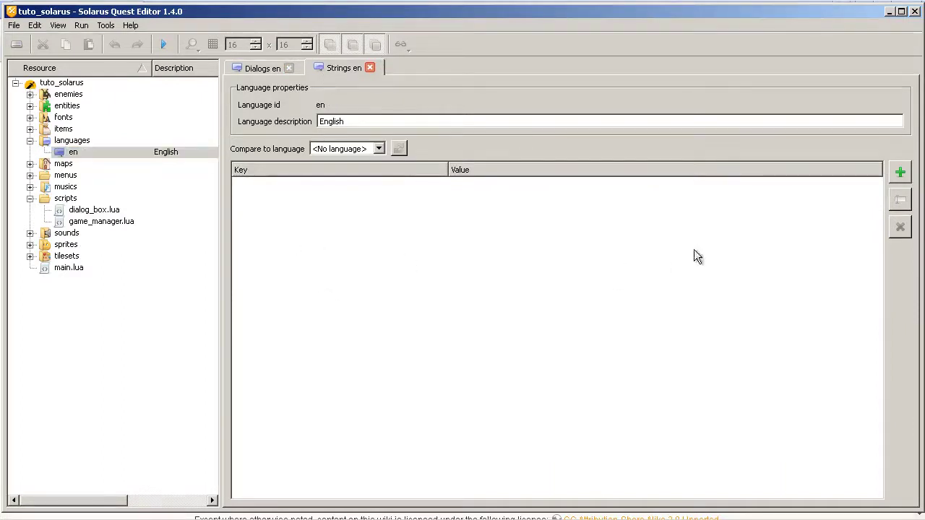
{"action": "right_click", "coordinate": [571, 235]}
{"action": "key", "text": "Escape"}
{"action": "left_click", "coordinate": [369, 68]}
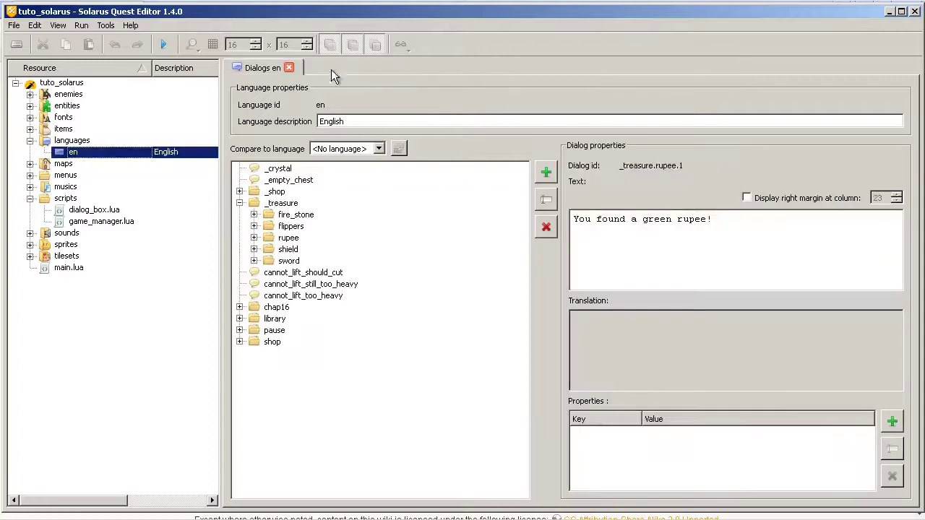
{"action": "key", "text": "ctrl+w"}
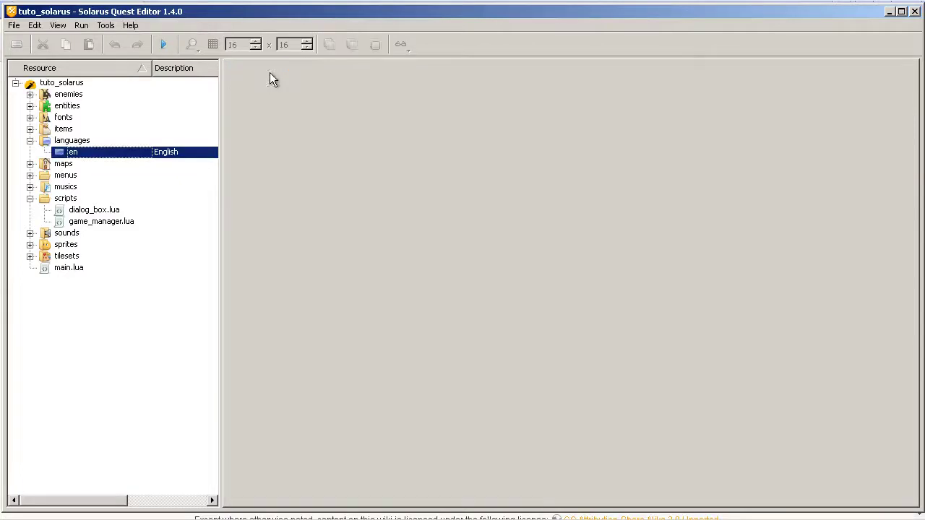
{"action": "right_click", "coordinate": [81, 84]}
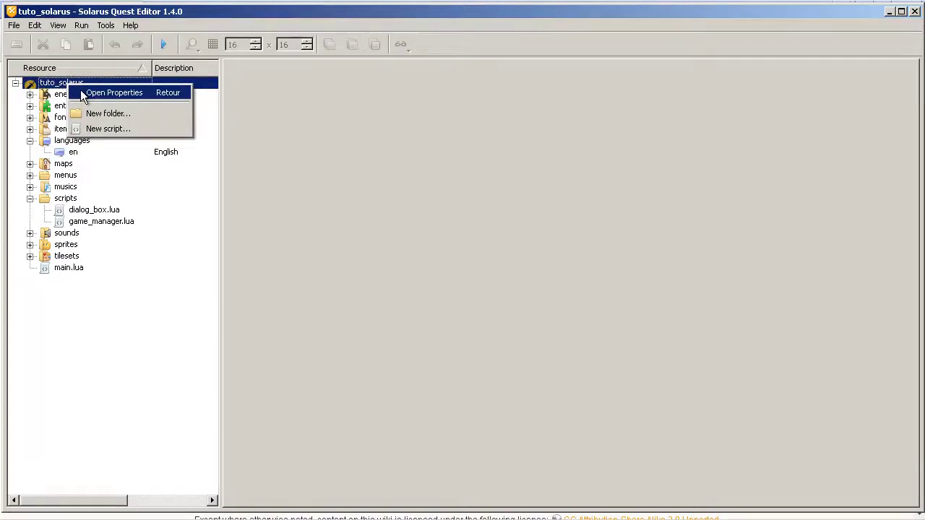
Open the Quest properties and look through the File menu and quest root context menu
{"action": "left_click", "coordinate": [81, 92]}
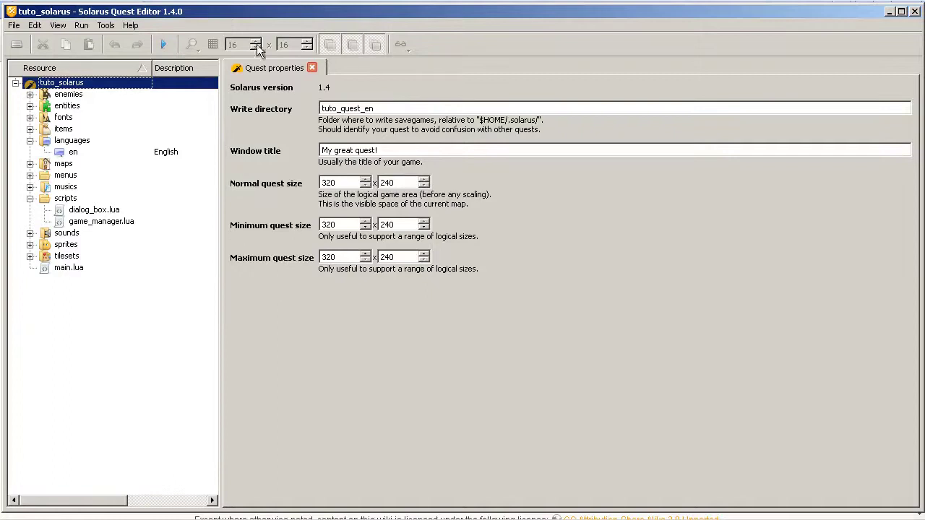
{"action": "left_click", "coordinate": [15, 25]}
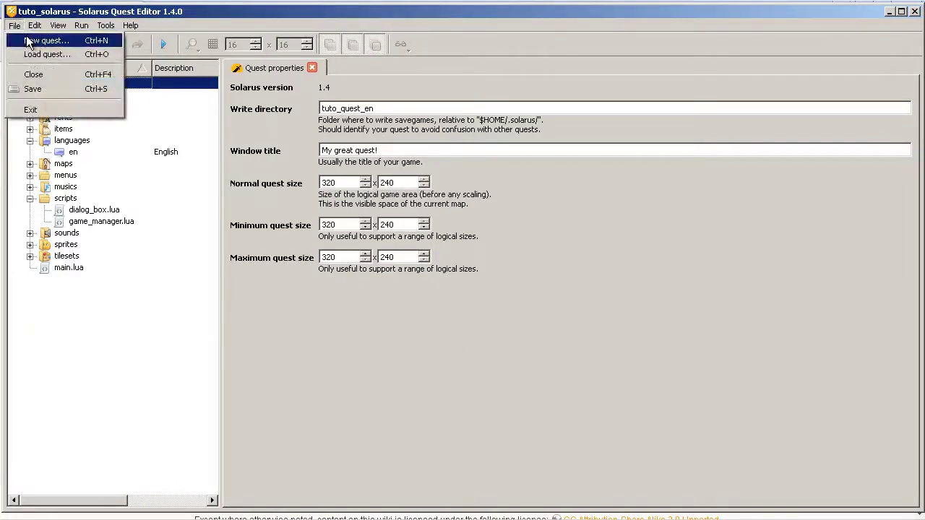
{"action": "left_click", "coordinate": [16, 25]}
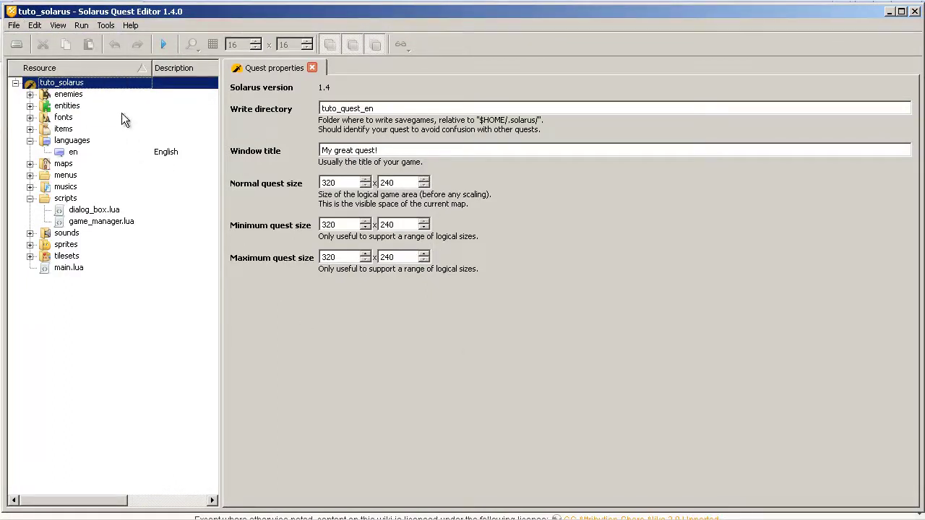
{"action": "right_click", "coordinate": [95, 80]}
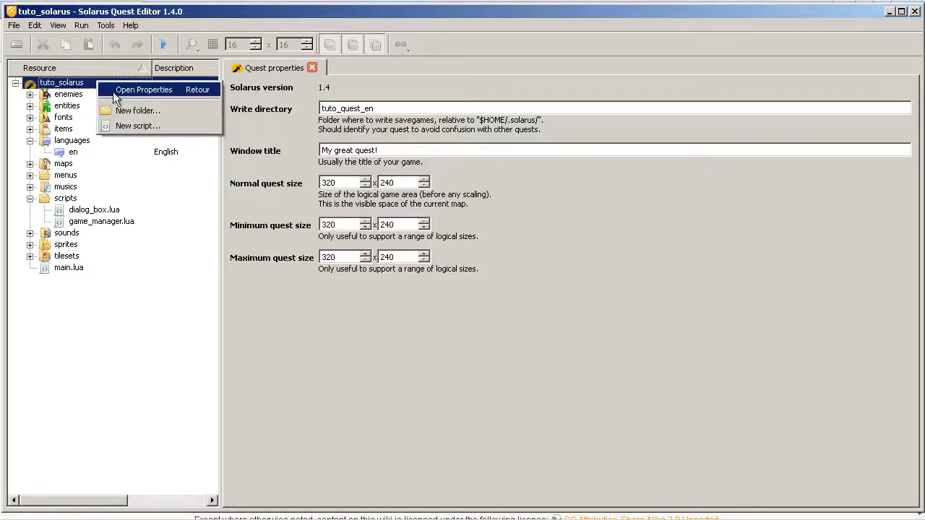
{"action": "right_click", "coordinate": [84, 84]}
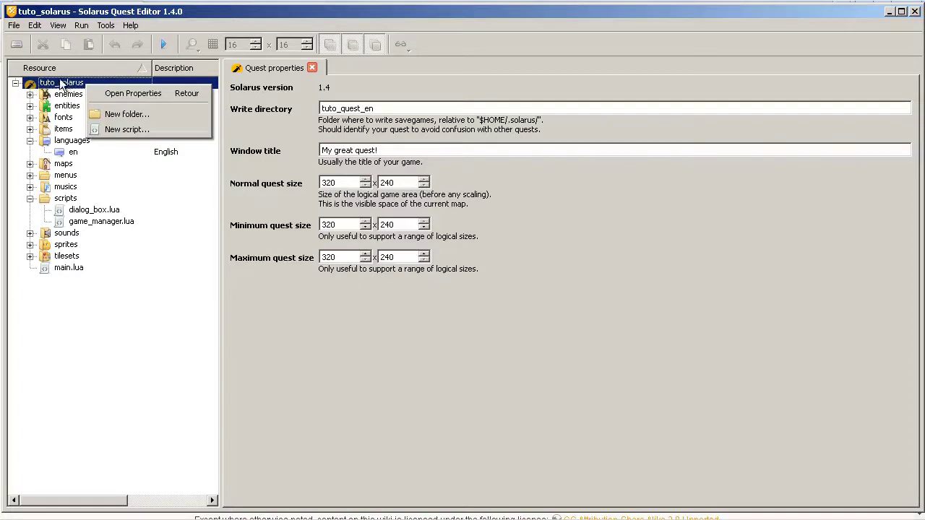
{"action": "left_click", "coordinate": [409, 138]}
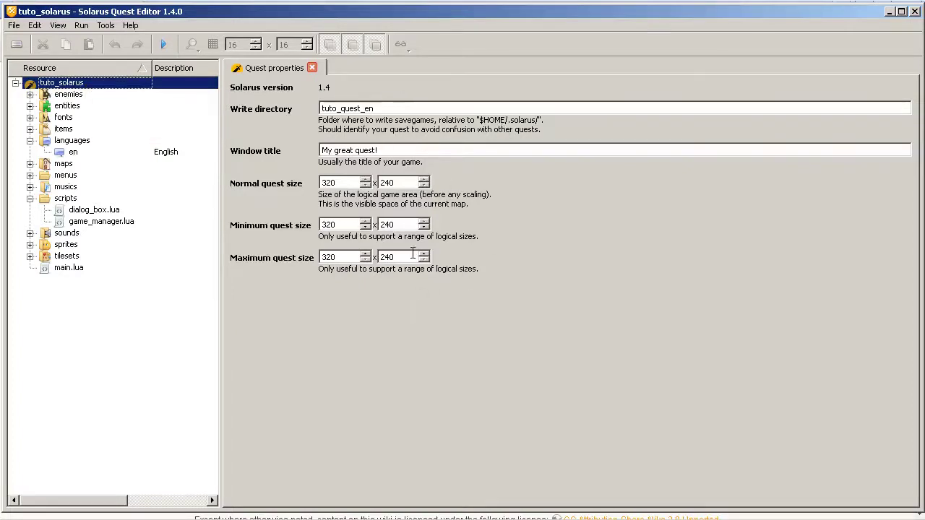
Check the write directory tuto_quest_en, then expand maps to list the four maps
{"action": "left_click", "coordinate": [542, 107]}
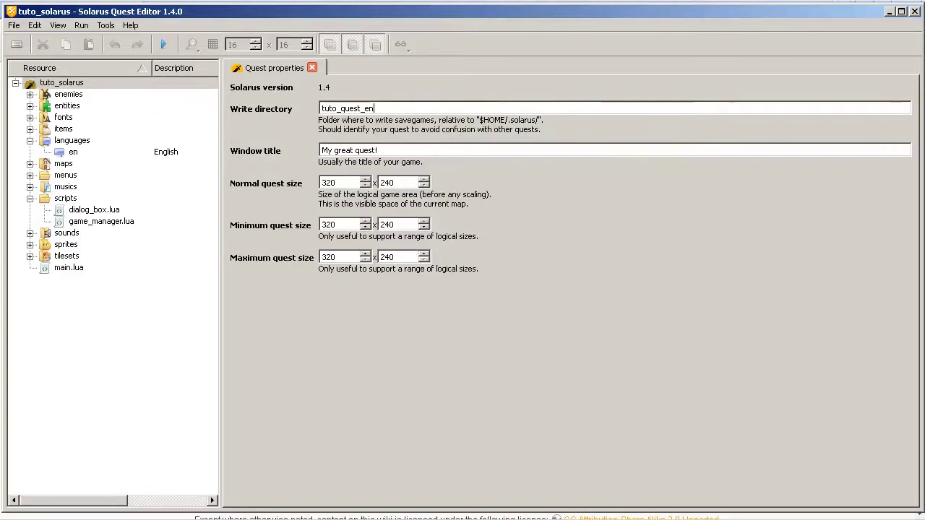
{"action": "mouse_move", "coordinate": [282, 508]}
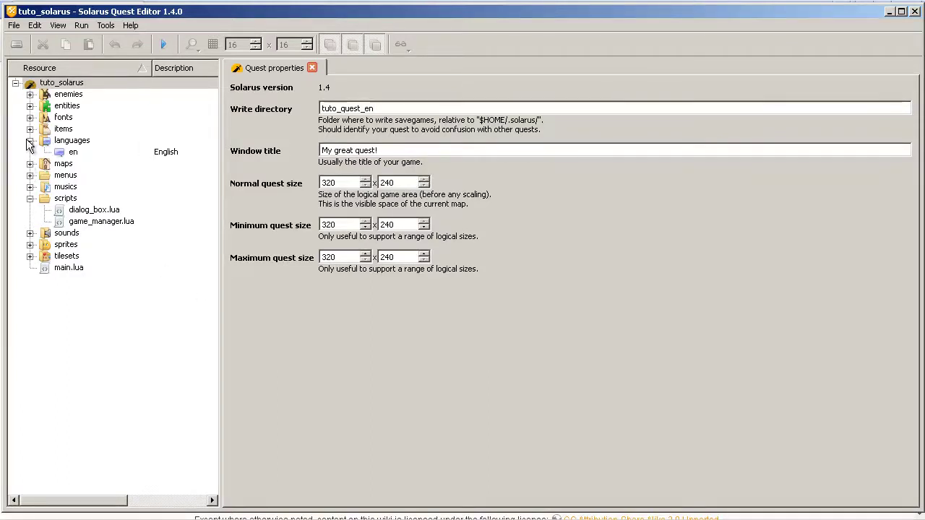
{"action": "left_click", "coordinate": [31, 164]}
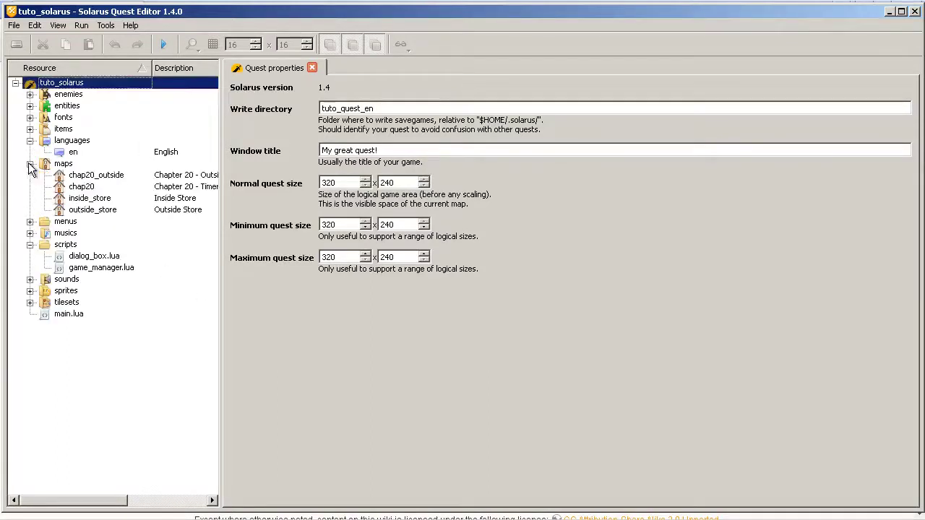
Open chap20_outside and chap20, close Quest properties, and widen the map editing area
{"action": "double_click", "coordinate": [94, 176]}
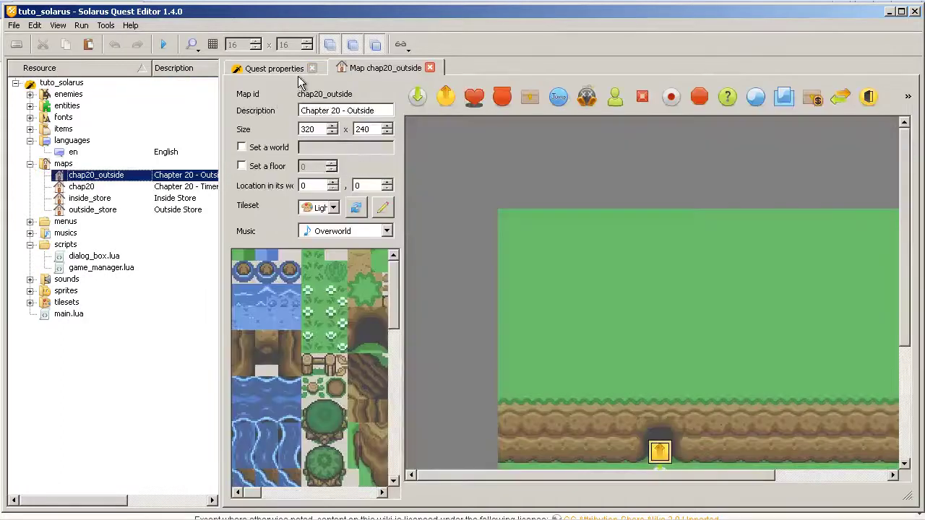
{"action": "middle_click", "coordinate": [294, 73]}
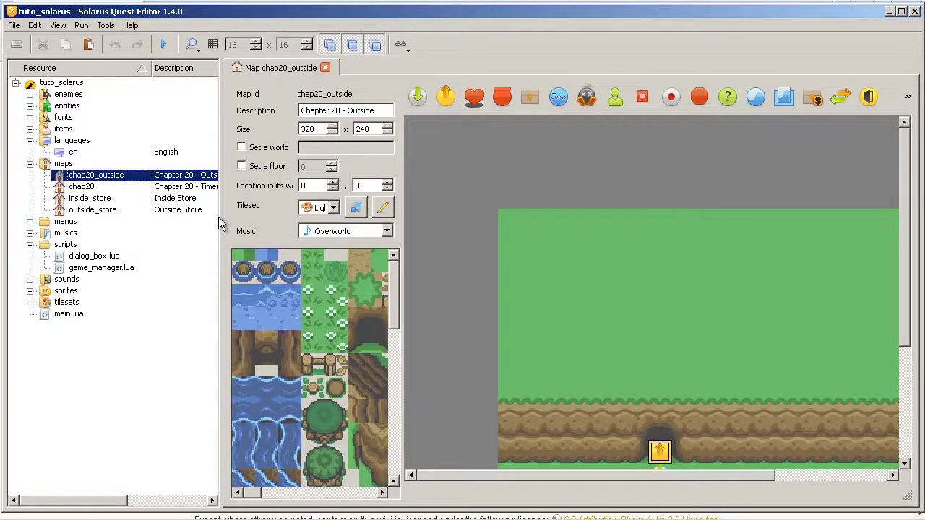
{"action": "double_click", "coordinate": [83, 189]}
{"action": "middle_click_drag", "start_coordinate": [605, 371], "coordinate": [557, 322]}
{"action": "left_click_drag", "start_coordinate": [222, 232], "coordinate": [121, 231]}
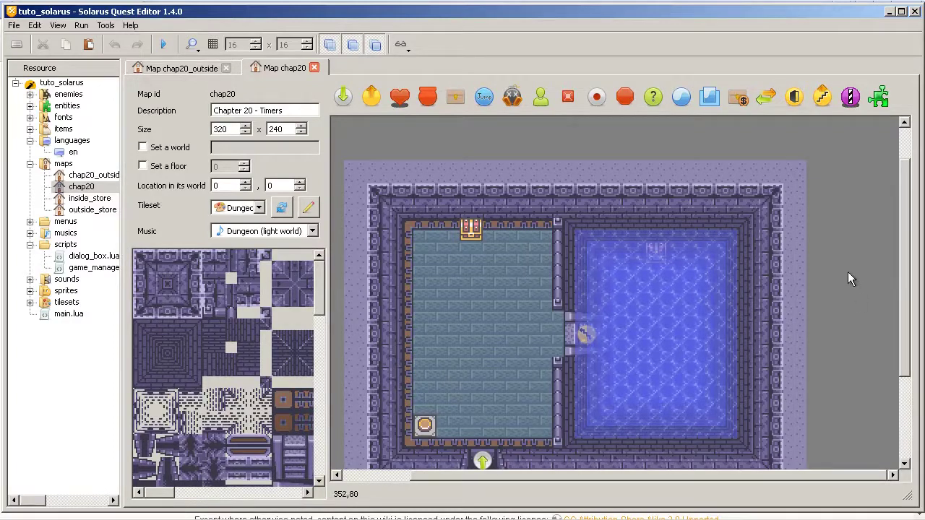
{"action": "scroll", "coordinate": [847, 272], "scroll_direction": "down", "scroll_amount": 1}
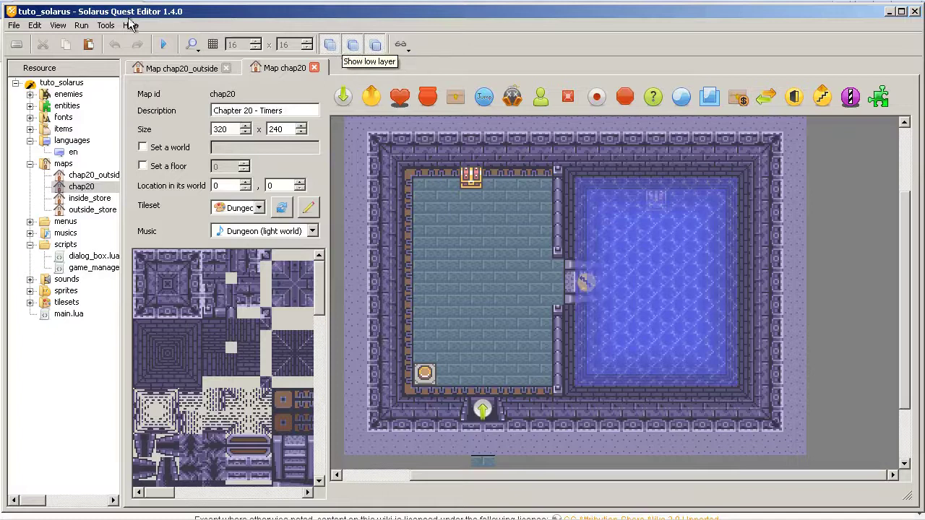
Toggle the map layers' visibility, ending with the intermediate layer shown again
{"action": "left_click", "coordinate": [58, 25]}
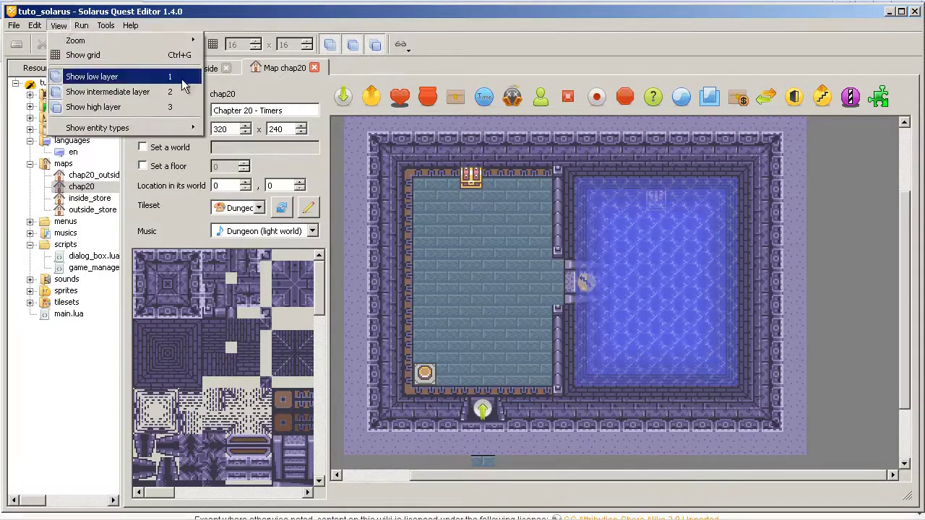
{"action": "left_click", "coordinate": [325, 74]}
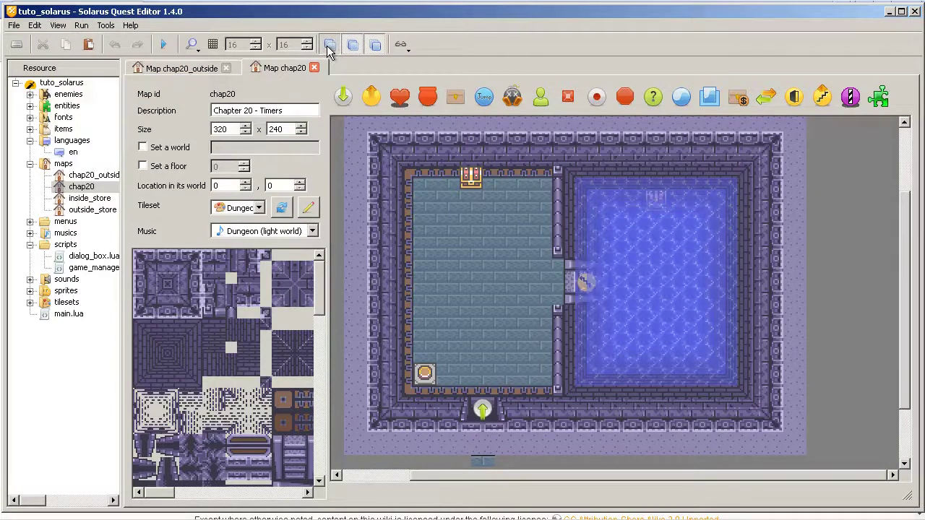
{"action": "left_click", "coordinate": [350, 48]}
{"action": "left_click", "coordinate": [349, 51]}
{"action": "left_click", "coordinate": [349, 49]}
{"action": "left_click", "coordinate": [349, 50]}
{"action": "left_click", "coordinate": [347, 51]}
{"action": "left_click", "coordinate": [345, 52]}
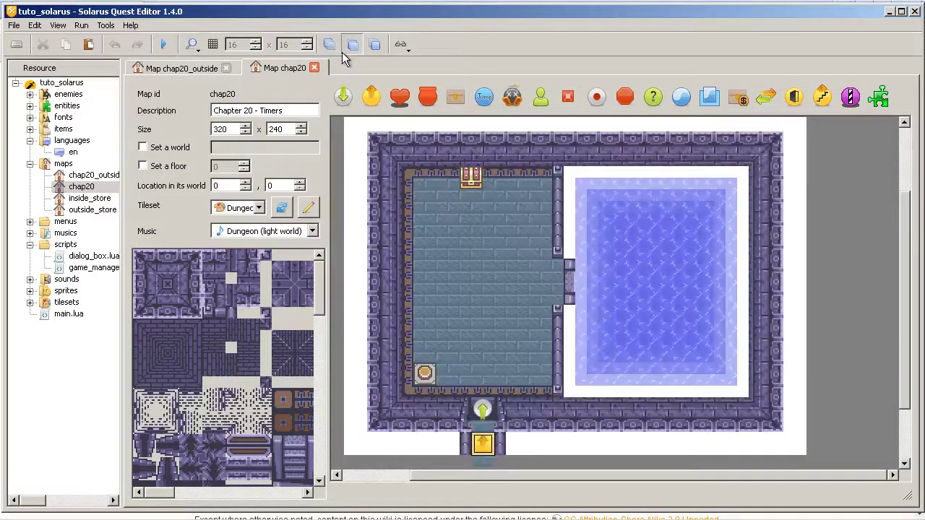
{"action": "left_click", "coordinate": [351, 45]}
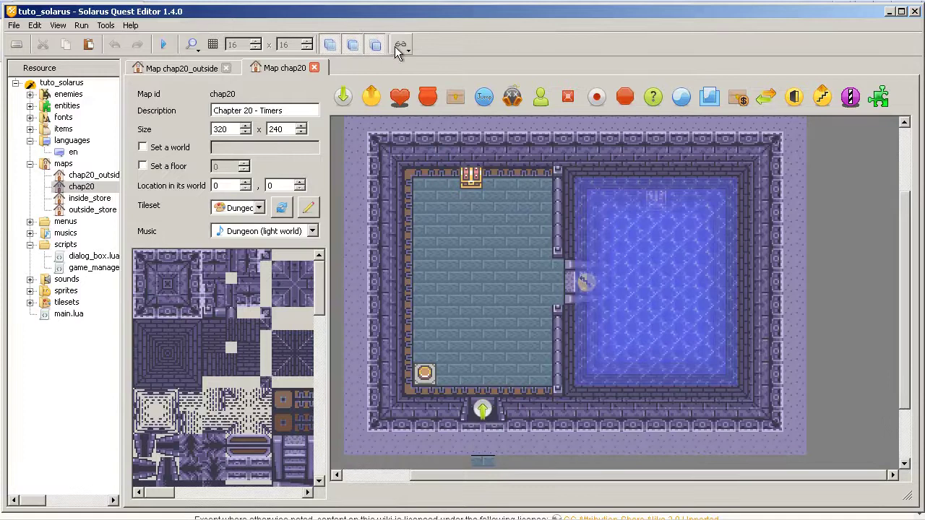
Show the grid, try an 8x8 size, restore 16x16, and close the chap20 map
{"action": "left_click", "coordinate": [213, 45]}
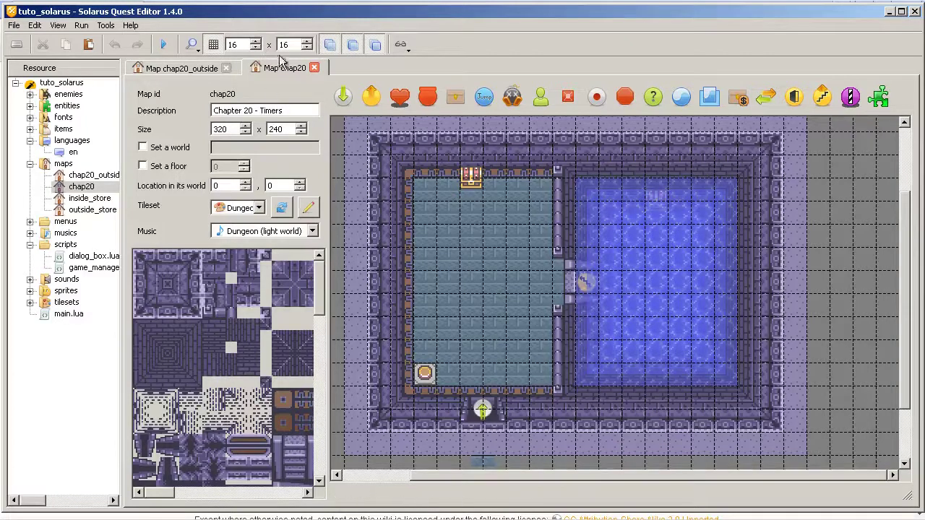
{"action": "left_click", "coordinate": [256, 48]}
{"action": "left_click", "coordinate": [307, 49]}
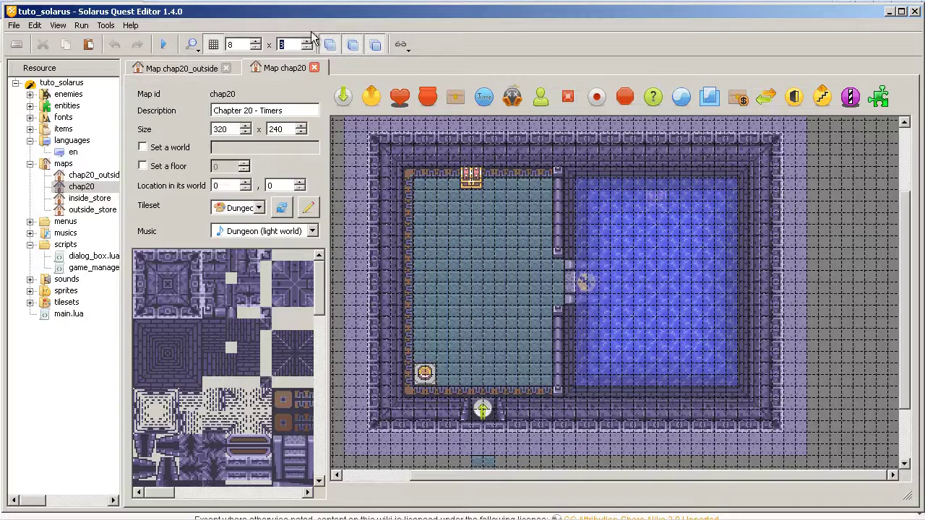
{"action": "left_click", "coordinate": [306, 42]}
{"action": "left_click", "coordinate": [256, 41]}
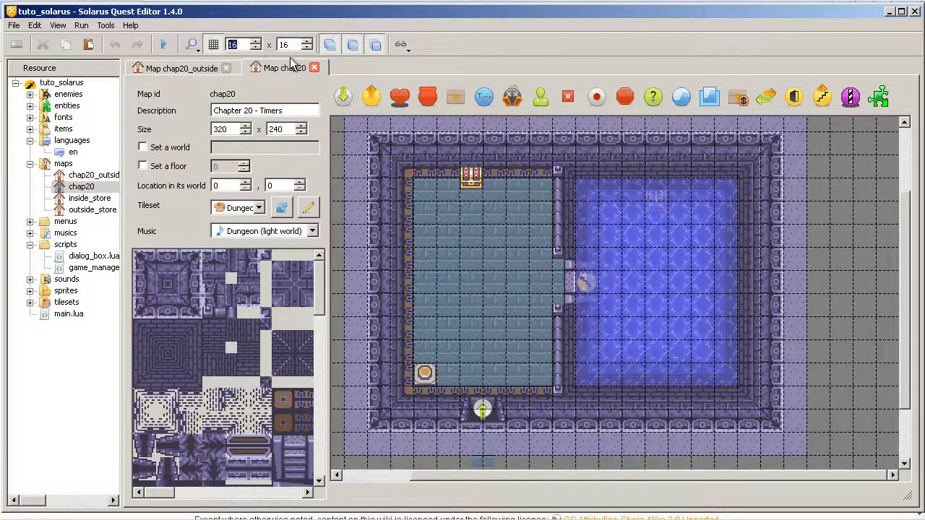
{"action": "left_click", "coordinate": [314, 68]}
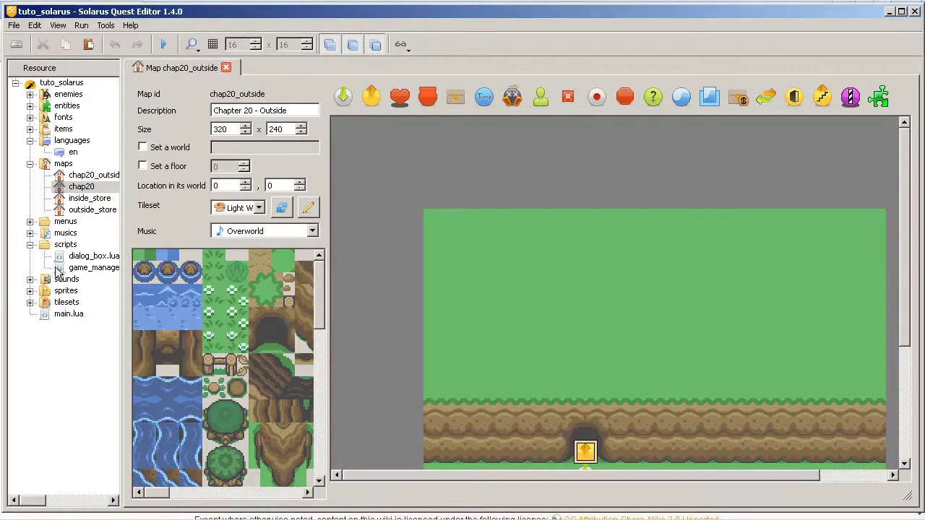
Expand sprites > hero in a widened resource tree
{"action": "left_click", "coordinate": [30, 290]}
{"action": "left_click_drag", "start_coordinate": [121, 266], "coordinate": [160, 267]}
{"action": "left_click", "coordinate": [44, 325]}
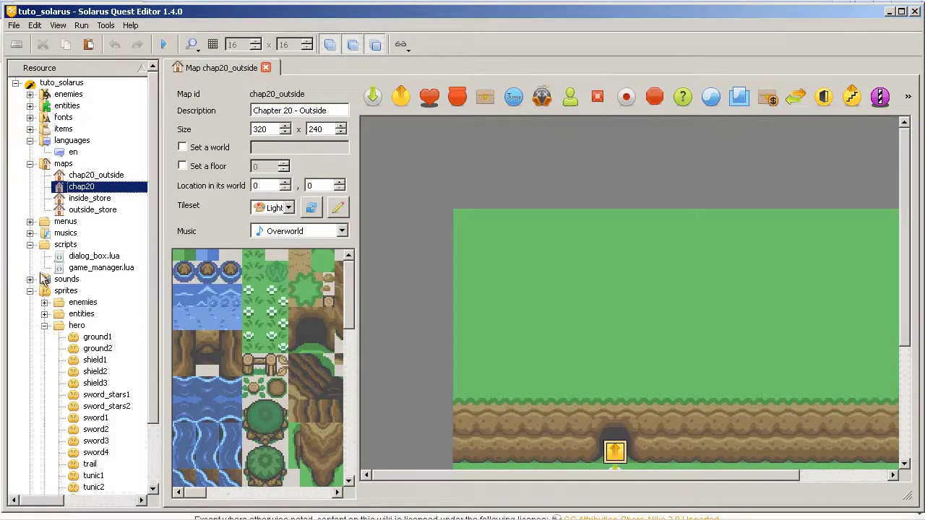
{"action": "scroll", "coordinate": [103, 258], "scroll_direction": "down", "scroll_amount": 2}
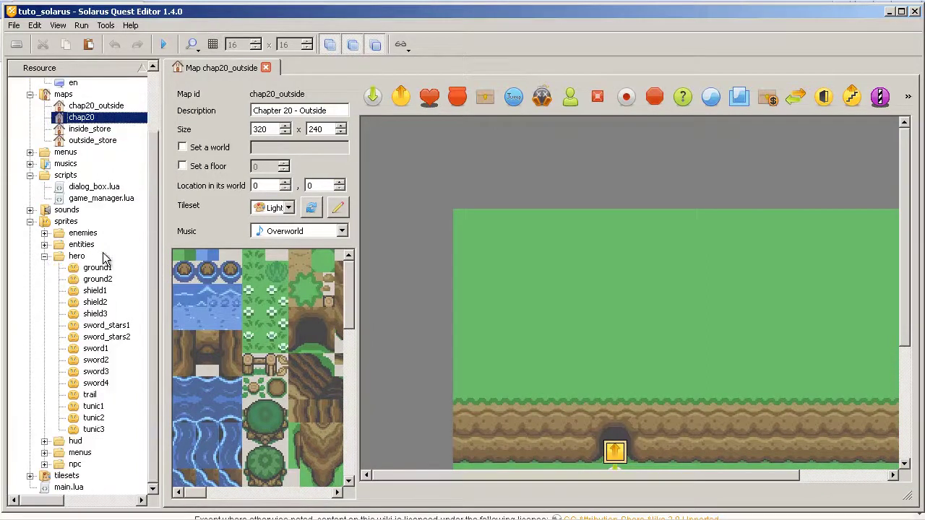
Open the hero tunic1 sprite, overlay a grid on it, then close it
{"action": "double_click", "coordinate": [93, 407]}
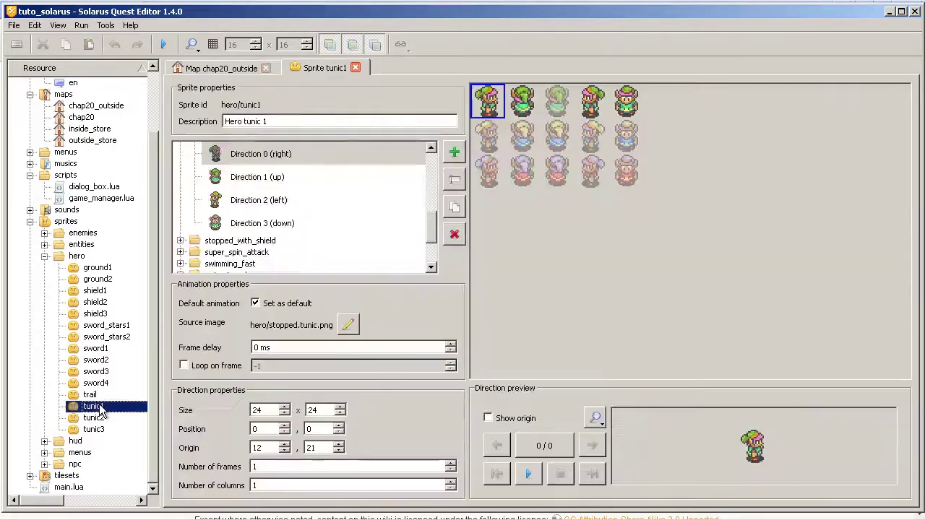
{"action": "left_click", "coordinate": [213, 44]}
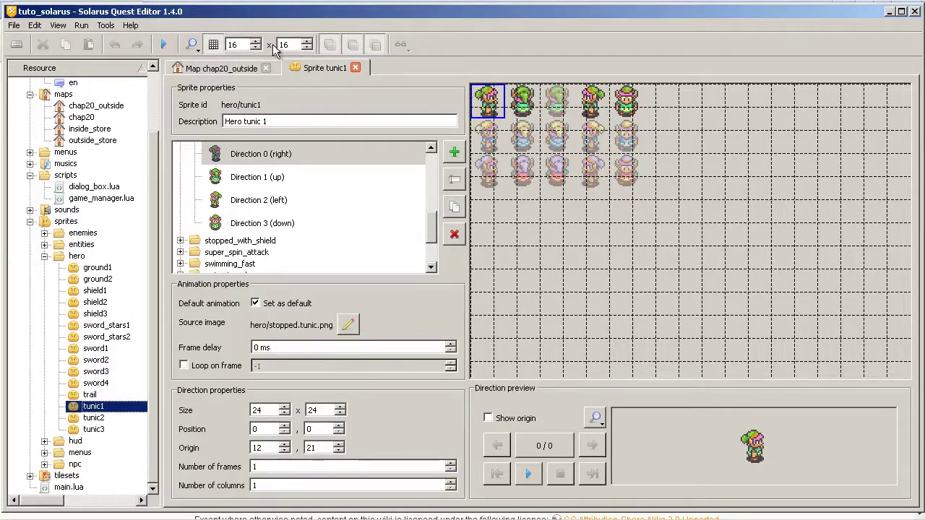
{"action": "scroll", "coordinate": [258, 45], "scroll_direction": "up", "scroll_amount": 8}
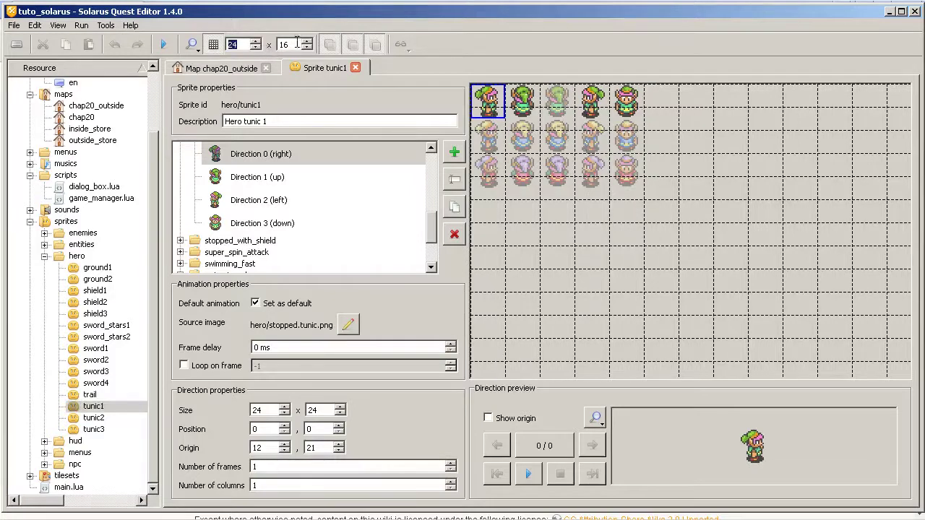
{"action": "scroll", "coordinate": [309, 45], "scroll_direction": "up", "scroll_amount": 8}
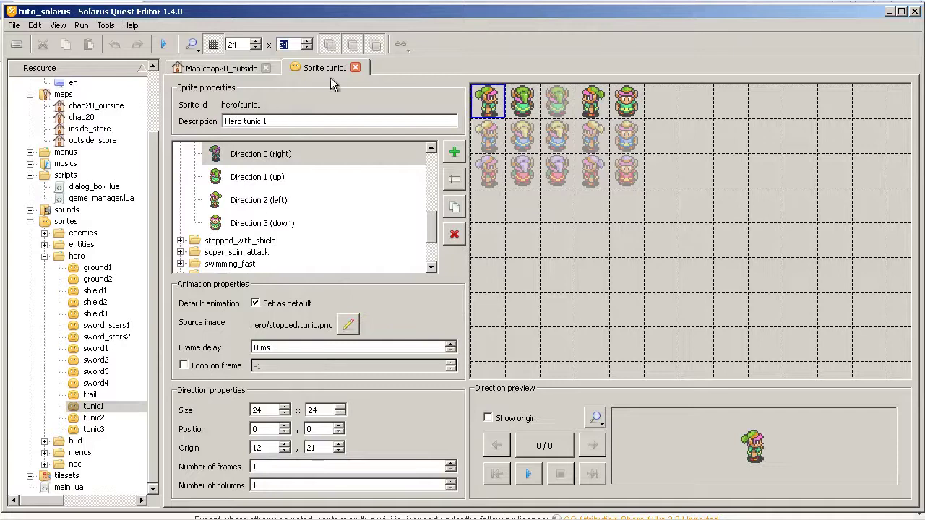
{"action": "key", "text": "ctrl+w"}
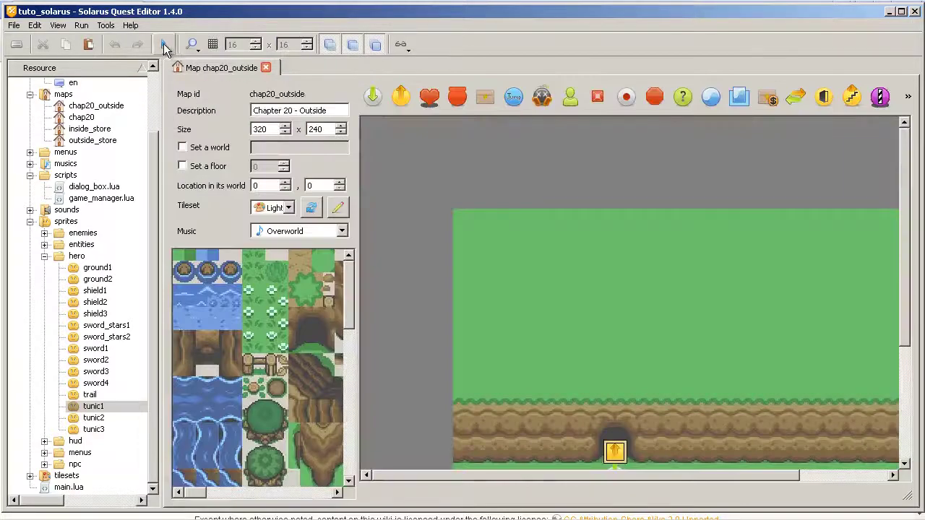
Open Tools > Options and view the Text editor, then General settings
{"action": "left_click", "coordinate": [107, 26]}
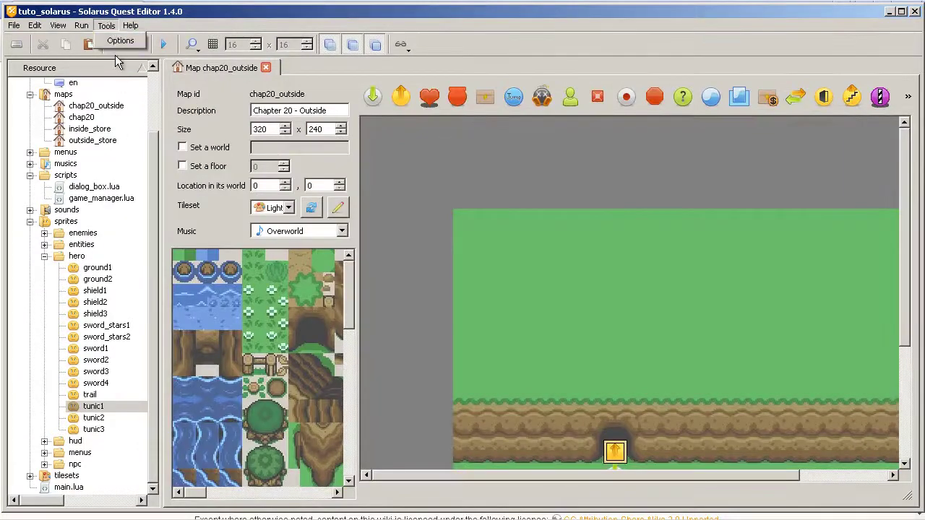
{"action": "left_click", "coordinate": [121, 42]}
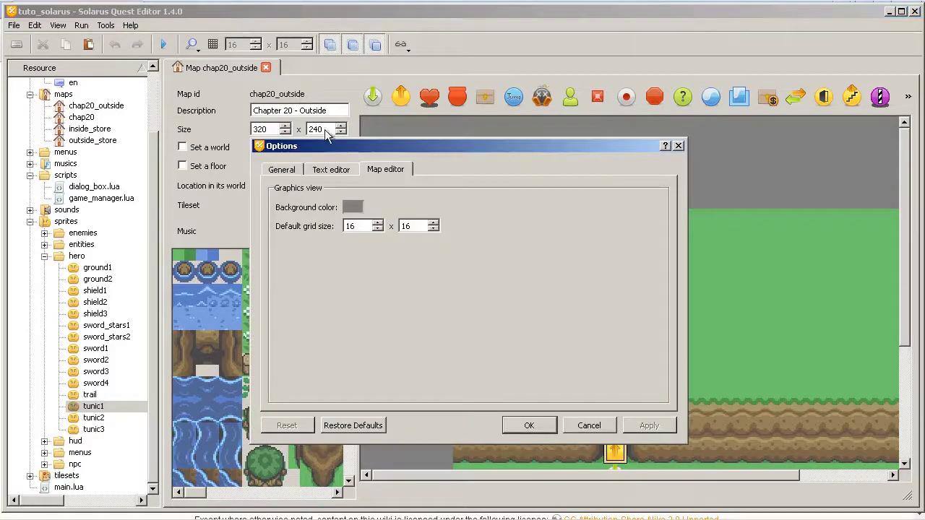
{"action": "left_click", "coordinate": [334, 171]}
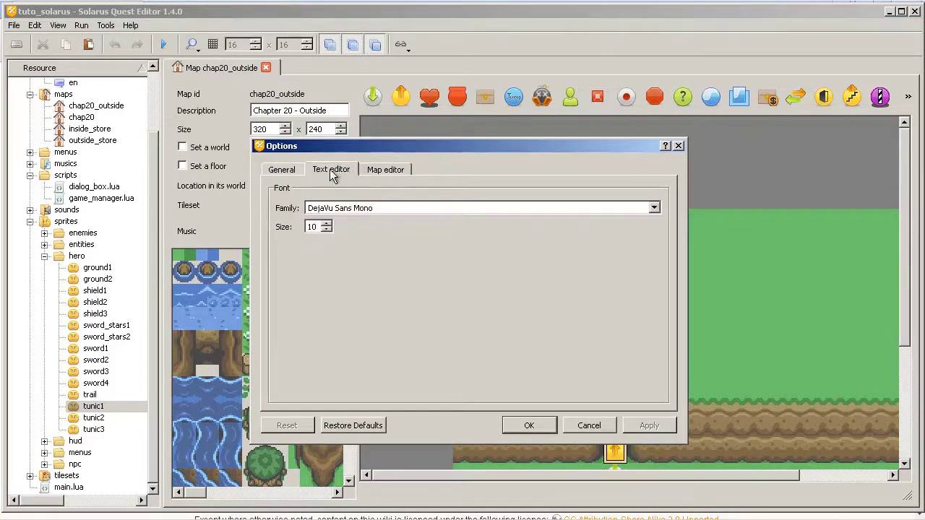
{"action": "left_click", "coordinate": [295, 169]}
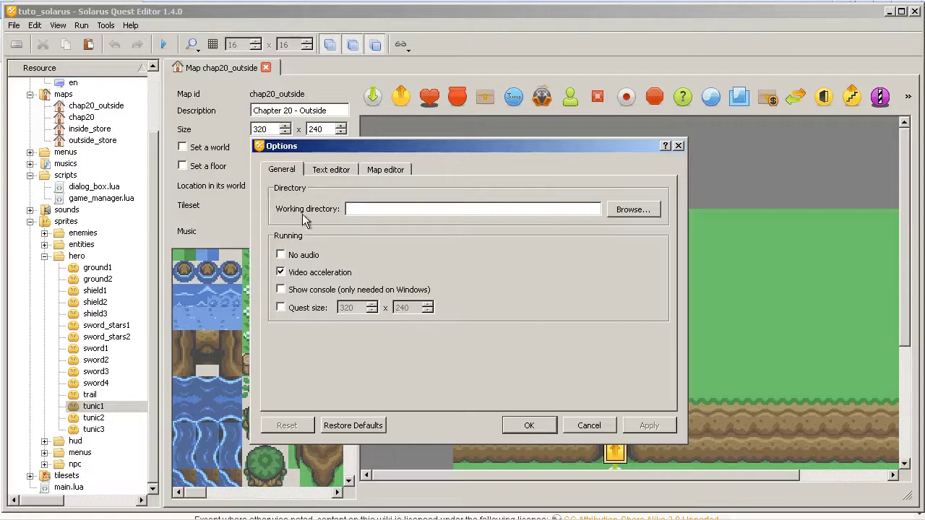
{"action": "left_click_drag", "start_coordinate": [483, 152], "coordinate": [459, 135]}
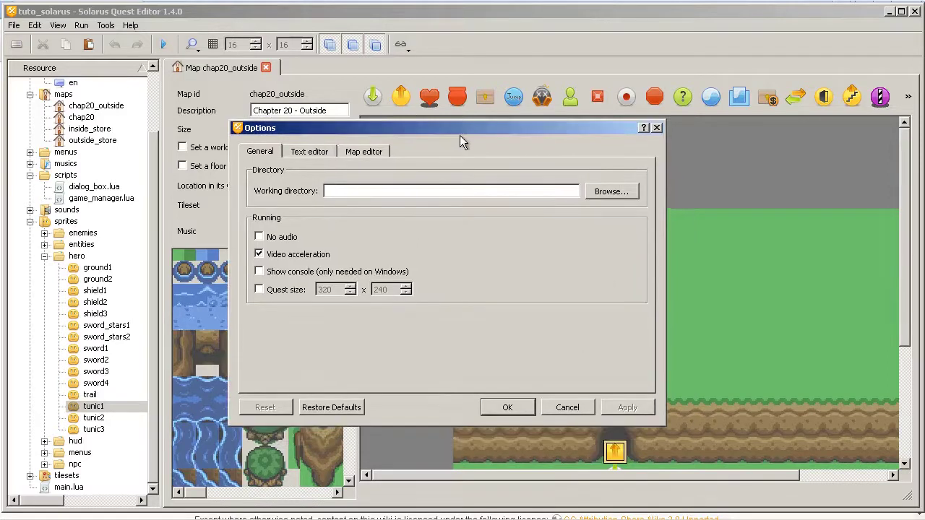
{"action": "left_click_drag", "start_coordinate": [361, 130], "coordinate": [371, 137]}
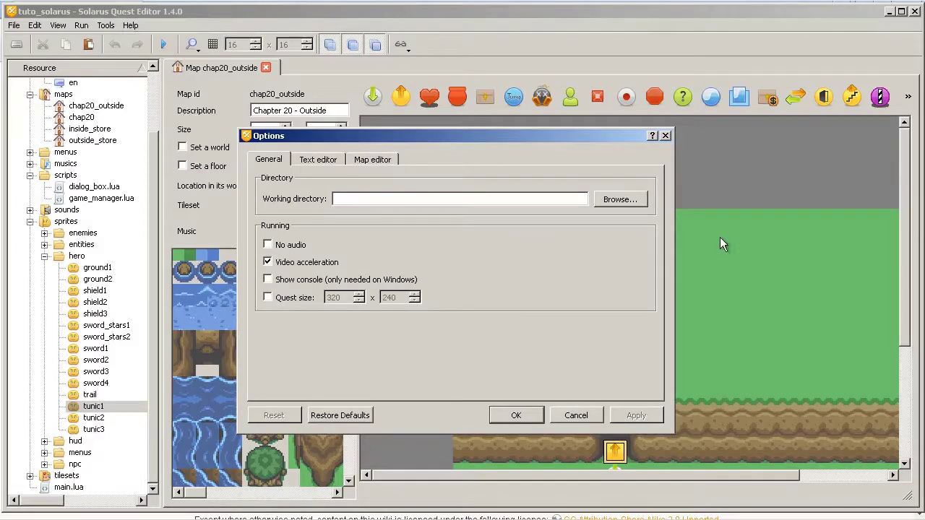
Cancel the Options dialog and collapse the hero sprite folder
{"action": "left_click", "coordinate": [591, 416]}
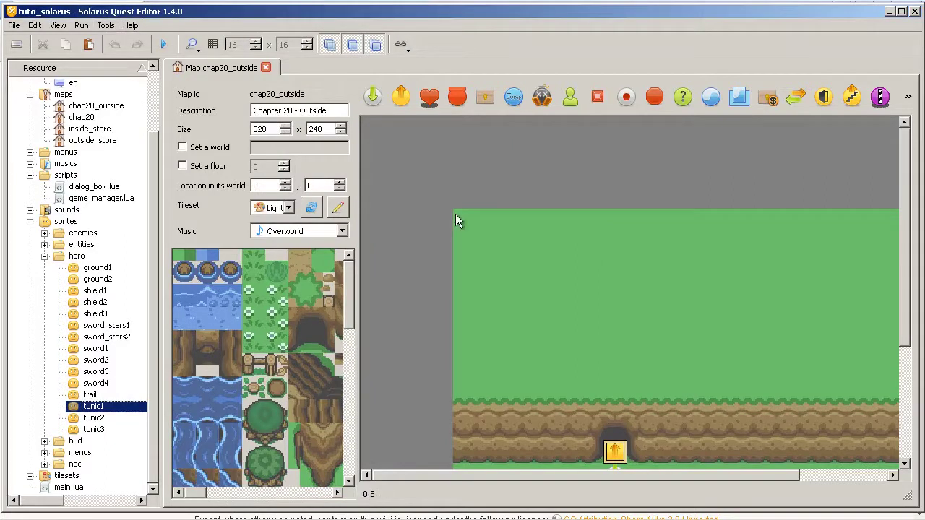
{"action": "scroll", "coordinate": [607, 260], "scroll_direction": "down", "scroll_amount": 3}
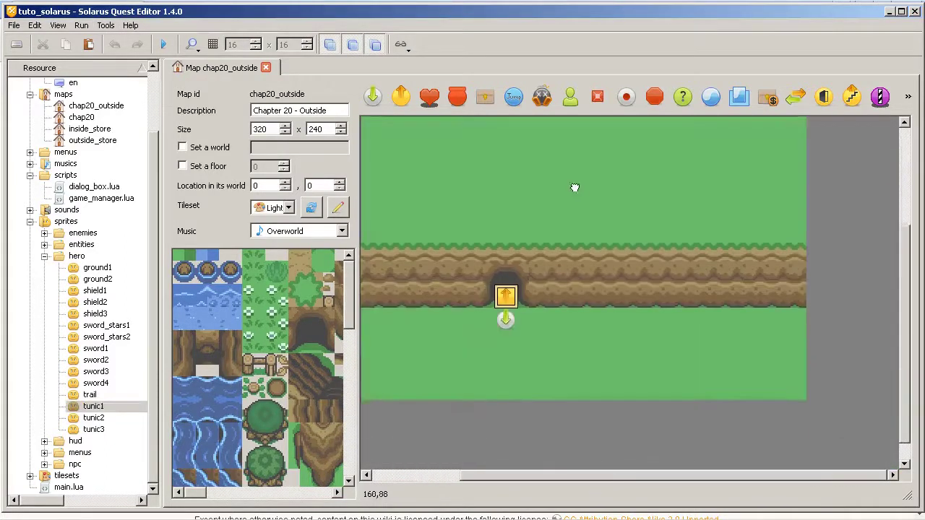
{"action": "scroll", "coordinate": [687, 217], "scroll_direction": "up", "scroll_amount": 1}
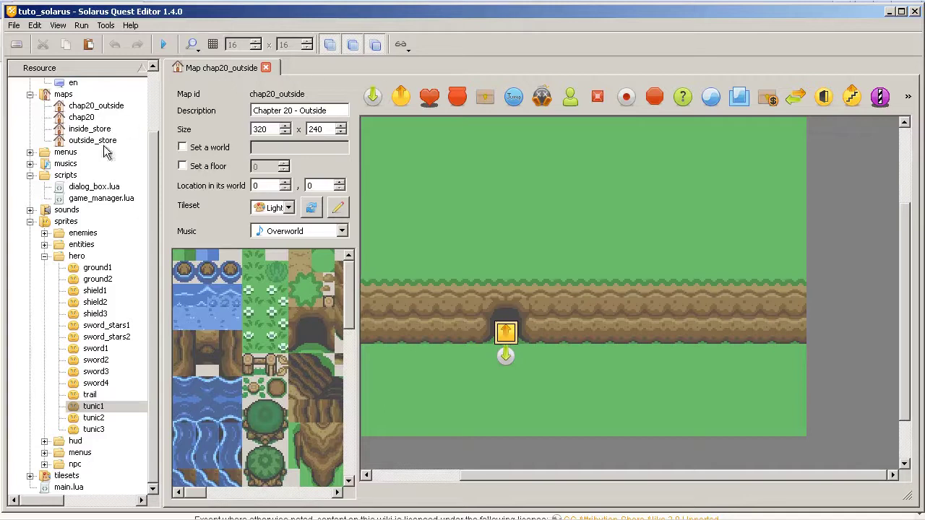
{"action": "left_click", "coordinate": [45, 256]}
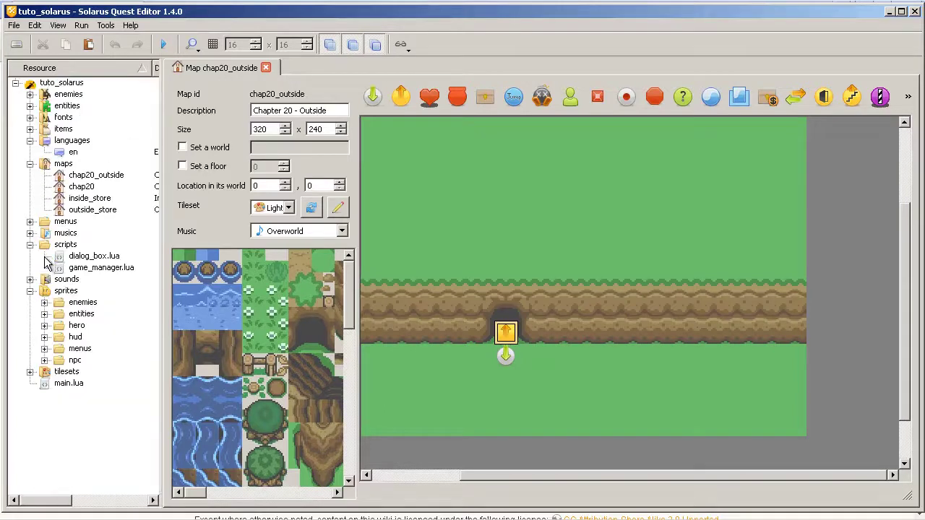
Open the chap20 map in a second tab, then switch back to chap20_outside
{"action": "left_click", "coordinate": [91, 177]}
{"action": "double_click", "coordinate": [88, 188]}
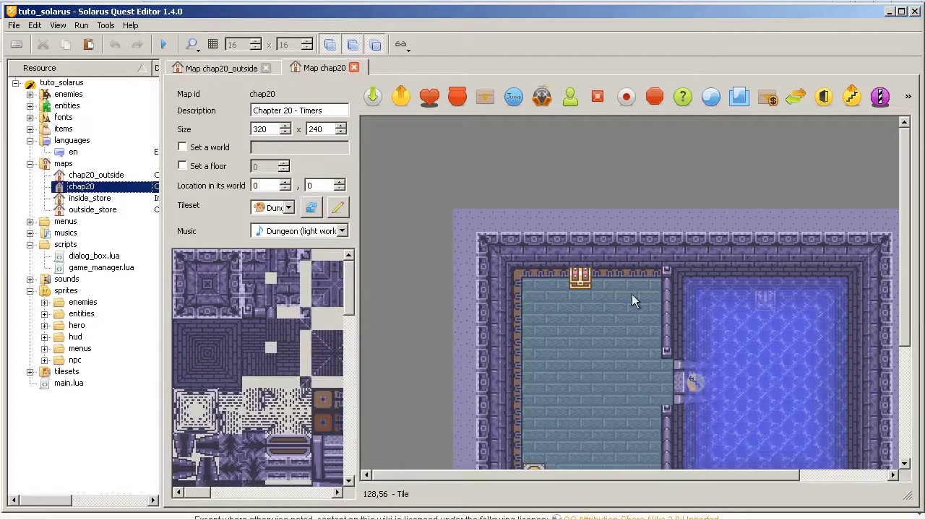
{"action": "double_click", "coordinate": [113, 177]}
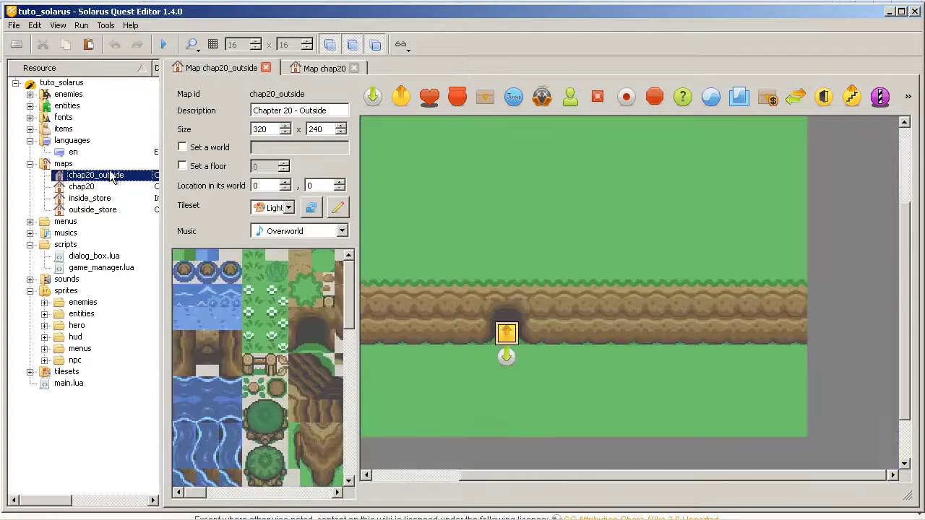
{"action": "scroll", "coordinate": [305, 312], "scroll_direction": "up", "scroll_amount": 4, "text": "ctrl"}
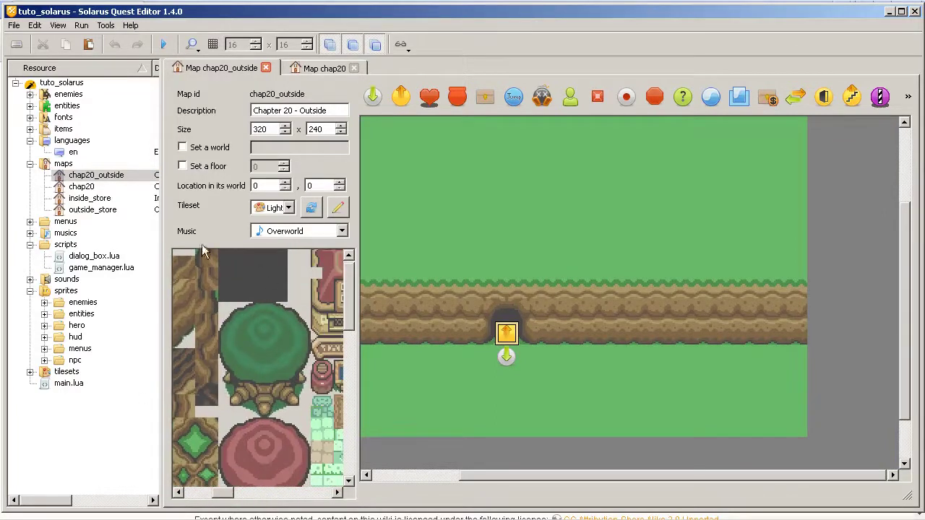
Place the large round tree tiles on the grass above the cliff
{"action": "left_click_drag", "start_coordinate": [308, 303], "coordinate": [217, 417]}
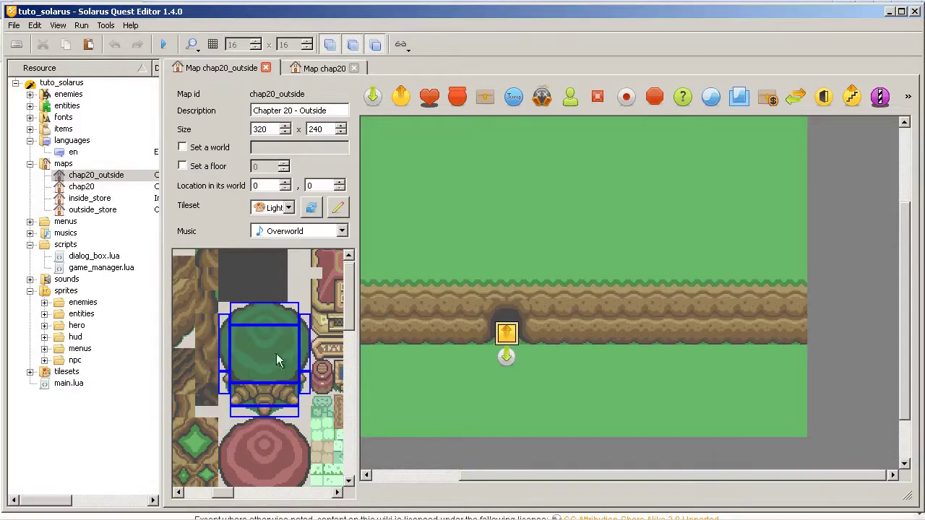
{"action": "left_click", "coordinate": [586, 186]}
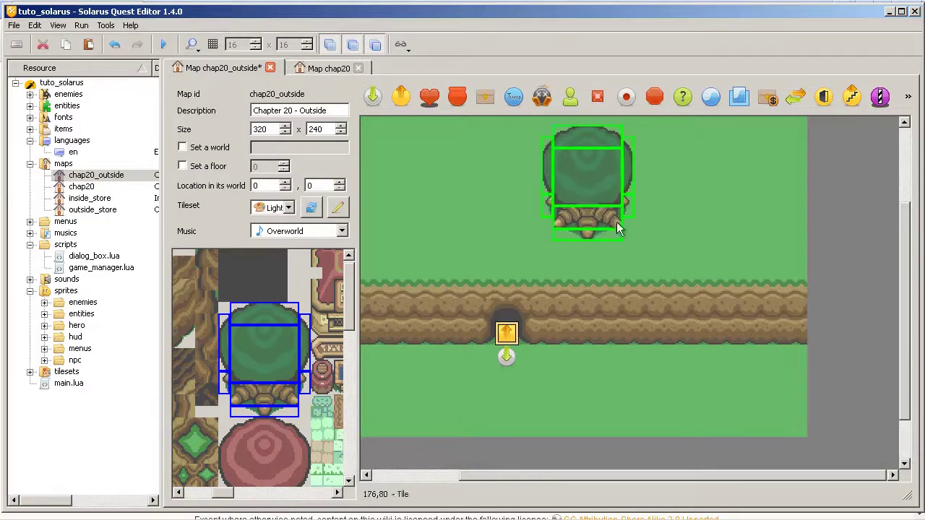
{"action": "scroll", "coordinate": [733, 309], "scroll_direction": "up", "scroll_amount": 1}
{"action": "key", "text": "Escape"}
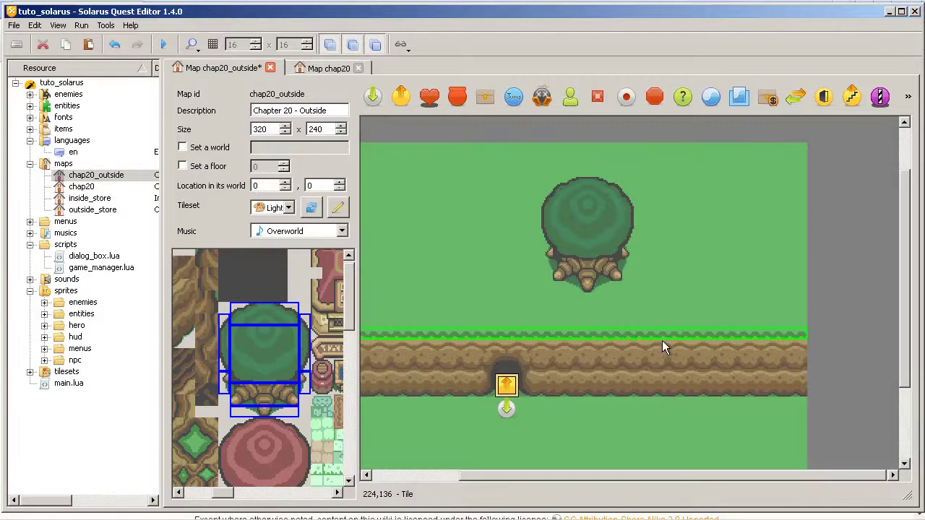
Select the cliff tiles and shrink the cliff from its right side
{"action": "left_click_drag", "start_coordinate": [662, 341], "coordinate": [680, 379], "text": "ctrl"}
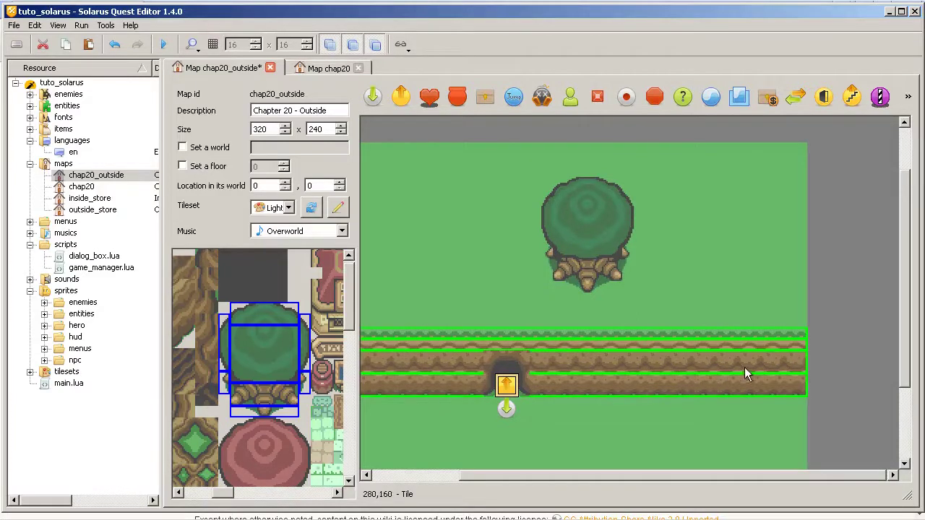
{"action": "scroll", "coordinate": [732, 362], "scroll_direction": "down", "scroll_amount": 1}
{"action": "scroll", "coordinate": [795, 340], "scroll_direction": "left", "scroll_amount": 1}
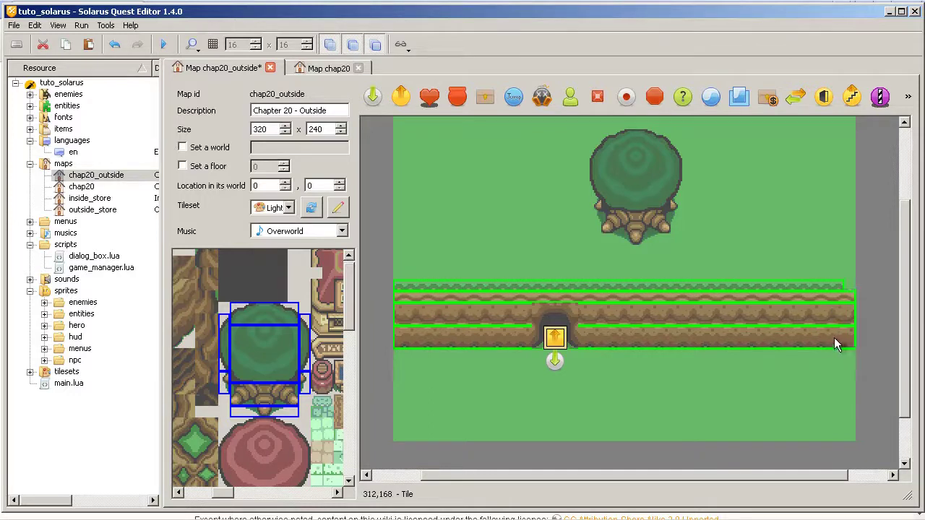
{"action": "left_click_drag", "start_coordinate": [831, 340], "coordinate": [753, 344]}
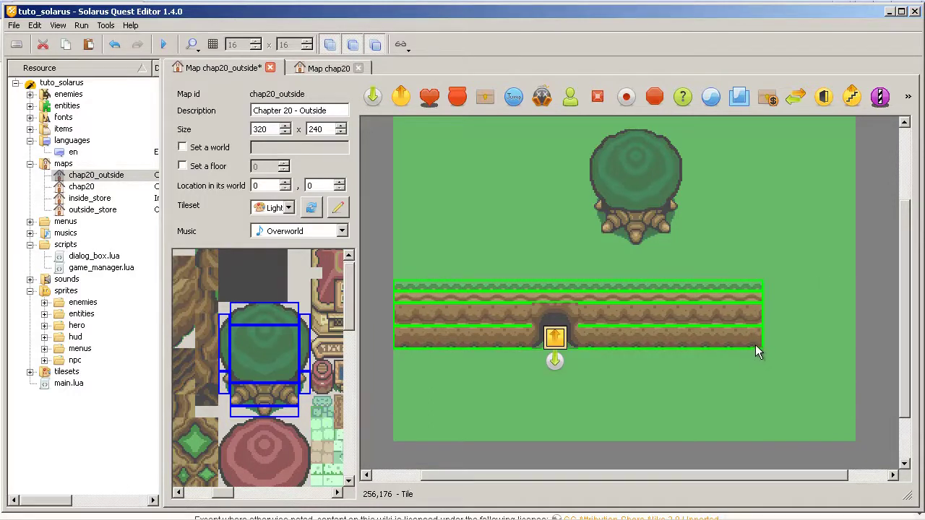
Stretch the cliff back out to the map's right edge
{"action": "left_click_drag", "start_coordinate": [752, 354], "coordinate": [623, 315]}
{"action": "left_click_drag", "start_coordinate": [611, 242], "coordinate": [849, 345]}
{"action": "right_click", "coordinate": [666, 308]}
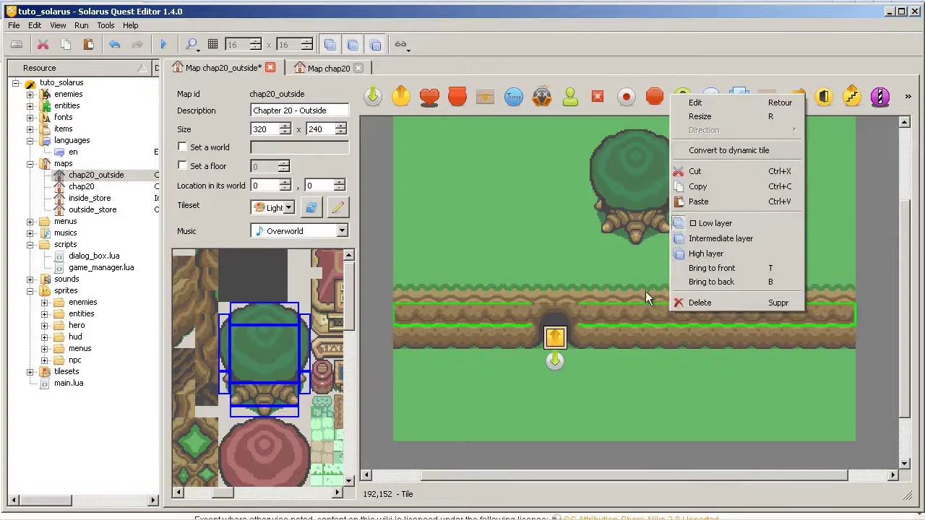
Select all three cliff rows and view their context menu without choosing an action
{"action": "left_click", "coordinate": [477, 286]}
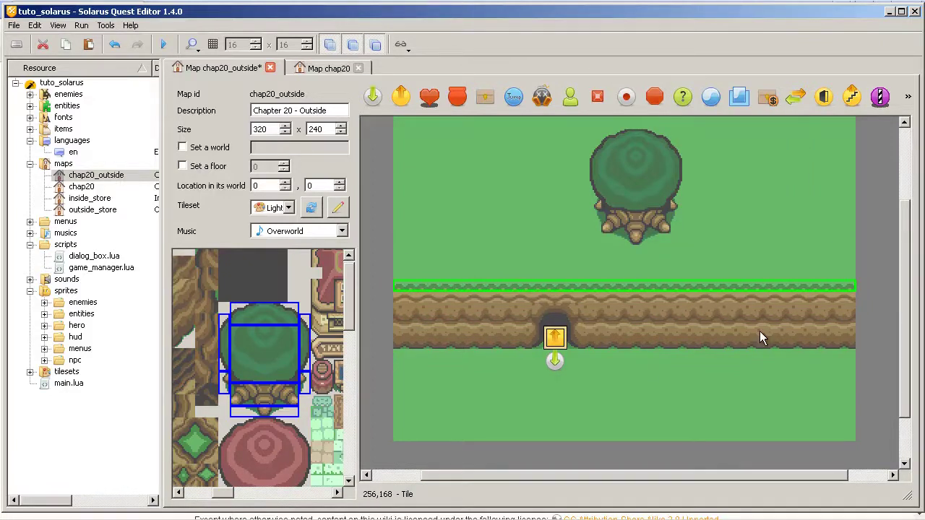
{"action": "left_click", "coordinate": [765, 307], "text": "ctrl"}
{"action": "left_click", "coordinate": [780, 337], "text": "ctrl"}
{"action": "right_click", "coordinate": [781, 337]}
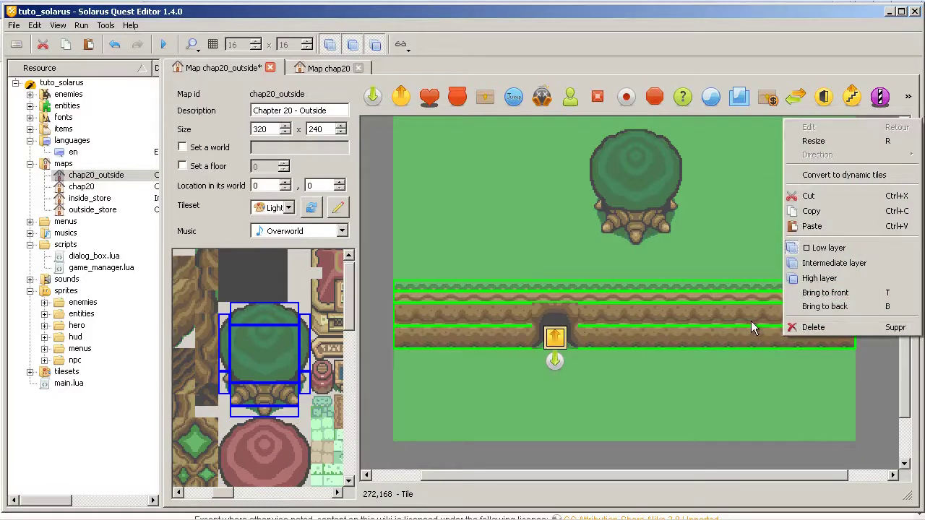
{"action": "key", "text": "Escape"}
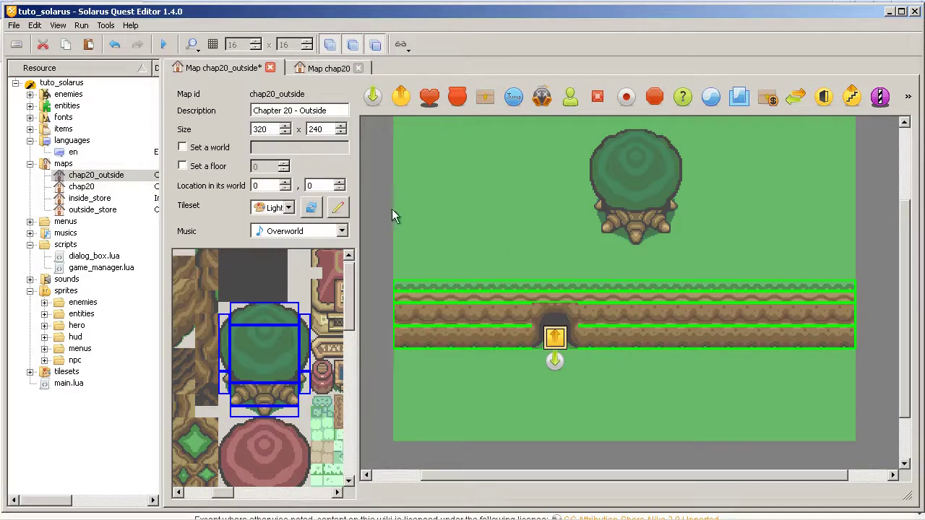
Check the tileset and music lists keeping Light World and Overworld, and widen the map view
{"action": "left_click", "coordinate": [271, 209]}
{"action": "left_click", "coordinate": [270, 208]}
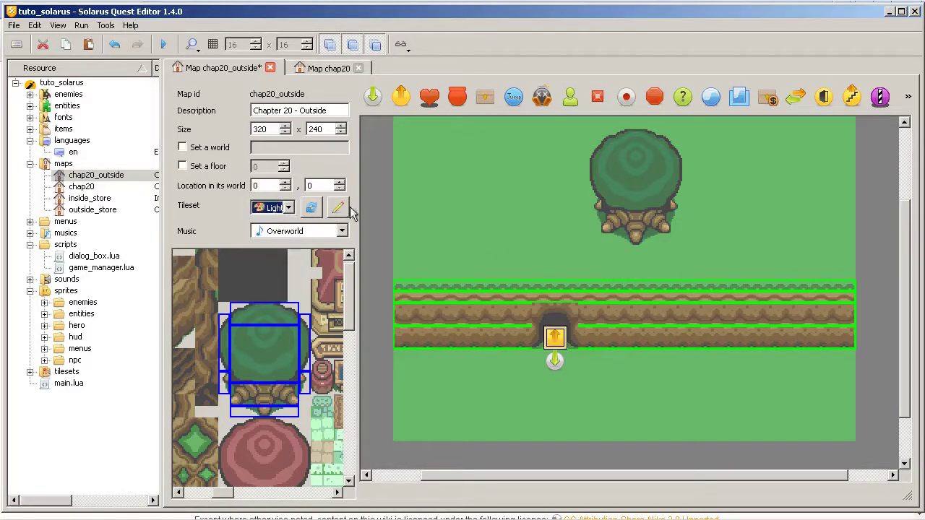
{"action": "left_click", "coordinate": [385, 205]}
{"action": "left_click", "coordinate": [386, 205]}
{"action": "left_click", "coordinate": [392, 232]}
{"action": "left_click", "coordinate": [394, 231]}
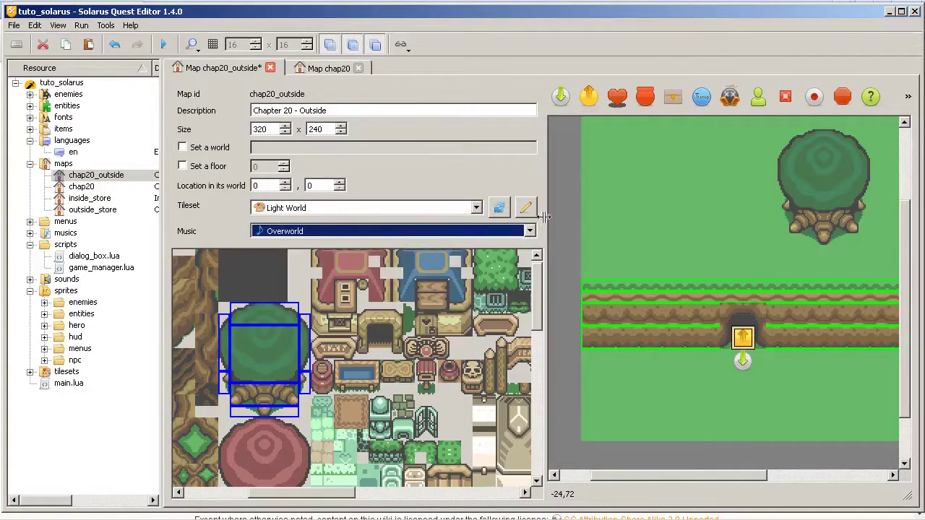
{"action": "left_click_drag", "start_coordinate": [545, 226], "coordinate": [443, 235]}
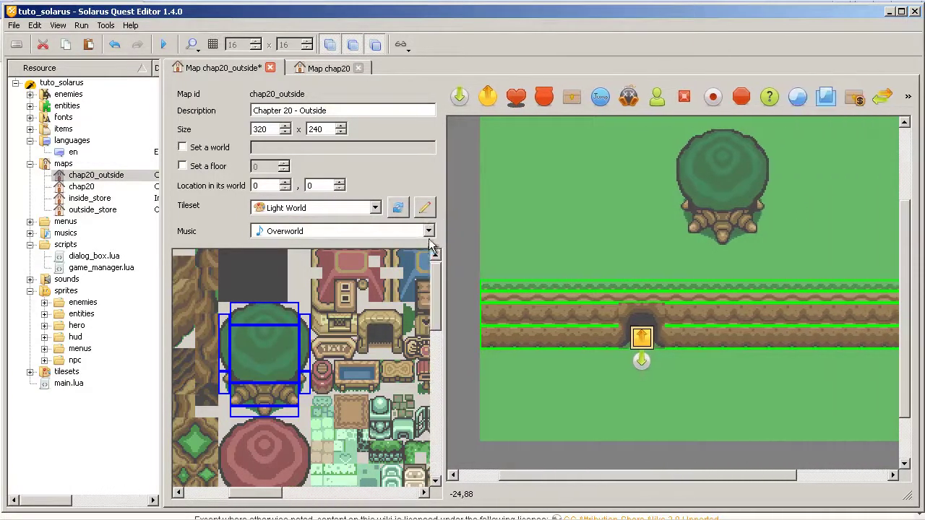
{"action": "left_click", "coordinate": [417, 239]}
{"action": "scroll", "coordinate": [341, 312], "scroll_direction": "down", "scroll_amount": 1}
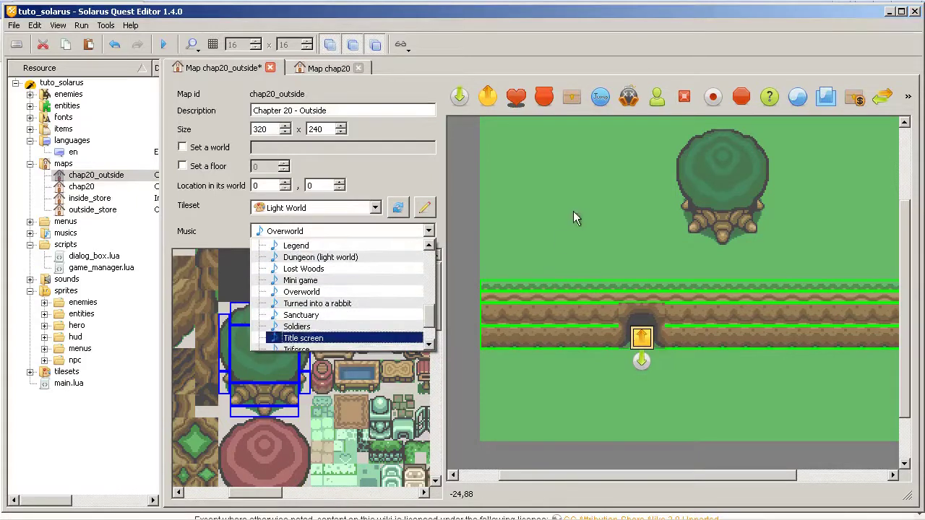
{"action": "left_click", "coordinate": [596, 185]}
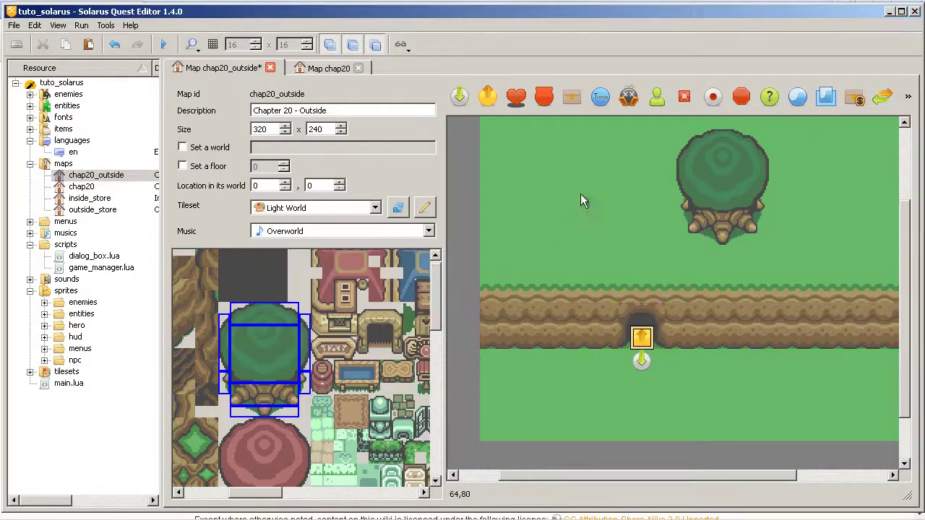
Place a treasure chest on the grass left of the tree
{"action": "left_click", "coordinate": [576, 105]}
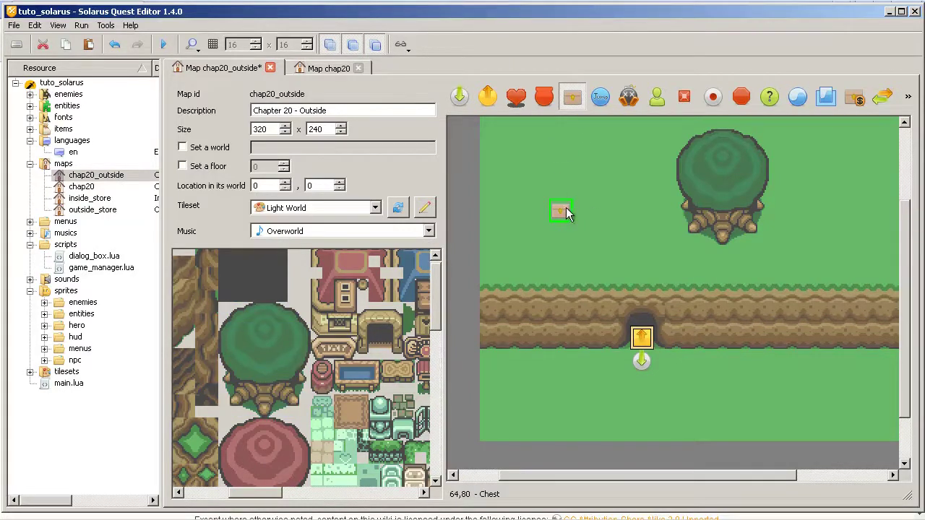
{"action": "left_click", "coordinate": [566, 209]}
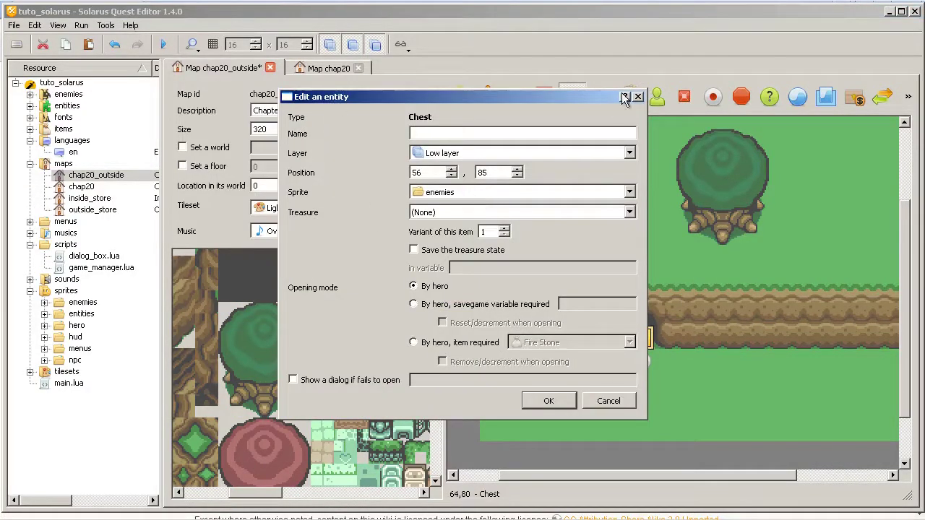
{"action": "left_click_drag", "start_coordinate": [623, 97], "coordinate": [591, 156]}
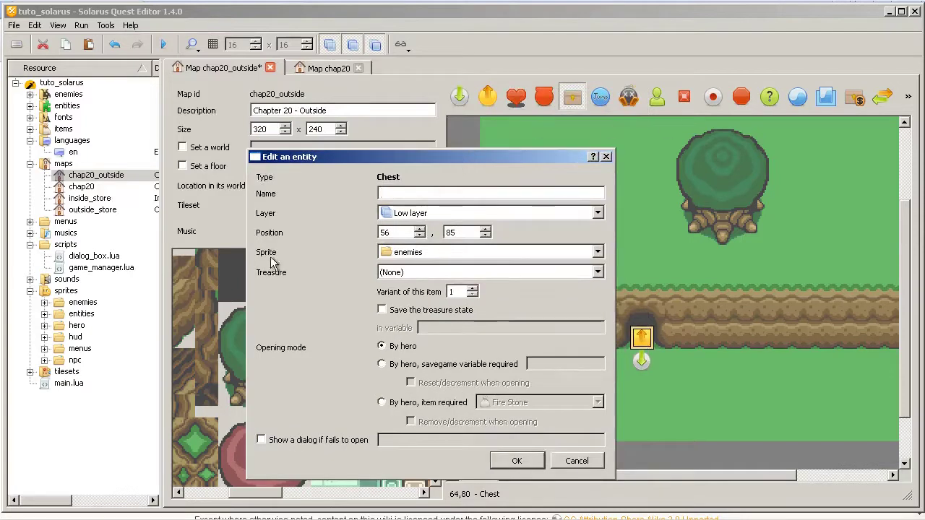
Browse the entities sprites for the chest, cancel its properties unchanged, and pan the map
{"action": "left_click", "coordinate": [535, 252]}
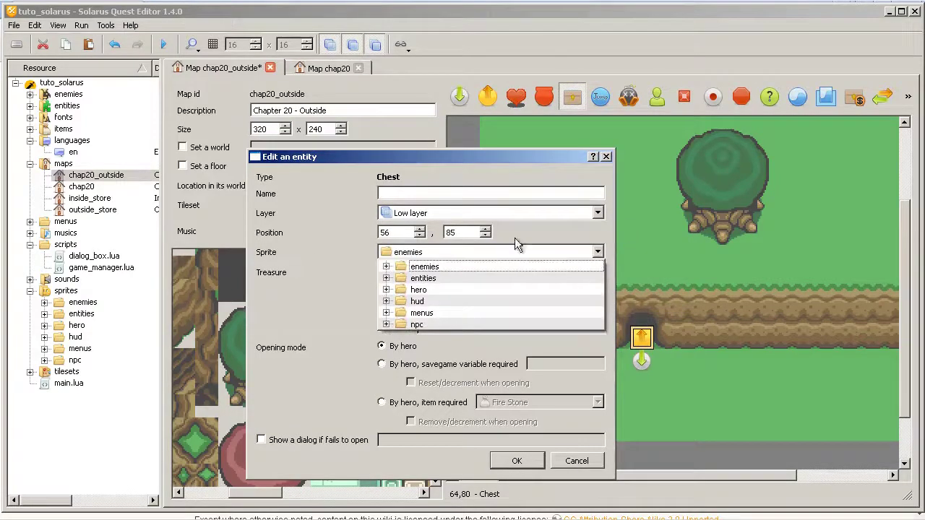
{"action": "left_click", "coordinate": [386, 280]}
{"action": "left_click", "coordinate": [479, 253]}
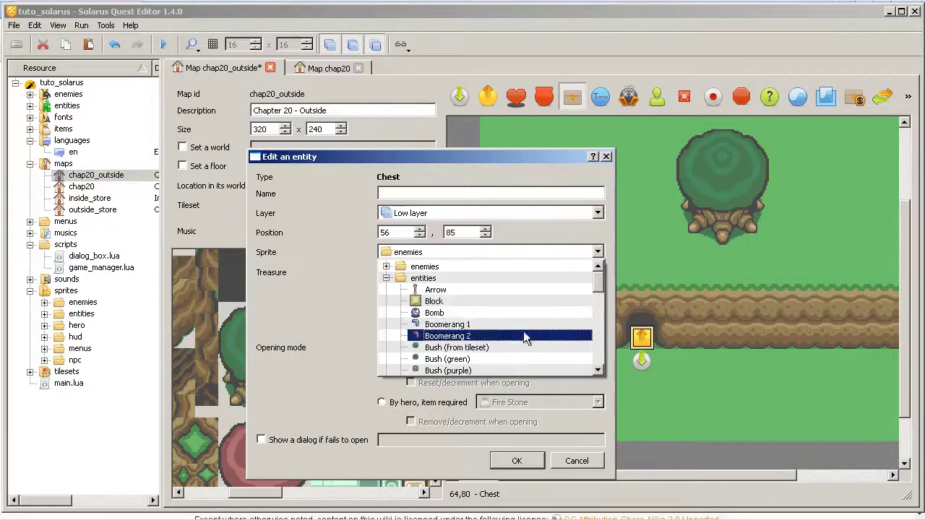
{"action": "scroll", "coordinate": [522, 333], "scroll_direction": "down", "scroll_amount": 4}
{"action": "scroll", "coordinate": [546, 316], "scroll_direction": "down", "scroll_amount": 10}
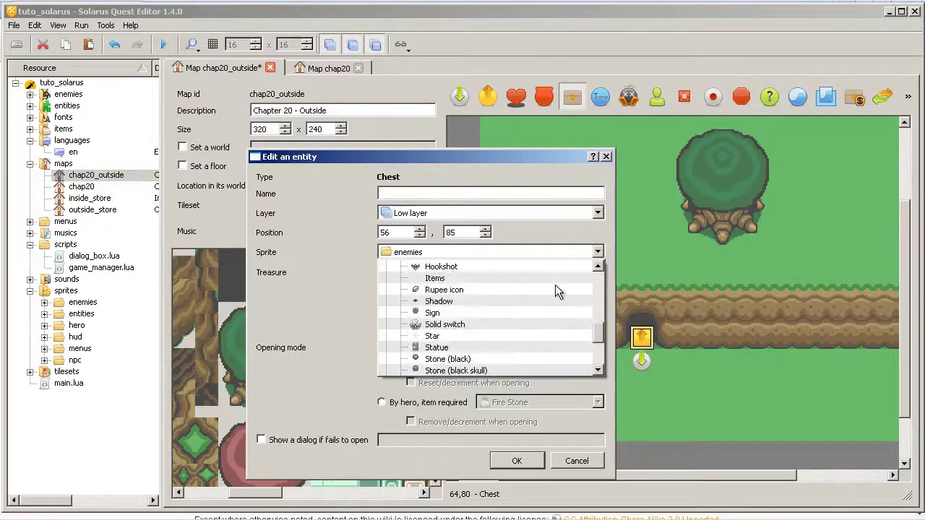
{"action": "left_click", "coordinate": [346, 296]}
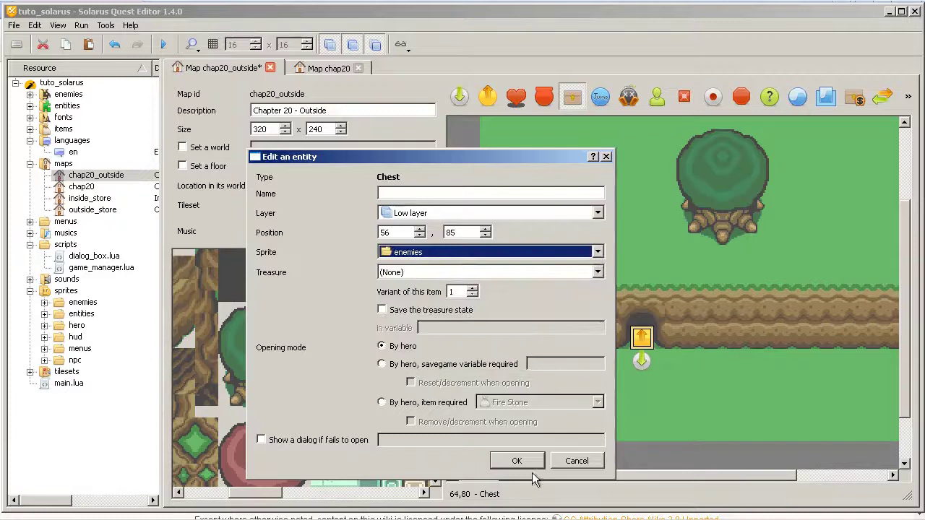
{"action": "left_click", "coordinate": [578, 460]}
{"action": "middle_click_drag", "start_coordinate": [766, 235], "coordinate": [648, 327]}
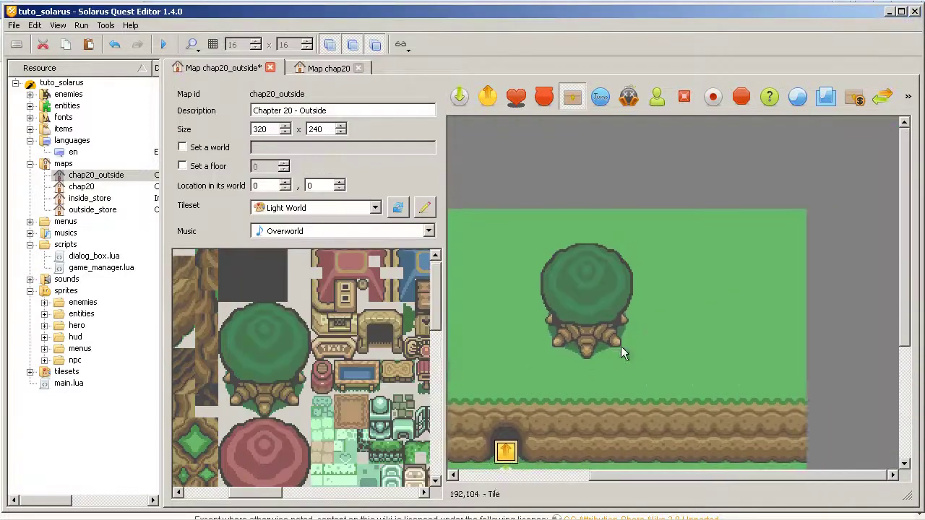
{"action": "scroll", "coordinate": [540, 246], "scroll_direction": "left", "scroll_amount": 3}
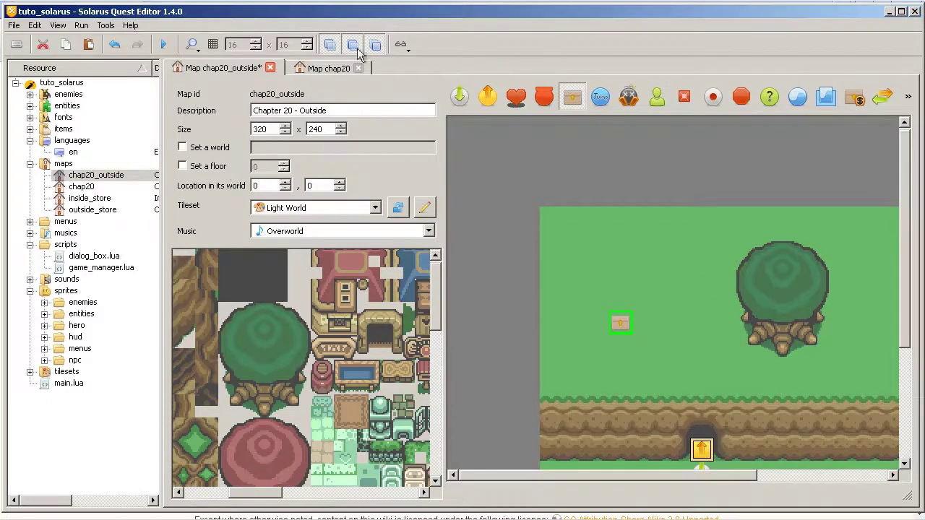
Open the cave tileset and view the ground options of a cave pattern
{"action": "left_click", "coordinate": [30, 371]}
{"action": "double_click", "coordinate": [72, 386]}
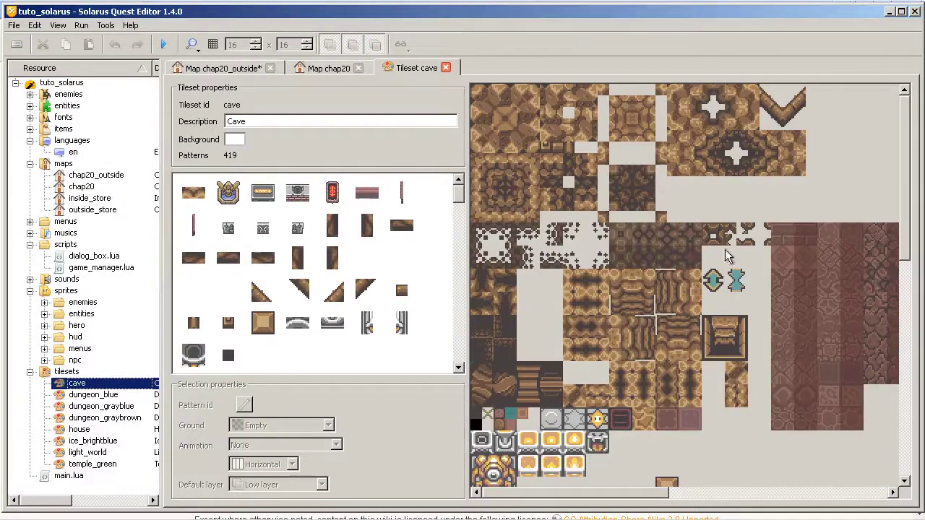
{"action": "right_click", "coordinate": [697, 247]}
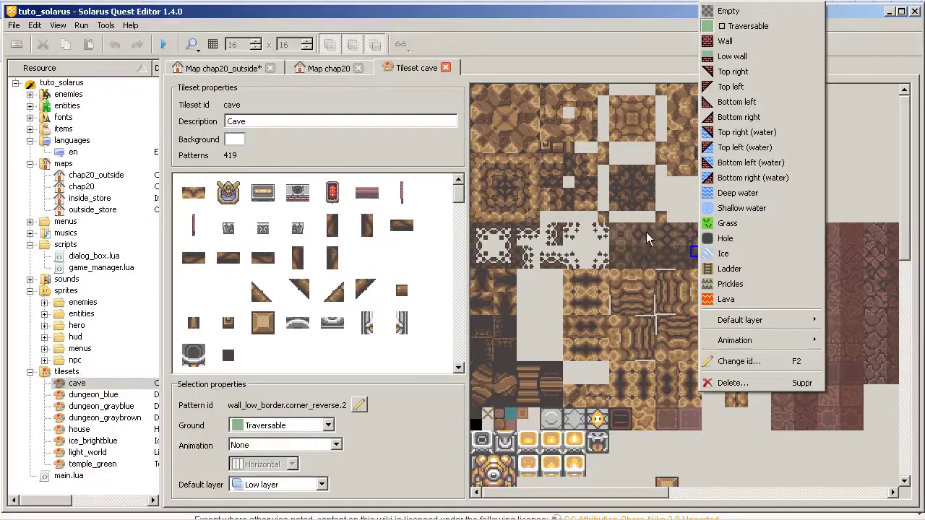
{"action": "left_click", "coordinate": [795, 158]}
Select and rearrange cave patterns, moving a blank pattern below the wall
{"action": "left_click_drag", "start_coordinate": [853, 141], "coordinate": [808, 175]}
{"action": "middle_click_drag", "start_coordinate": [828, 197], "coordinate": [703, 193]}
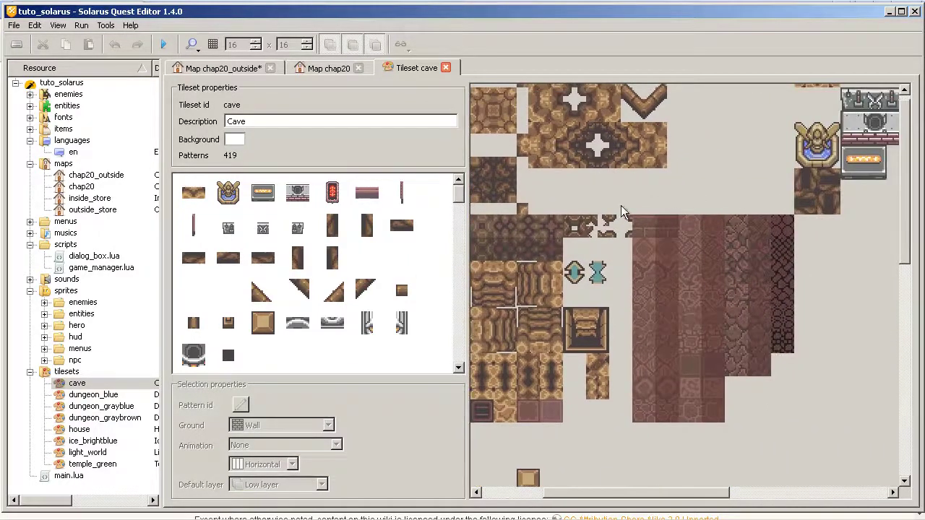
{"action": "left_click_drag", "start_coordinate": [621, 209], "coordinate": [631, 195]}
{"action": "left_click", "coordinate": [632, 162]}
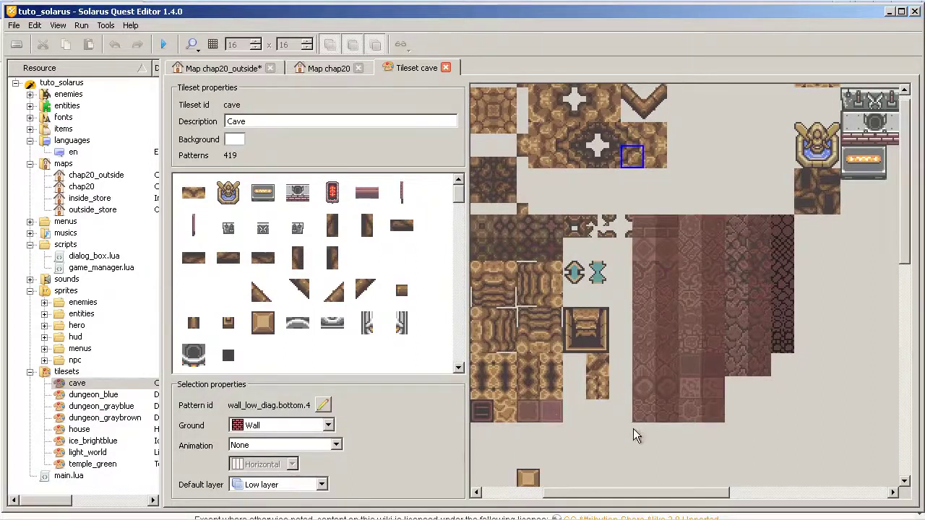
{"action": "mouse_move", "coordinate": [631, 427]}
{"action": "left_mouse_down"}
{"action": "mouse_move", "coordinate": [657, 376]}
{"action": "mouse_move", "coordinate": [642, 430]}
{"action": "mouse_move", "coordinate": [629, 425]}
{"action": "left_mouse_up"}
{"action": "left_click", "coordinate": [777, 408]}
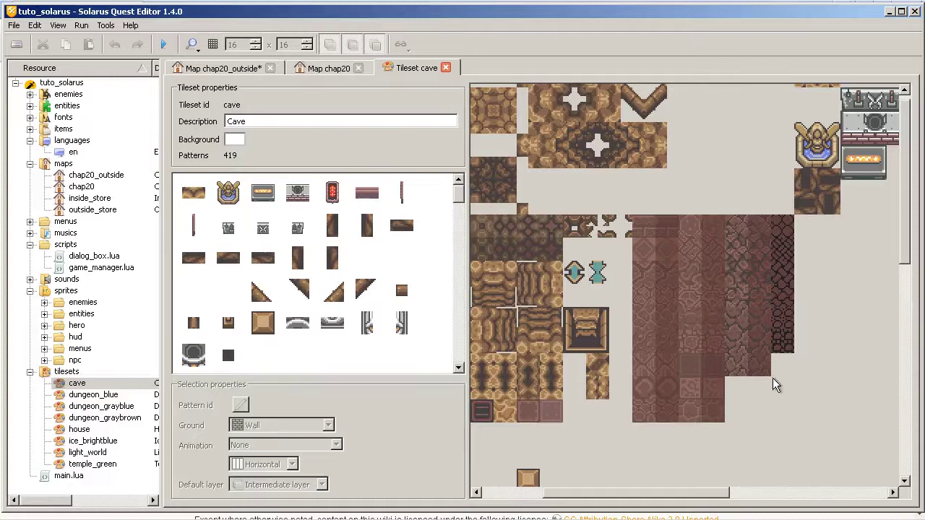
Give the selected column of wall patterns the Low default layer, then close the cave tileset
{"action": "left_click_drag", "start_coordinate": [773, 378], "coordinate": [758, 235]}
{"action": "right_click", "coordinate": [759, 235]}
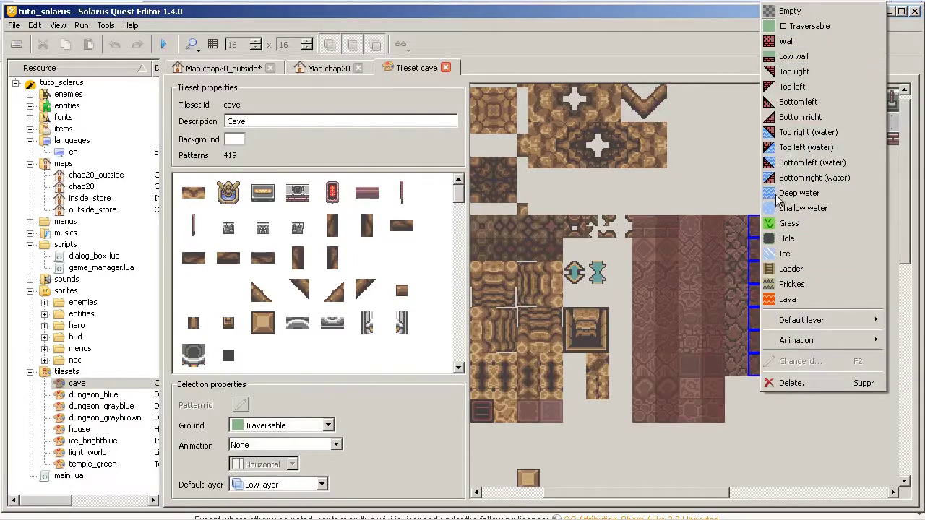
{"action": "mouse_move", "coordinate": [792, 323]}
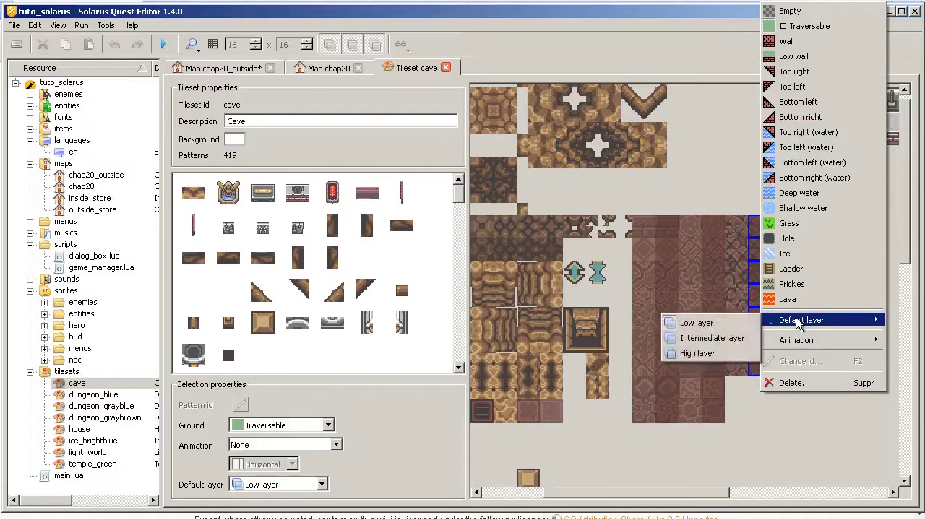
{"action": "left_click", "coordinate": [685, 155]}
{"action": "scroll", "coordinate": [896, 315], "scroll_direction": "down", "scroll_amount": 10}
{"action": "scroll", "coordinate": [896, 313], "scroll_direction": "up", "scroll_amount": 5}
{"action": "middle_click", "coordinate": [404, 70]}
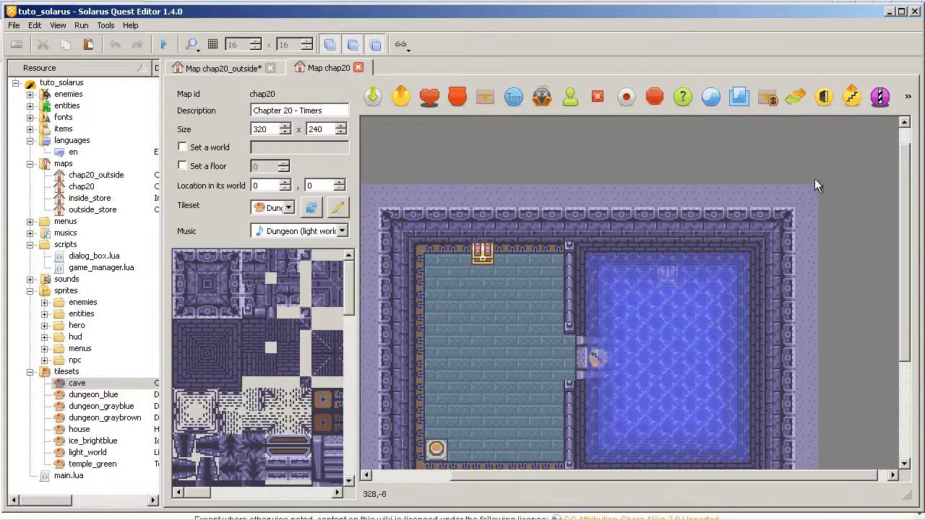
Check the chap20 floor tile options and inner water tile, then go back to chap20_outside
{"action": "right_click", "coordinate": [484, 334]}
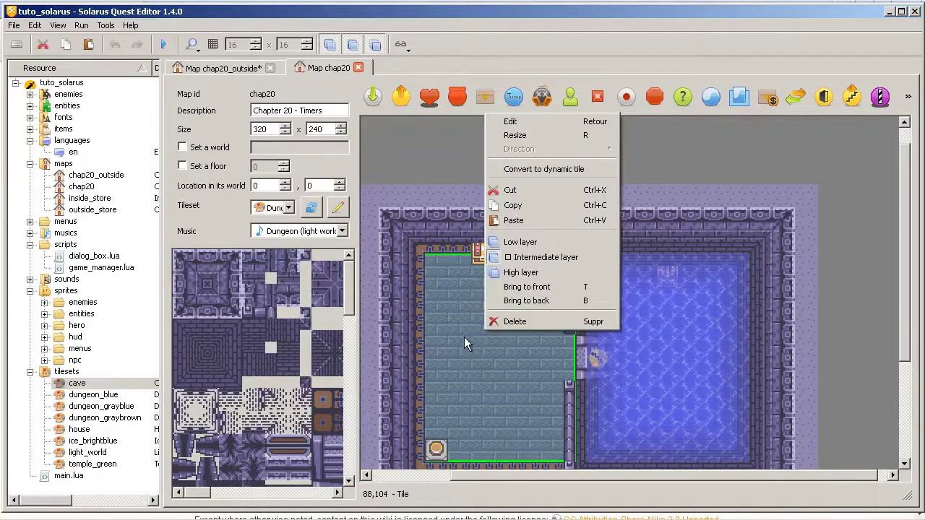
{"action": "left_click", "coordinate": [684, 292]}
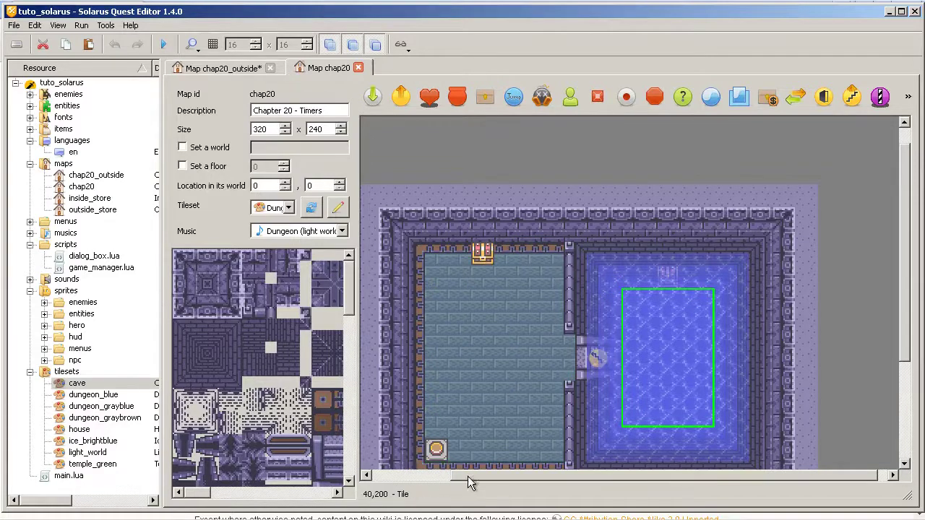
{"action": "left_click_drag", "start_coordinate": [471, 476], "coordinate": [360, 482]}
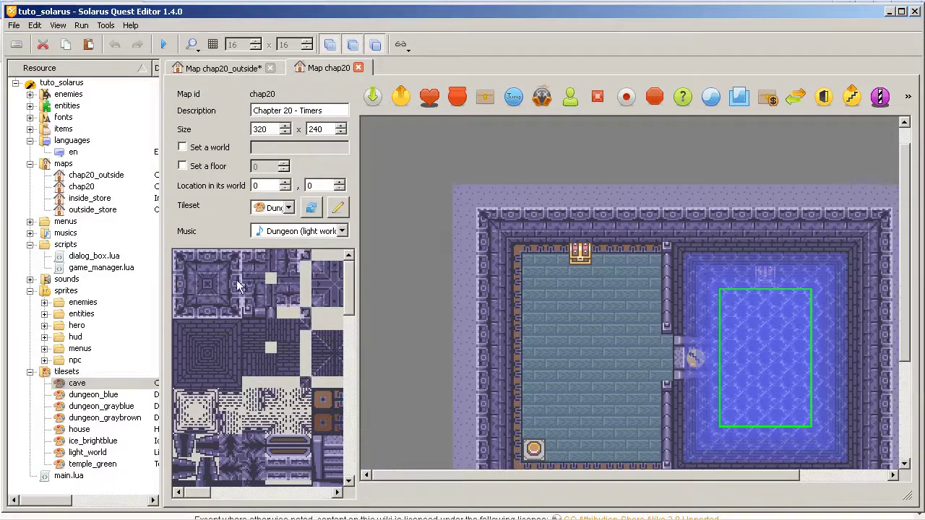
{"action": "scroll", "coordinate": [388, 306], "scroll_direction": "down", "scroll_amount": 3}
{"action": "scroll", "coordinate": [789, 419], "scroll_direction": "up", "scroll_amount": 1}
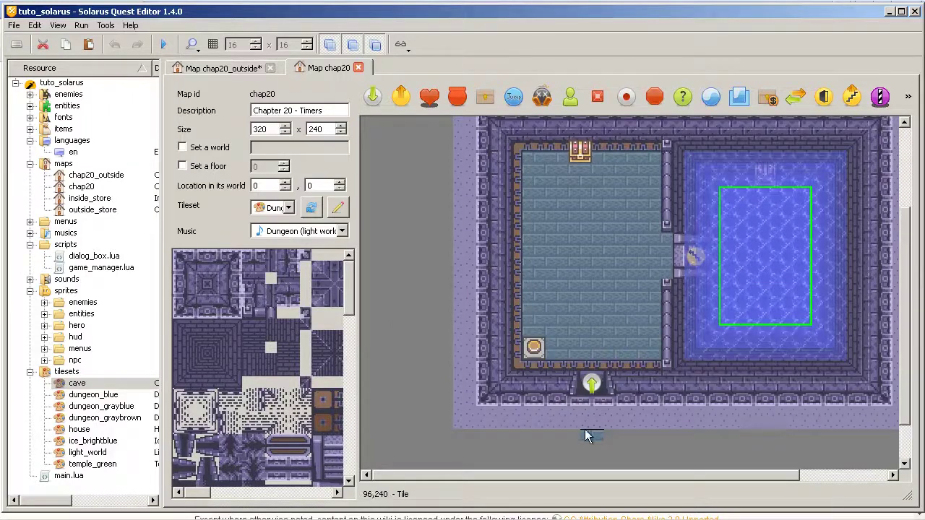
{"action": "scroll", "coordinate": [583, 430], "scroll_direction": "up", "scroll_amount": 2}
{"action": "scroll", "coordinate": [582, 431], "scroll_direction": "up", "scroll_amount": 1}
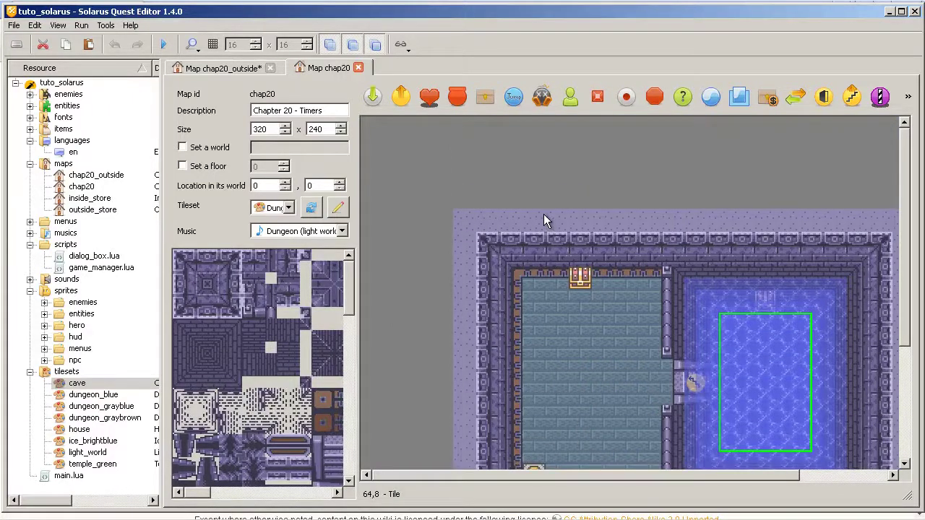
{"action": "left_click", "coordinate": [253, 68]}
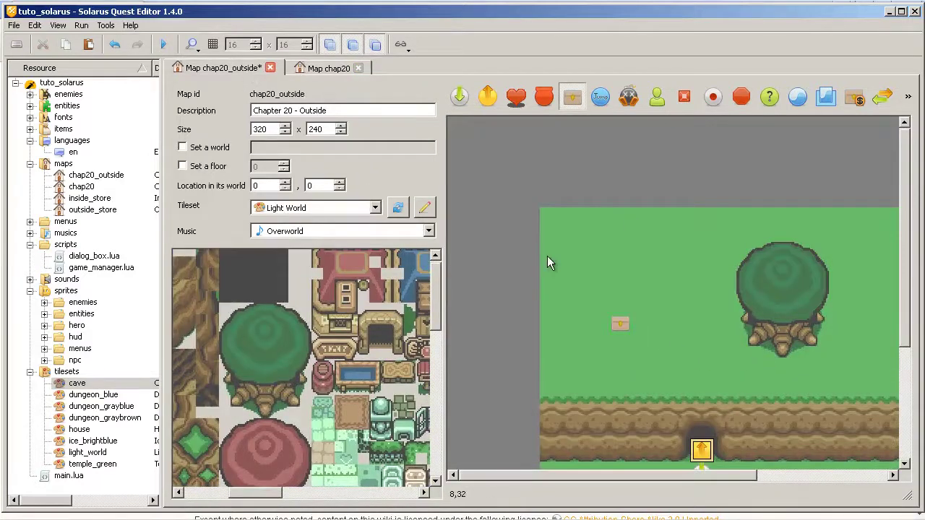
{"action": "mouse_move", "coordinate": [343, 518]}
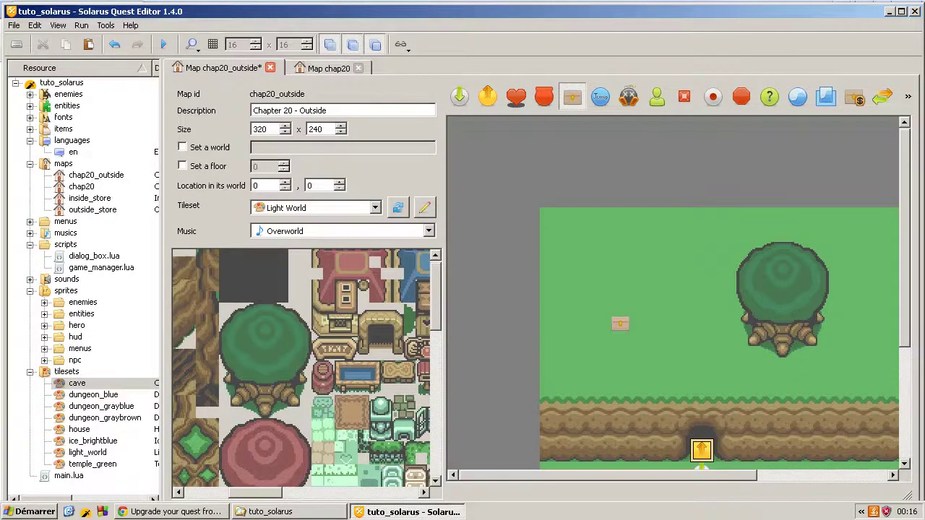
{"action": "left_click", "coordinate": [155, 513]}
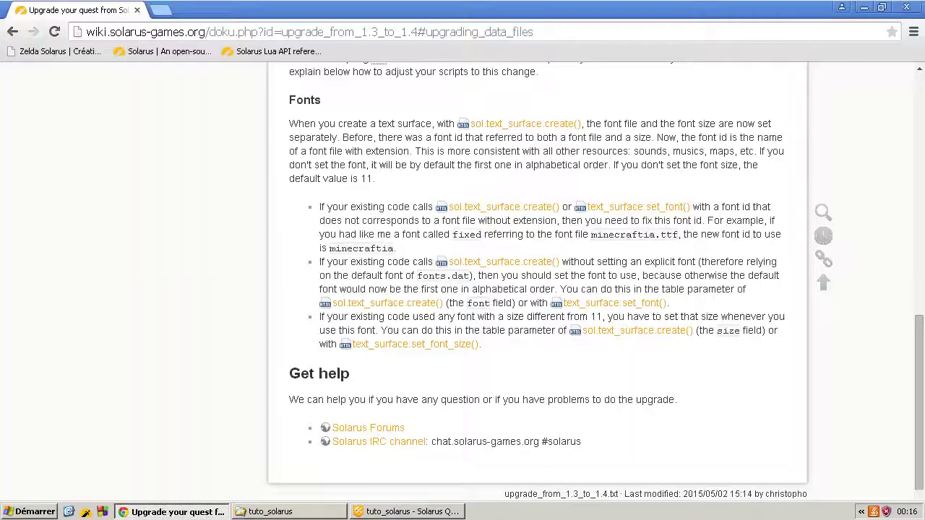
{"action": "scroll", "coordinate": [281, 388], "scroll_direction": "up", "scroll_amount": 7}
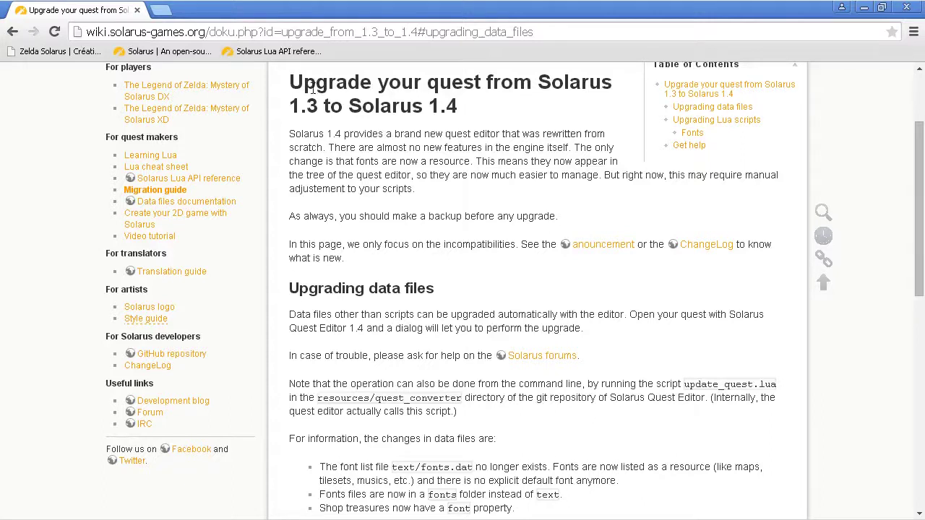
{"action": "double_click", "coordinate": [302, 107]}
{"action": "left_click", "coordinate": [586, 113]}
{"action": "mouse_move", "coordinate": [769, 98]}
{"action": "left_mouse_down"}
{"action": "mouse_move", "coordinate": [771, 116]}
{"action": "mouse_move", "coordinate": [506, 101]}
{"action": "mouse_move", "coordinate": [759, 106]}
{"action": "left_mouse_up"}
{"action": "left_click", "coordinate": [759, 106]}
{"action": "left_click_drag", "start_coordinate": [449, 340], "coordinate": [531, 326]}
{"action": "left_click", "coordinate": [403, 326]}
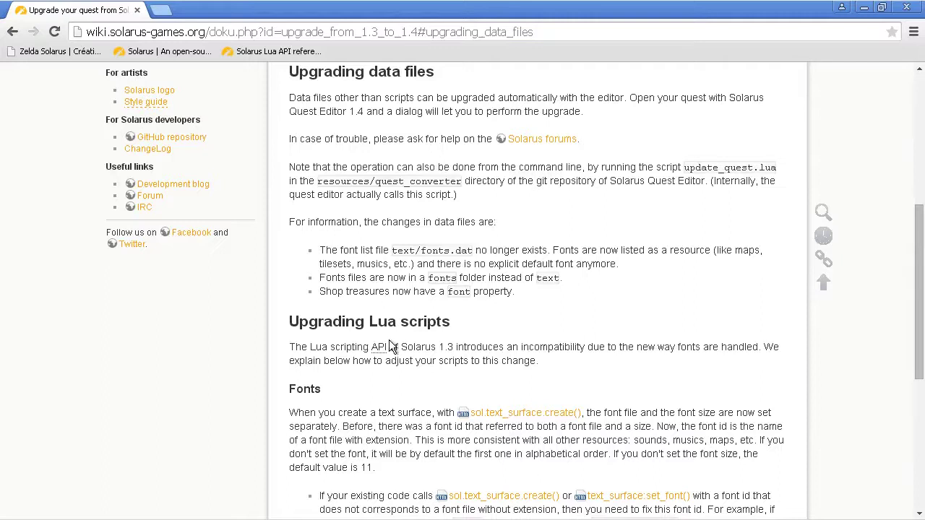
{"action": "scroll", "coordinate": [557, 318], "scroll_direction": "down", "scroll_amount": 5}
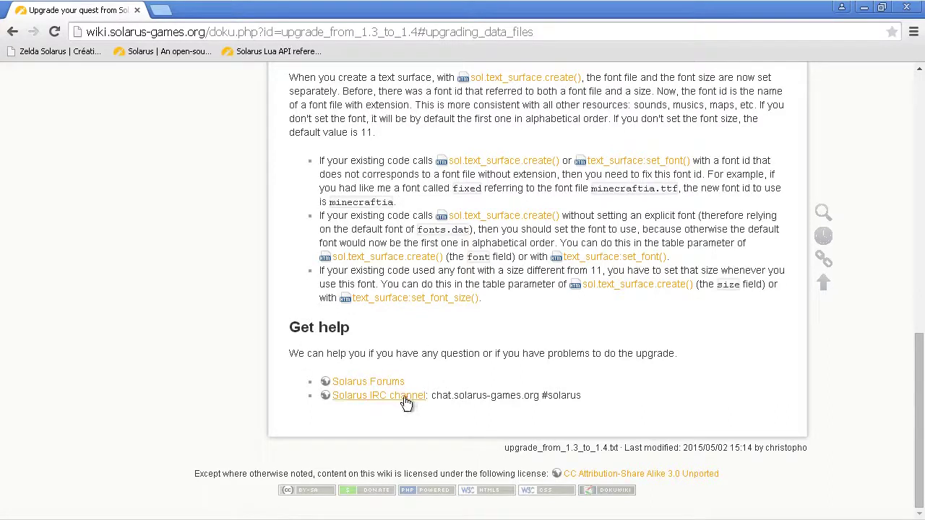
{"action": "mouse_move", "coordinate": [516, 518]}
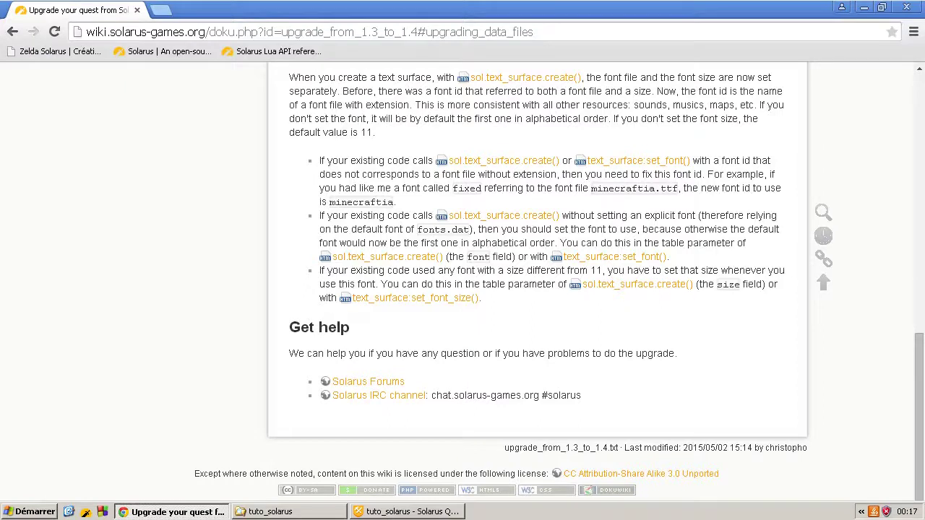
{"action": "left_click", "coordinate": [385, 512]}
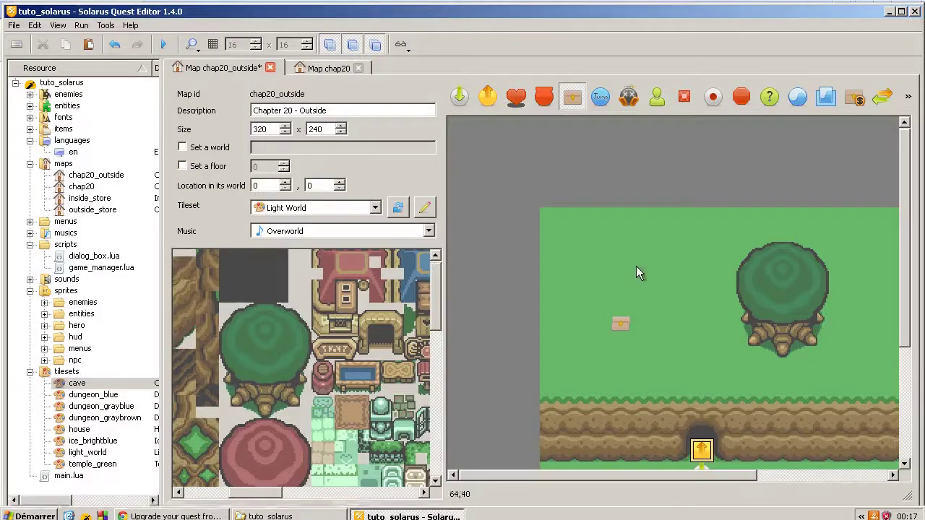